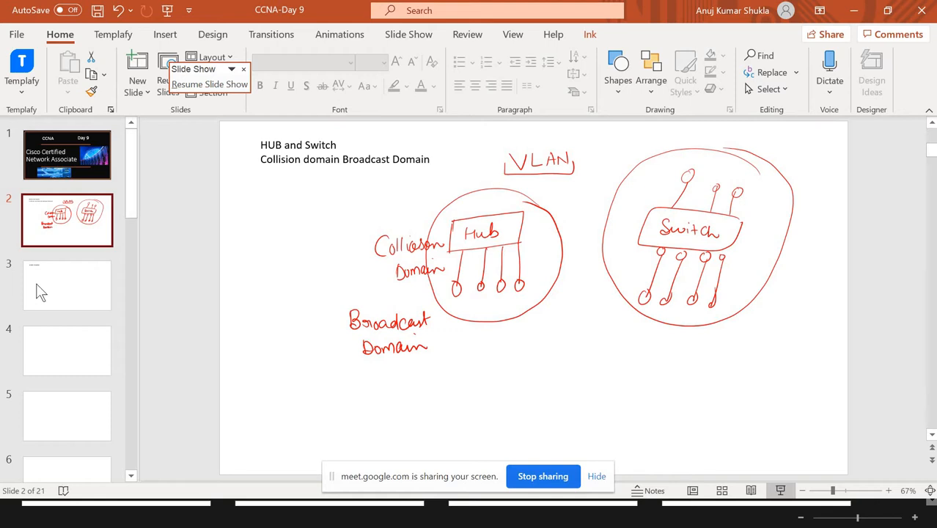
pyautogui.click(38, 291)
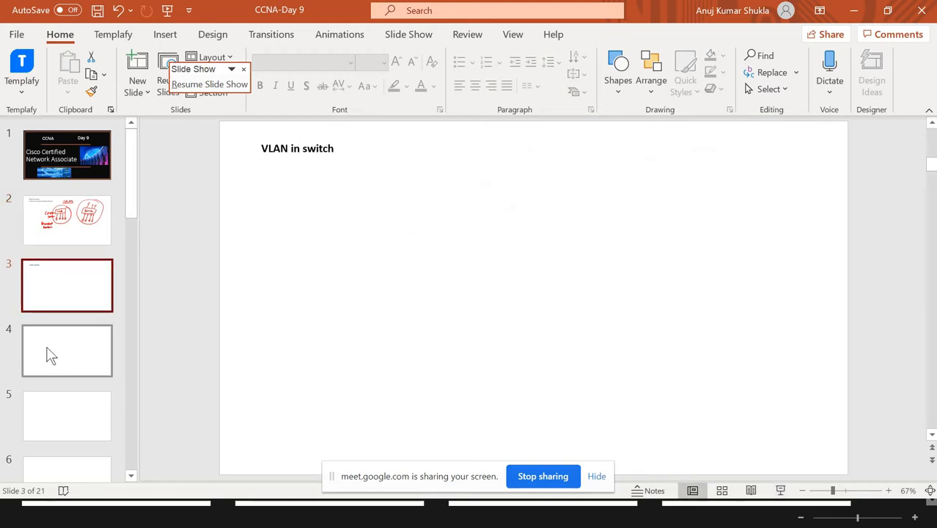
pyautogui.click(46, 350)
pyautogui.click(58, 299)
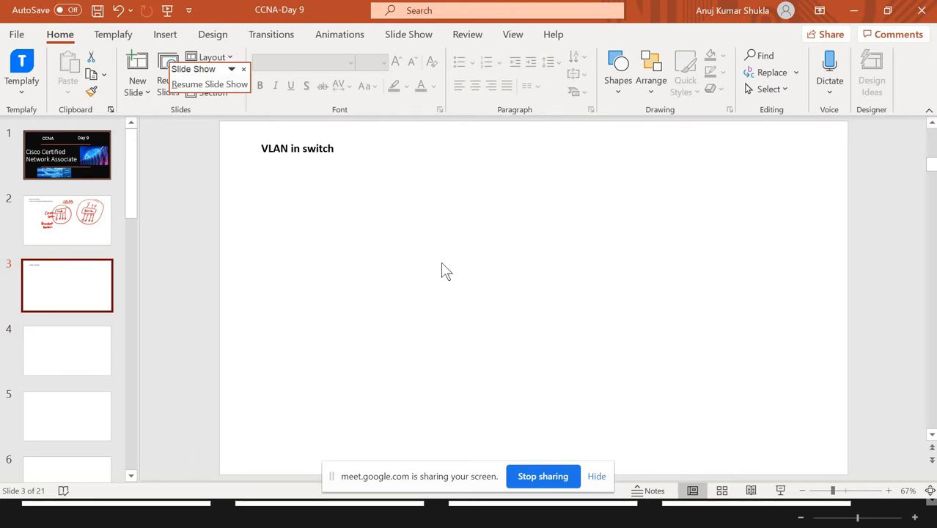
pyautogui.press('Down')
pyautogui.press('Up')
pyautogui.press('Up')
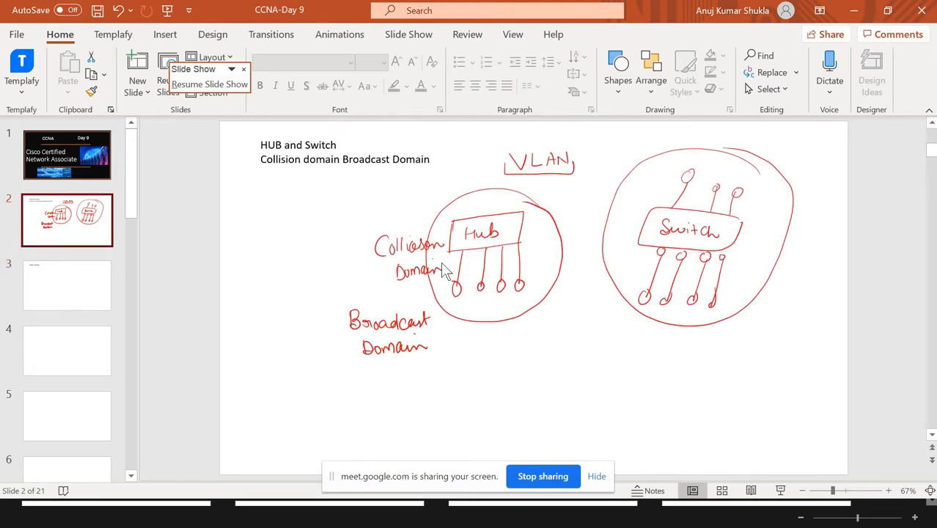
# Return to the running slide show, open slide 3 and advance to slide 4 with the switch diagram.
pyautogui.hotkey('alt', 'Tab')
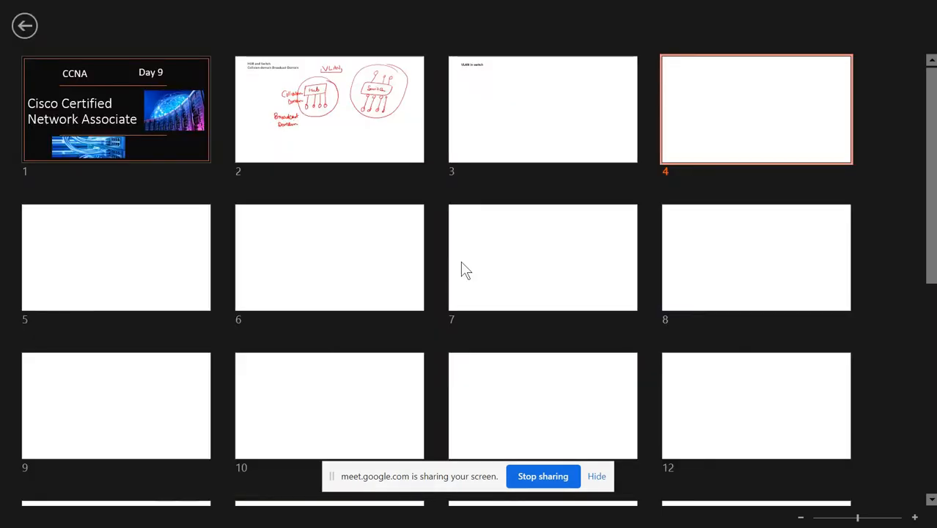
pyautogui.click(497, 138)
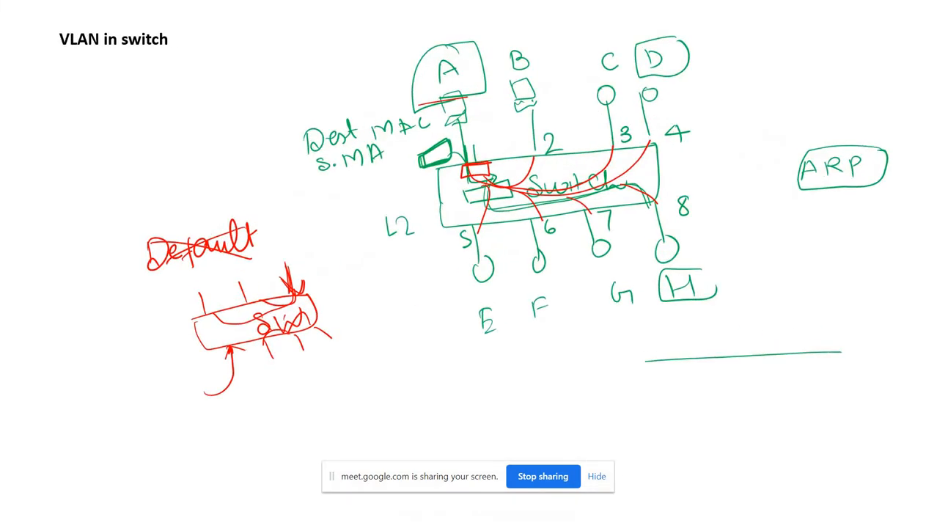
pyautogui.press('Right')
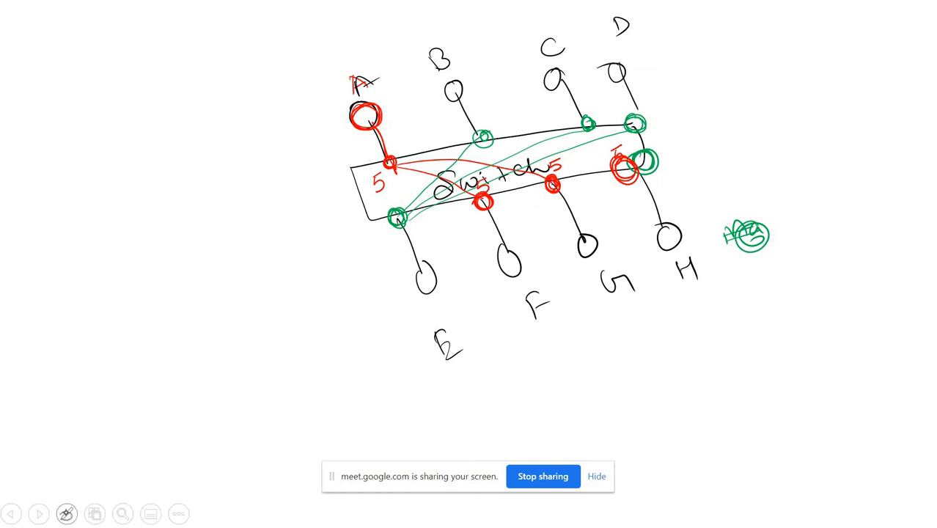
# Set the pen colour to green and write "9" beside the switch ports of E, B, C and D.
pyautogui.click(66, 512)
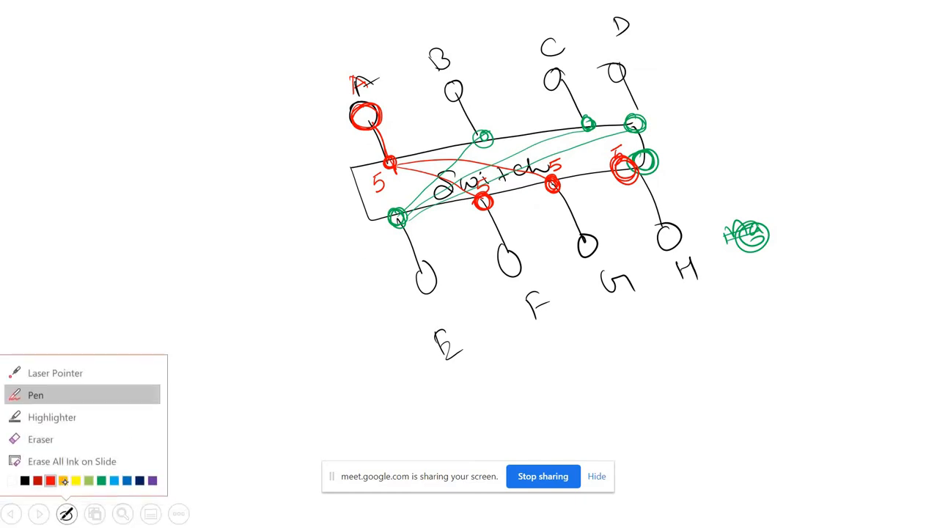
pyautogui.click(100, 481)
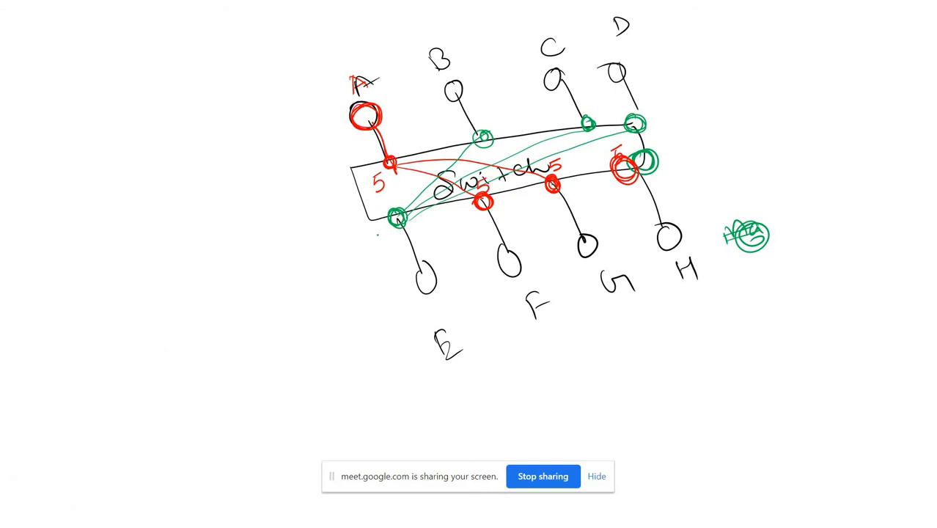
pyautogui.moveTo(381, 231)
pyautogui.mouseDown()
pyautogui.moveTo(371, 233)
pyautogui.moveTo(377, 252)
pyautogui.mouseUp()
pyautogui.moveTo(493, 109); pyautogui.dragTo(497, 132)
pyautogui.moveTo(606, 101); pyautogui.dragTo(598, 116)
pyautogui.moveTo(661, 98); pyautogui.dragTo(654, 115)
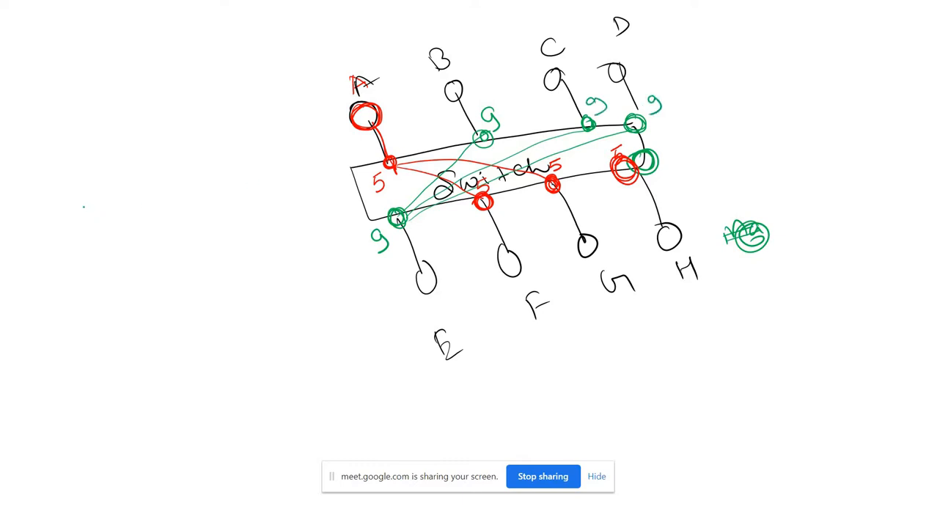
# Write "VLAN5" in green beside the switch diagram, underline it and trace over the letter A.
pyautogui.moveTo(85, 204)
pyautogui.mouseDown()
pyautogui.moveTo(124, 213)
pyautogui.moveTo(133, 196)
pyautogui.moveTo(142, 208)
pyautogui.moveTo(163, 183)
pyautogui.mouseUp()
pyautogui.moveTo(166, 177)
pyautogui.mouseDown()
pyautogui.moveTo(176, 174)
pyautogui.moveTo(172, 200)
pyautogui.mouseUp()
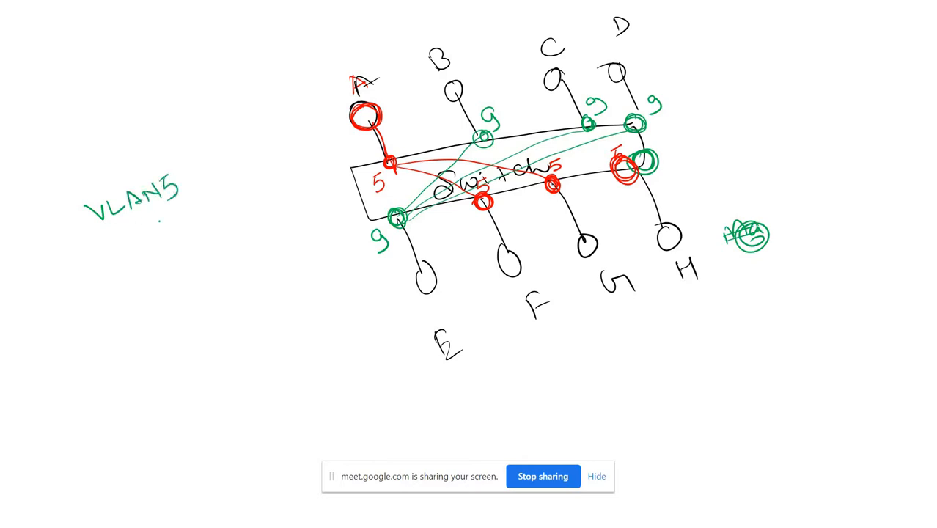
pyautogui.moveTo(100, 249); pyautogui.dragTo(199, 199)
pyautogui.moveTo(357, 99)
pyautogui.mouseDown()
pyautogui.moveTo(362, 78)
pyautogui.moveTo(374, 92)
pyautogui.mouseUp()
pyautogui.moveTo(370, 94); pyautogui.dragTo(384, 82)
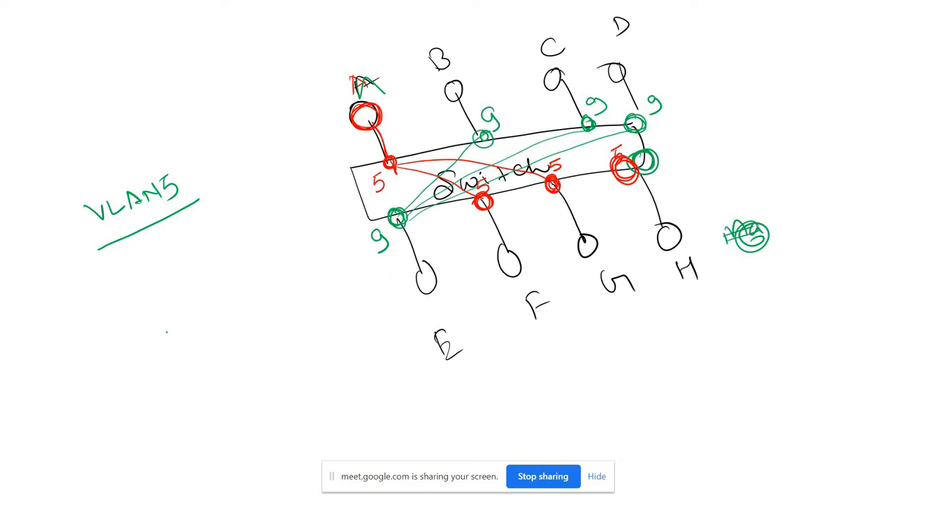
# Write "VLAN9" in green below the underlined VLAN5 label.
pyautogui.moveTo(161, 323)
pyautogui.mouseDown()
pyautogui.moveTo(220, 327)
pyautogui.moveTo(229, 307)
pyautogui.moveTo(252, 315)
pyautogui.mouseUp()
pyautogui.rightClick(247, 301)
pyautogui.click(245, 302)
pyautogui.moveTo(248, 300)
pyautogui.mouseDown()
pyautogui.moveTo(261, 307)
pyautogui.moveTo(278, 283)
pyautogui.moveTo(276, 300)
pyautogui.mouseUp()
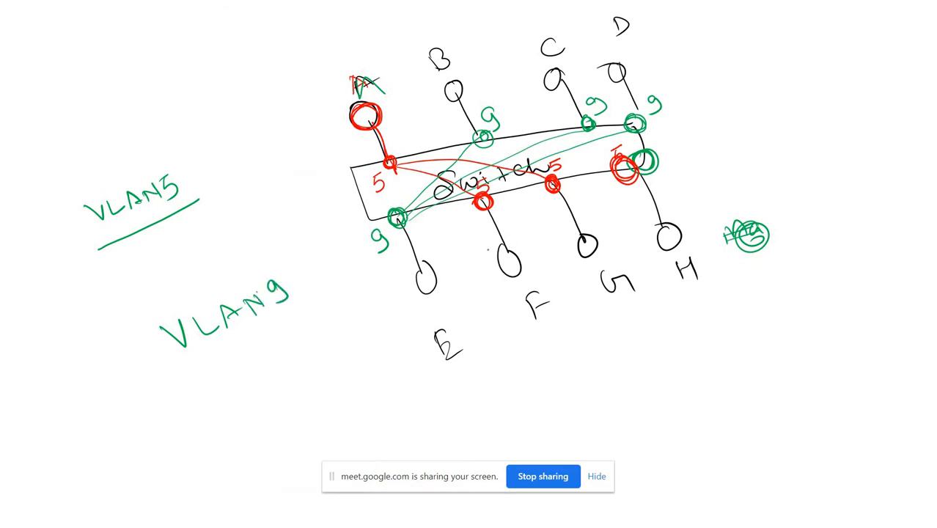
# Mark hosts E, B, C and D with short green strokes and trace the link from A to its switch port.
pyautogui.moveTo(488, 348); pyautogui.dragTo(466, 363)
pyautogui.moveTo(462, 60); pyautogui.dragTo(493, 41)
pyautogui.moveTo(553, 44); pyautogui.dragTo(581, 28)
pyautogui.moveTo(643, 29); pyautogui.dragTo(662, 20)
pyautogui.moveTo(360, 117); pyautogui.dragTo(384, 160)
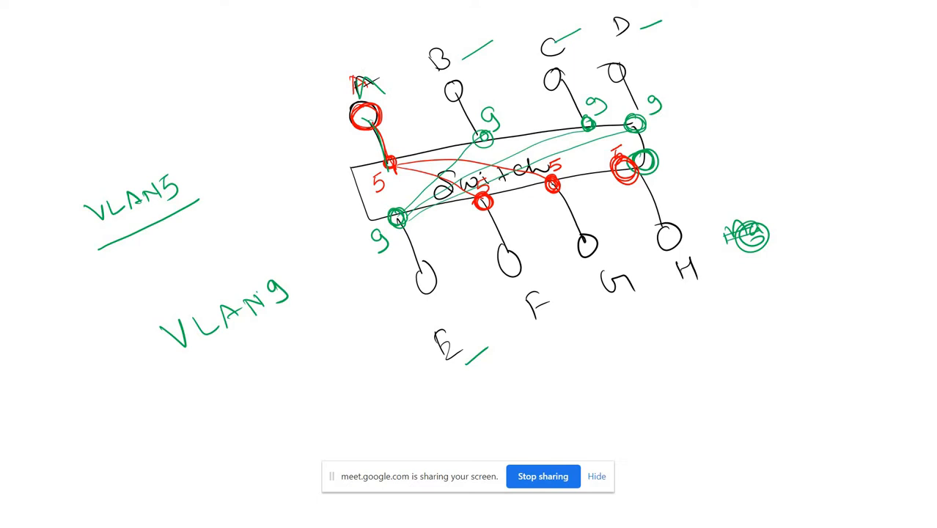
# On the following blank slide, draw two switch boxes in green and label them "SW1" and "SW2".
pyautogui.press('Right')
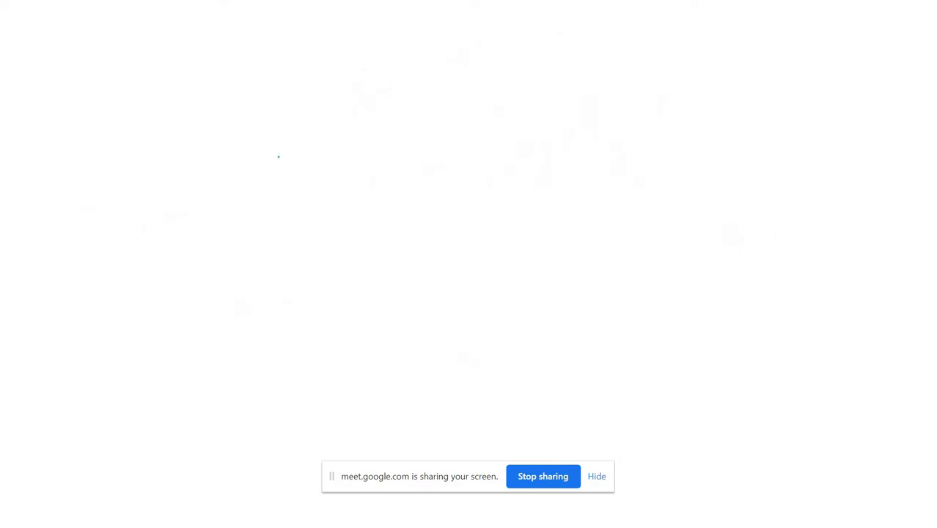
pyautogui.moveTo(260, 214); pyautogui.dragTo(259, 167)
pyautogui.moveTo(357, 144); pyautogui.dragTo(429, 193)
pyautogui.moveTo(295, 222); pyautogui.dragTo(426, 186)
pyautogui.moveTo(587, 176)
pyautogui.mouseDown()
pyautogui.moveTo(571, 125)
pyautogui.moveTo(726, 105)
pyautogui.moveTo(740, 152)
pyautogui.moveTo(593, 186)
pyautogui.moveTo(711, 165)
pyautogui.moveTo(727, 147)
pyautogui.mouseUp()
pyautogui.moveTo(315, 185)
pyautogui.mouseDown()
pyautogui.moveTo(323, 199)
pyautogui.moveTo(340, 181)
pyautogui.moveTo(296, 204)
pyautogui.mouseUp()
pyautogui.moveTo(363, 170); pyautogui.dragTo(357, 189)
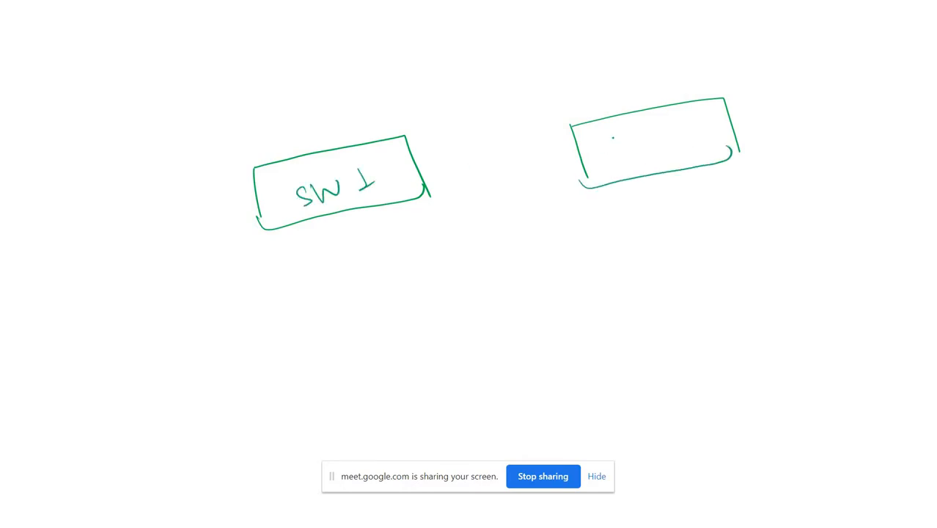
pyautogui.moveTo(622, 132)
pyautogui.mouseDown()
pyautogui.moveTo(611, 152)
pyautogui.moveTo(658, 129)
pyautogui.moveTo(697, 132)
pyautogui.mouseUp()
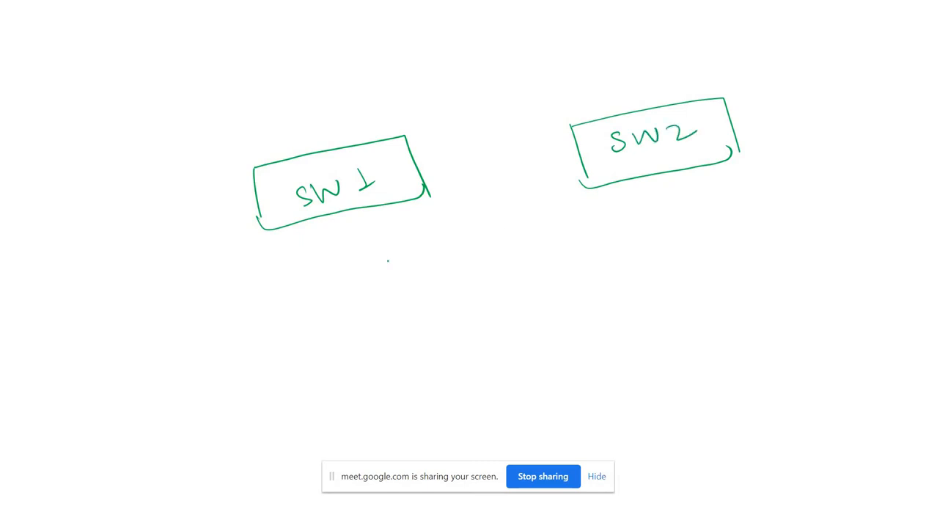
# Draw four links below SW1, each ending in a small circle for a host.
pyautogui.moveTo(281, 229)
pyautogui.mouseDown()
pyautogui.moveTo(299, 266)
pyautogui.moveTo(297, 290)
pyautogui.moveTo(302, 266)
pyautogui.mouseUp()
pyautogui.moveTo(337, 216)
pyautogui.mouseDown()
pyautogui.moveTo(371, 275)
pyautogui.moveTo(360, 255)
pyautogui.mouseUp()
pyautogui.moveTo(402, 202)
pyautogui.mouseDown()
pyautogui.moveTo(430, 254)
pyautogui.moveTo(427, 246)
pyautogui.mouseUp()
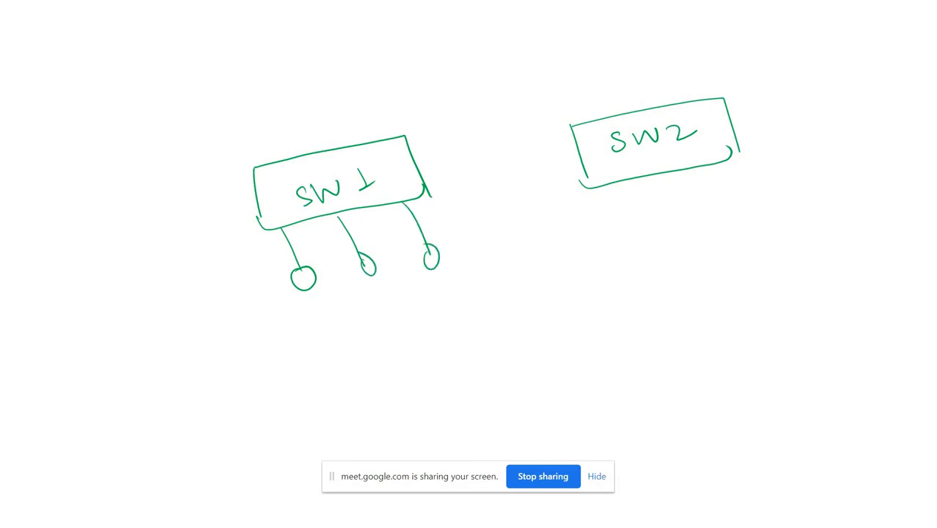
pyautogui.moveTo(425, 189); pyautogui.dragTo(466, 233)
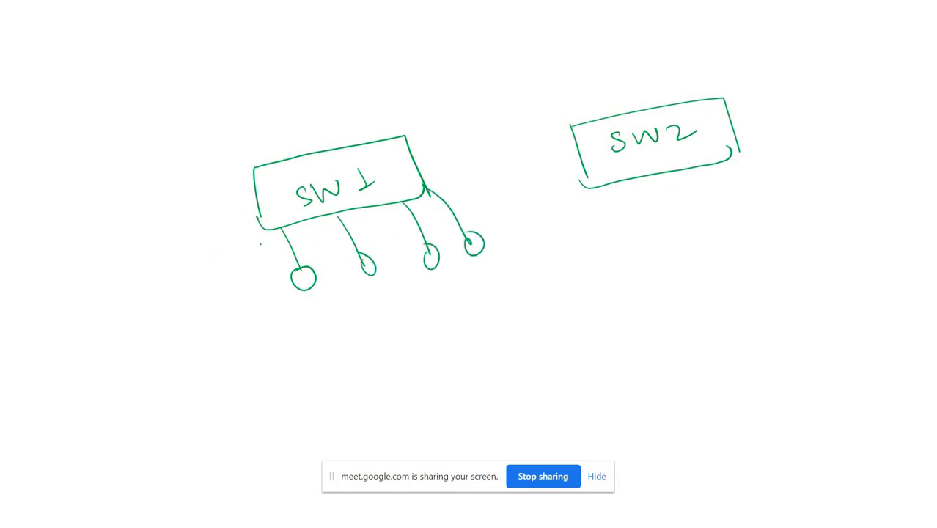
# Draw an arrow pointing to SW1's first host link and label it "Access Port".
pyautogui.moveTo(208, 250)
pyautogui.mouseDown()
pyautogui.moveTo(268, 243)
pyautogui.moveTo(265, 256)
pyautogui.mouseUp()
pyautogui.moveTo(139, 247)
pyautogui.mouseDown()
pyautogui.moveTo(143, 227)
pyautogui.moveTo(156, 236)
pyautogui.mouseUp()
pyautogui.moveTo(145, 240); pyautogui.dragTo(160, 233)
pyautogui.moveTo(179, 223); pyautogui.dragTo(171, 233)
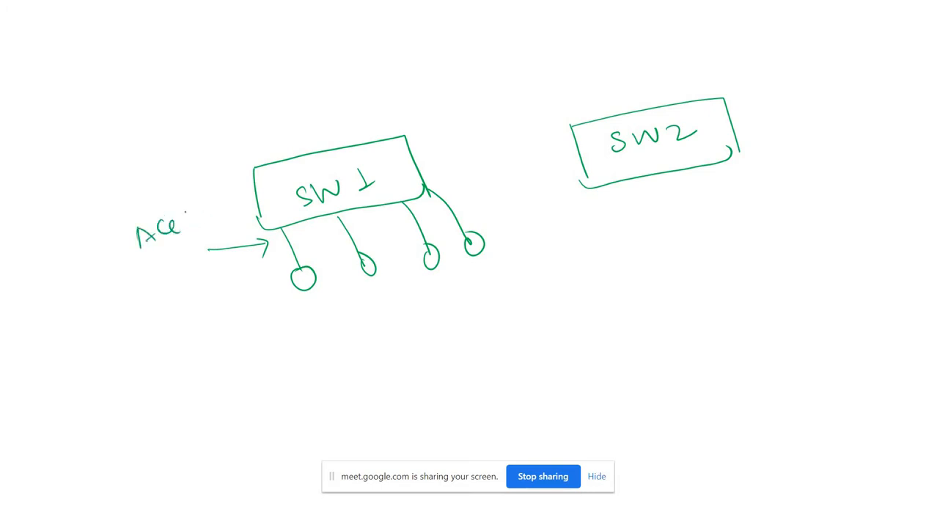
pyautogui.moveTo(189, 215)
pyautogui.mouseDown()
pyautogui.moveTo(186, 228)
pyautogui.moveTo(211, 213)
pyautogui.moveTo(219, 222)
pyautogui.mouseUp()
pyautogui.moveTo(152, 280)
pyautogui.mouseDown()
pyautogui.moveTo(160, 264)
pyautogui.moveTo(157, 273)
pyautogui.mouseUp()
pyautogui.moveTo(173, 266); pyautogui.dragTo(191, 268)
pyautogui.moveTo(184, 258); pyautogui.dragTo(199, 255)
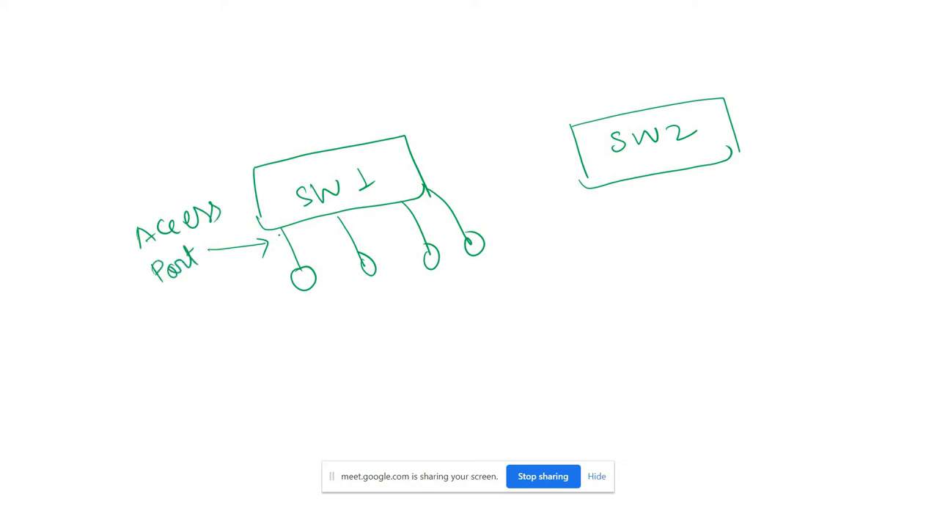
# Add small arrows along SW1's first two links and a longer arrow to the second link labelled "Access".
pyautogui.moveTo(297, 226)
pyautogui.mouseDown()
pyautogui.moveTo(299, 246)
pyautogui.moveTo(305, 235)
pyautogui.mouseUp()
pyautogui.moveTo(346, 213)
pyautogui.mouseDown()
pyautogui.moveTo(360, 230)
pyautogui.moveTo(367, 222)
pyautogui.mouseUp()
pyautogui.moveTo(339, 310)
pyautogui.mouseDown()
pyautogui.moveTo(340, 237)
pyautogui.moveTo(349, 255)
pyautogui.mouseUp()
pyautogui.moveTo(351, 359); pyautogui.dragTo(420, 318)
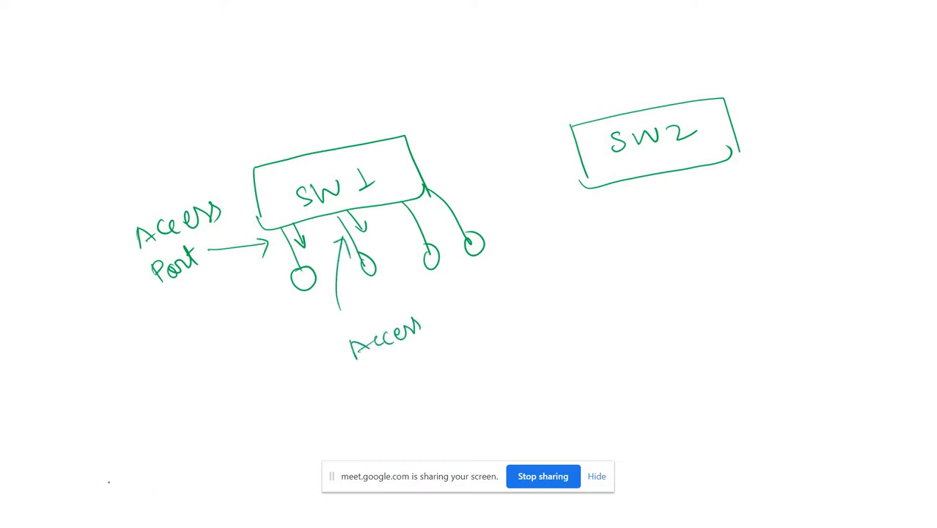
# Change the pen colour to red and draw a link connecting SW1 to SW2.
pyautogui.click(66, 514)
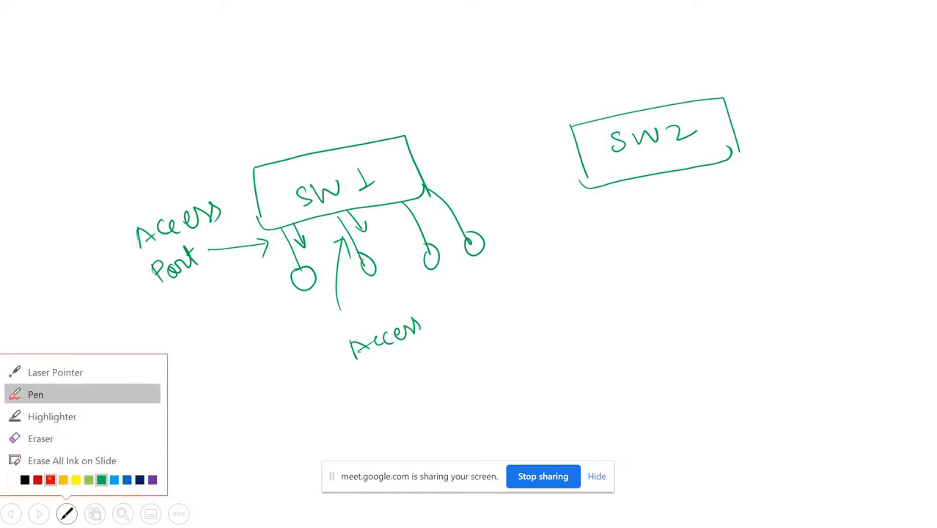
pyautogui.click(50, 481)
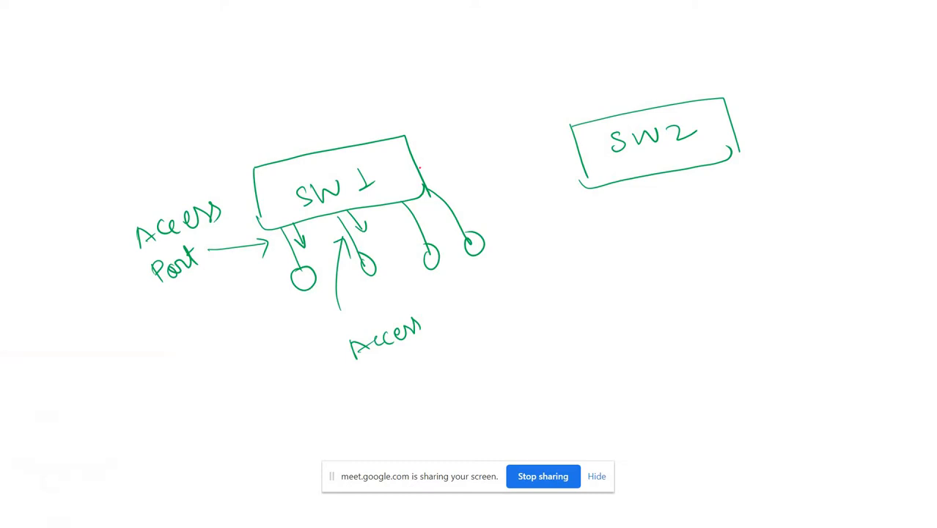
pyautogui.moveTo(420, 167); pyautogui.dragTo(576, 142)
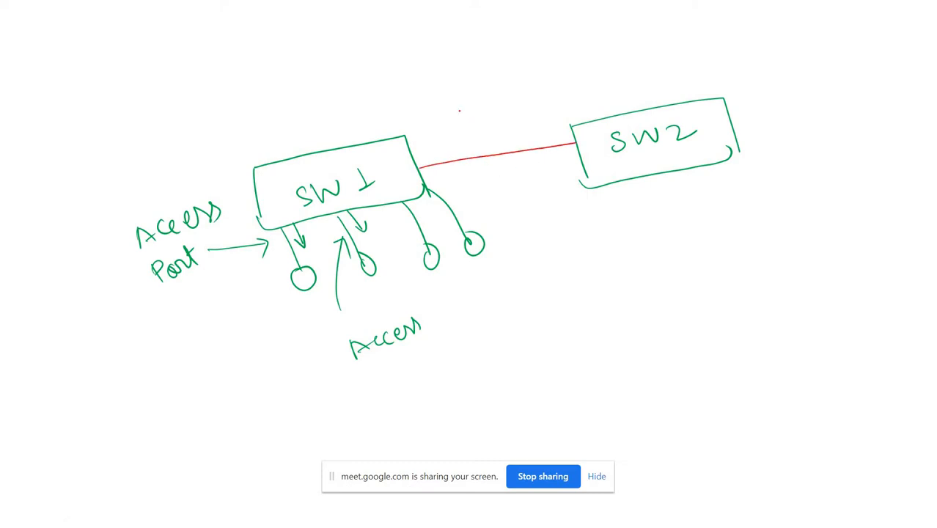
# Label the link between the switches with an arrow and an underlined "Trunk", and outline the link with a narrow loop.
pyautogui.moveTo(455, 98); pyautogui.dragTo(501, 140)
pyautogui.moveTo(503, 124); pyautogui.dragTo(502, 141)
pyautogui.moveTo(471, 62)
pyautogui.mouseDown()
pyautogui.moveTo(480, 83)
pyautogui.moveTo(478, 62)
pyautogui.mouseUp()
pyautogui.moveTo(486, 67)
pyautogui.mouseDown()
pyautogui.moveTo(491, 80)
pyautogui.moveTo(572, 62)
pyautogui.moveTo(569, 70)
pyautogui.mouseUp()
pyautogui.moveTo(484, 95); pyautogui.dragTo(569, 67)
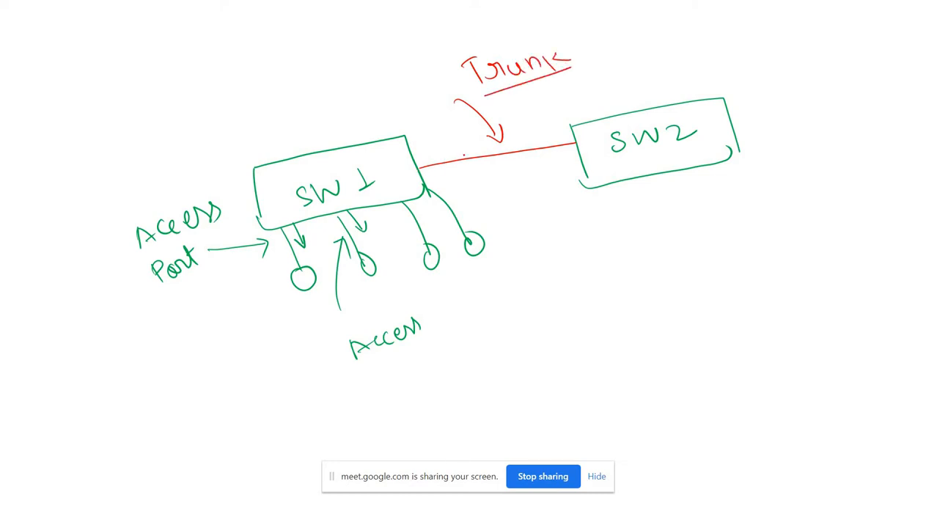
pyautogui.moveTo(420, 167)
pyautogui.mouseDown()
pyautogui.moveTo(581, 142)
pyautogui.moveTo(416, 173)
pyautogui.mouseUp()
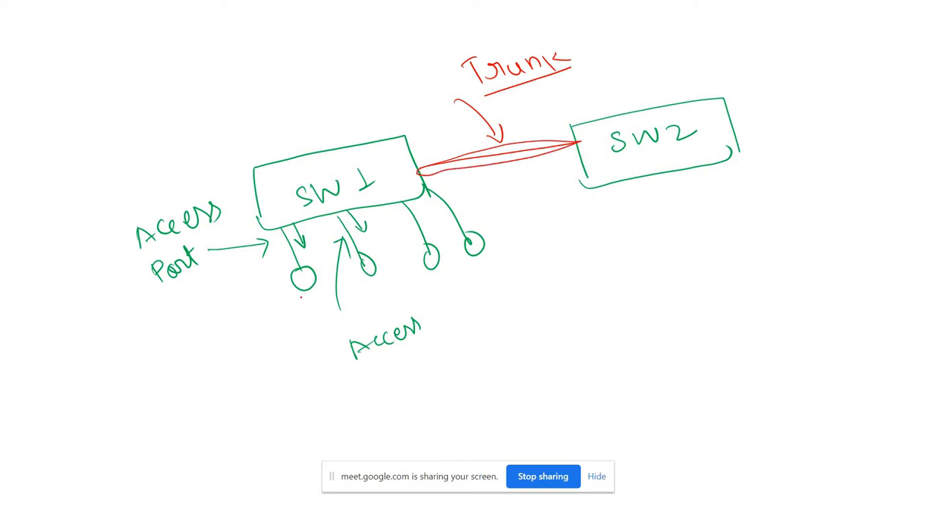
# Number SW1's first two hosts 1 and 2, and draw two hosts below SW2 also numbered 1 and 2.
pyautogui.moveTo(301, 301); pyautogui.dragTo(308, 313)
pyautogui.moveTo(366, 277)
pyautogui.mouseDown()
pyautogui.moveTo(371, 294)
pyautogui.moveTo(383, 293)
pyautogui.mouseUp()
pyautogui.moveTo(616, 187)
pyautogui.mouseDown()
pyautogui.moveTo(641, 236)
pyautogui.moveTo(632, 238)
pyautogui.mouseUp()
pyautogui.moveTo(667, 174); pyautogui.dragTo(697, 209)
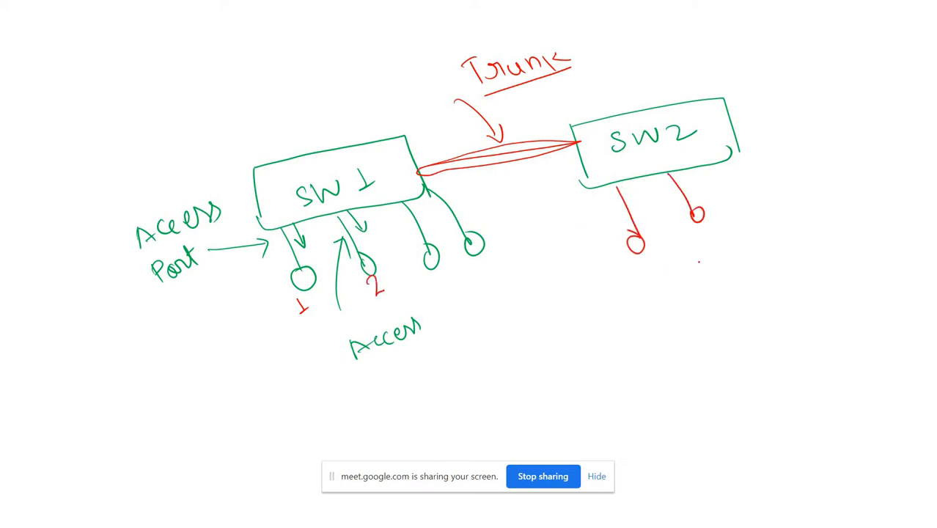
pyautogui.moveTo(648, 266); pyautogui.dragTo(663, 279)
pyautogui.moveTo(697, 245)
pyautogui.mouseDown()
pyautogui.moveTo(701, 262)
pyautogui.moveTo(717, 252)
pyautogui.mouseUp()
# Draw two curved arrows from SW2 towards SW1 below the trunk link and circle the word "Trunk".
pyautogui.moveTo(590, 209)
pyautogui.mouseDown()
pyautogui.moveTo(586, 192)
pyautogui.moveTo(529, 176)
pyautogui.moveTo(481, 200)
pyautogui.moveTo(499, 203)
pyautogui.mouseUp()
pyautogui.moveTo(578, 219)
pyautogui.mouseDown()
pyautogui.moveTo(572, 196)
pyautogui.moveTo(491, 225)
pyautogui.mouseUp()
pyautogui.moveTo(569, 38)
pyautogui.mouseDown()
pyautogui.moveTo(473, 76)
pyautogui.moveTo(574, 44)
pyautogui.moveTo(532, 44)
pyautogui.mouseUp()
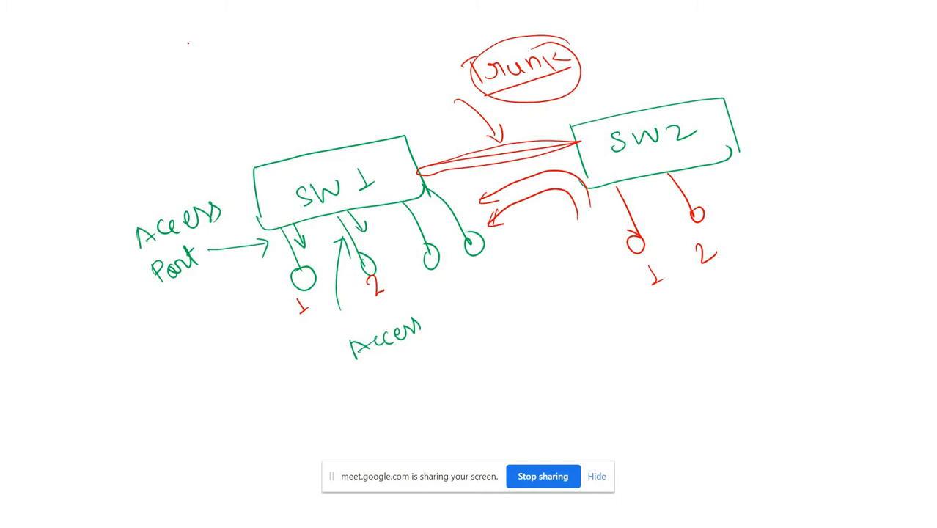
# Write 2 to the power of 12 in red above SW1 and bracket it.
pyautogui.moveTo(197, 58)
pyautogui.mouseDown()
pyautogui.moveTo(200, 77)
pyautogui.moveTo(214, 70)
pyautogui.mouseUp()
pyautogui.moveTo(206, 31)
pyautogui.mouseDown()
pyautogui.moveTo(212, 46)
pyautogui.moveTo(236, 39)
pyautogui.mouseUp()
pyautogui.moveTo(177, 70)
pyautogui.mouseDown()
pyautogui.moveTo(200, 86)
pyautogui.moveTo(236, 37)
pyautogui.mouseUp()
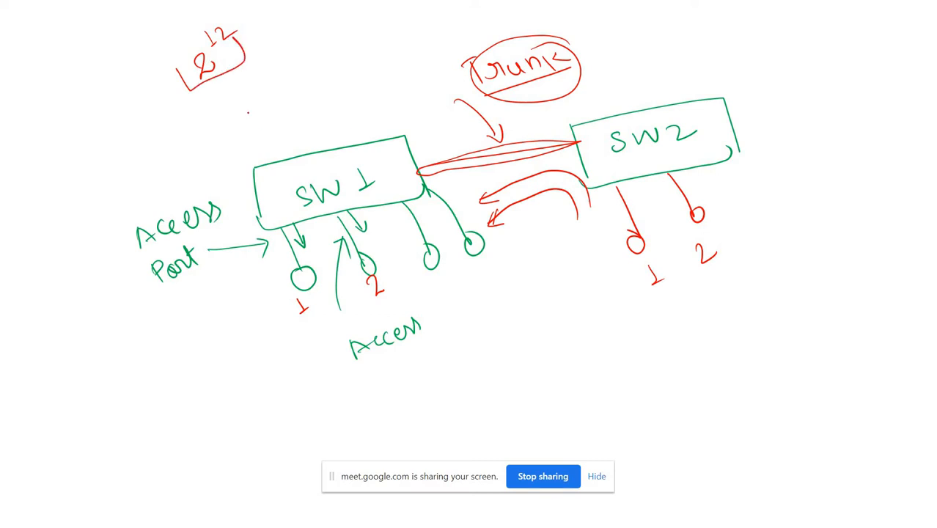
# Write the range "0 - 4095" above SW1 and underline it.
pyautogui.moveTo(257, 104)
pyautogui.mouseDown()
pyautogui.moveTo(308, 83)
pyautogui.moveTo(301, 99)
pyautogui.mouseUp()
pyautogui.moveTo(311, 93)
pyautogui.mouseDown()
pyautogui.moveTo(316, 81)
pyautogui.moveTo(338, 82)
pyautogui.mouseUp()
pyautogui.moveTo(329, 72)
pyautogui.mouseDown()
pyautogui.moveTo(336, 67)
pyautogui.moveTo(336, 82)
pyautogui.mouseUp()
pyautogui.moveTo(344, 72)
pyautogui.mouseDown()
pyautogui.moveTo(339, 89)
pyautogui.moveTo(347, 63)
pyautogui.moveTo(345, 87)
pyautogui.mouseUp()
pyautogui.moveTo(347, 72); pyautogui.dragTo(360, 69)
pyautogui.moveTo(286, 142)
pyautogui.mouseDown()
pyautogui.moveTo(277, 152)
pyautogui.moveTo(372, 87)
pyautogui.mouseUp()
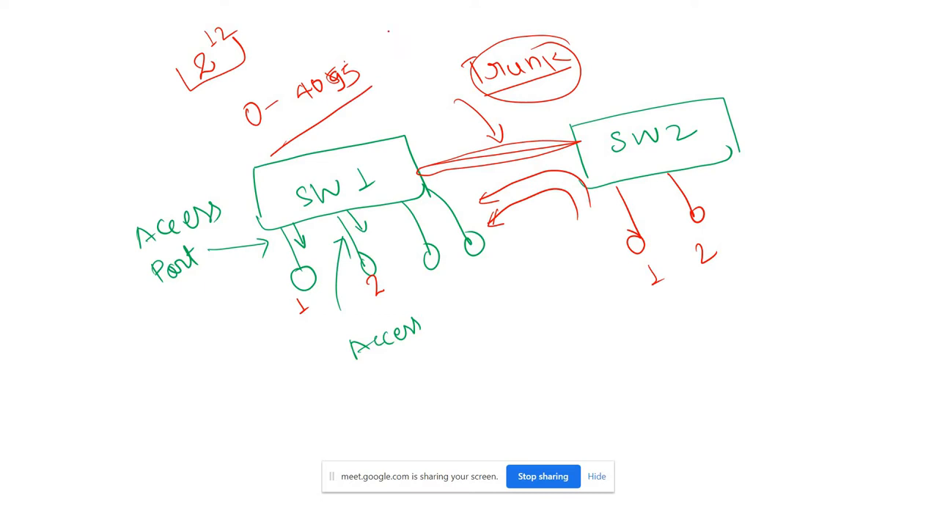
# Write "4096" beside the 0 - 4095 range and draw a box around it.
pyautogui.moveTo(387, 25)
pyautogui.mouseDown()
pyautogui.moveTo(396, 44)
pyautogui.moveTo(380, 44)
pyautogui.mouseUp()
pyautogui.moveTo(379, 38)
pyautogui.mouseDown()
pyautogui.moveTo(423, 26)
pyautogui.moveTo(418, 37)
pyautogui.mouseUp()
pyautogui.moveTo(435, 9); pyautogui.dragTo(434, 29)
pyautogui.moveTo(369, 37)
pyautogui.mouseDown()
pyautogui.moveTo(410, 48)
pyautogui.moveTo(458, 28)
pyautogui.moveTo(398, 20)
pyautogui.moveTo(368, 38)
pyautogui.mouseUp()
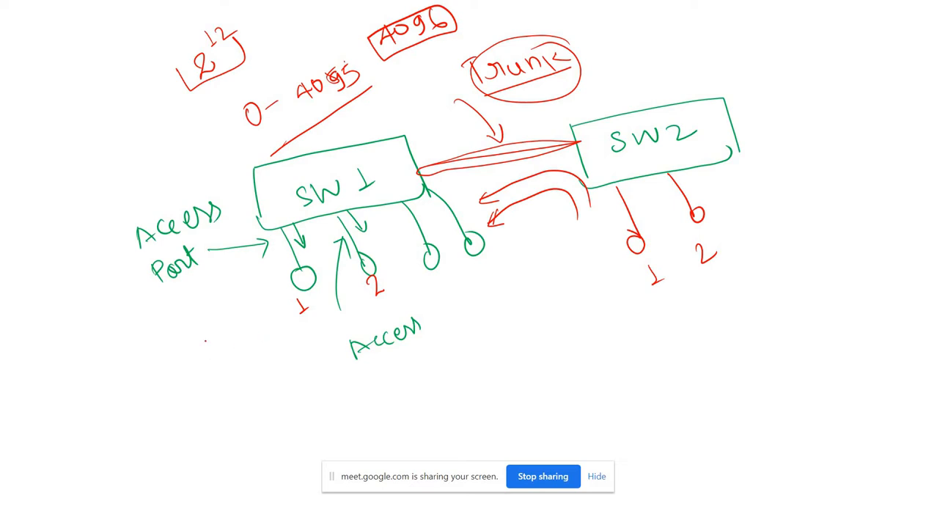
# Write "0 - 4095" below the Access Port label, and circle the numbers 1, 2 and a new 3 under SW1's hosts.
pyautogui.moveTo(131, 337)
pyautogui.mouseDown()
pyautogui.moveTo(141, 356)
pyautogui.moveTo(130, 336)
pyautogui.mouseUp()
pyautogui.moveTo(144, 373)
pyautogui.mouseDown()
pyautogui.moveTo(177, 424)
pyautogui.moveTo(169, 430)
pyautogui.moveTo(193, 382)
pyautogui.moveTo(202, 398)
pyautogui.mouseUp()
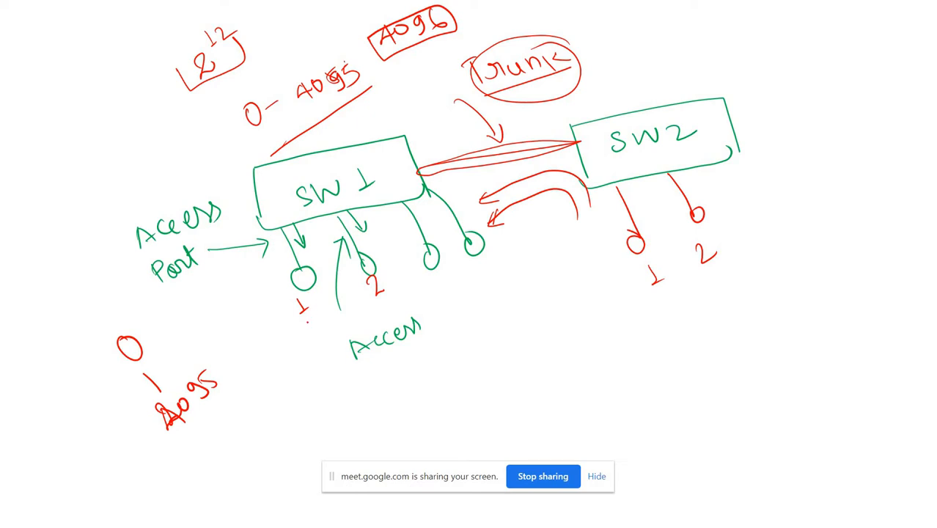
pyautogui.moveTo(309, 288)
pyautogui.mouseDown()
pyautogui.moveTo(284, 302)
pyautogui.moveTo(314, 314)
pyautogui.mouseUp()
pyautogui.moveTo(357, 255)
pyautogui.mouseDown()
pyautogui.moveTo(375, 304)
pyautogui.moveTo(367, 258)
pyautogui.mouseUp()
pyautogui.moveTo(438, 285)
pyautogui.mouseDown()
pyautogui.moveTo(425, 265)
pyautogui.moveTo(446, 282)
pyautogui.mouseUp()
# Write a circled "0 - 4095" and an outlined "4096" below SW2's hosts.
pyautogui.moveTo(525, 336)
pyautogui.mouseDown()
pyautogui.moveTo(584, 339)
pyautogui.moveTo(615, 319)
pyautogui.moveTo(620, 327)
pyautogui.mouseUp()
pyautogui.moveTo(616, 308)
pyautogui.mouseDown()
pyautogui.moveTo(625, 306)
pyautogui.moveTo(538, 327)
pyautogui.moveTo(612, 361)
pyautogui.moveTo(631, 299)
pyautogui.mouseUp()
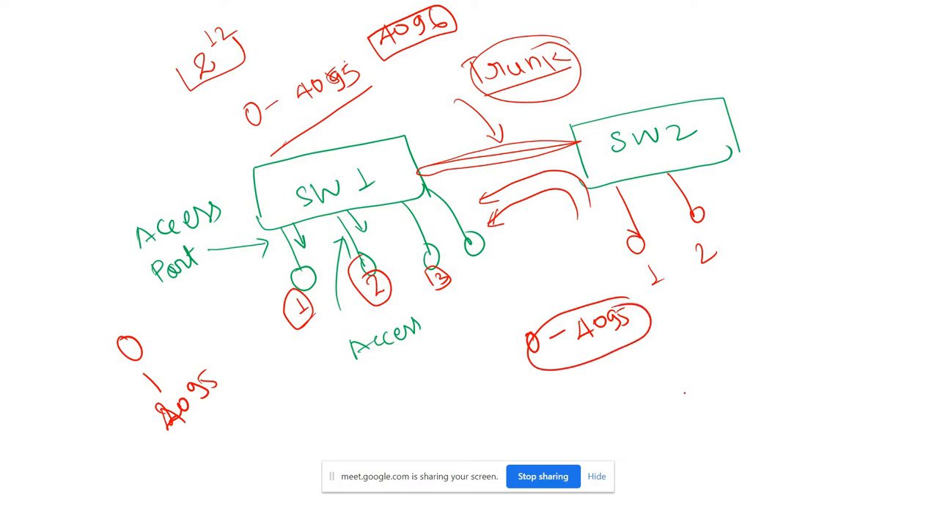
pyautogui.moveTo(679, 373)
pyautogui.mouseDown()
pyautogui.moveTo(688, 389)
pyautogui.moveTo(678, 395)
pyautogui.moveTo(695, 371)
pyautogui.moveTo(720, 383)
pyautogui.mouseUp()
pyautogui.moveTo(738, 350); pyautogui.dragTo(735, 367)
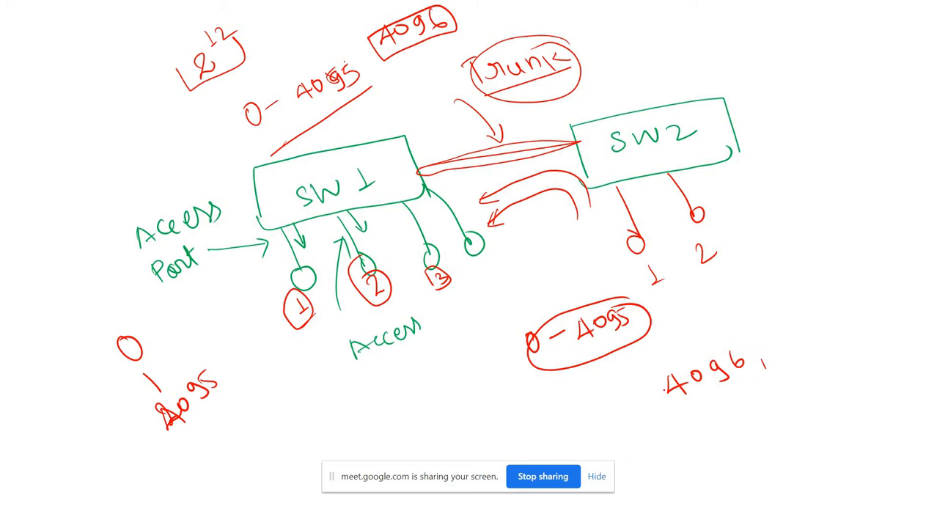
pyautogui.moveTo(641, 387)
pyautogui.mouseDown()
pyautogui.moveTo(701, 400)
pyautogui.moveTo(742, 342)
pyautogui.moveTo(638, 397)
pyautogui.mouseUp()
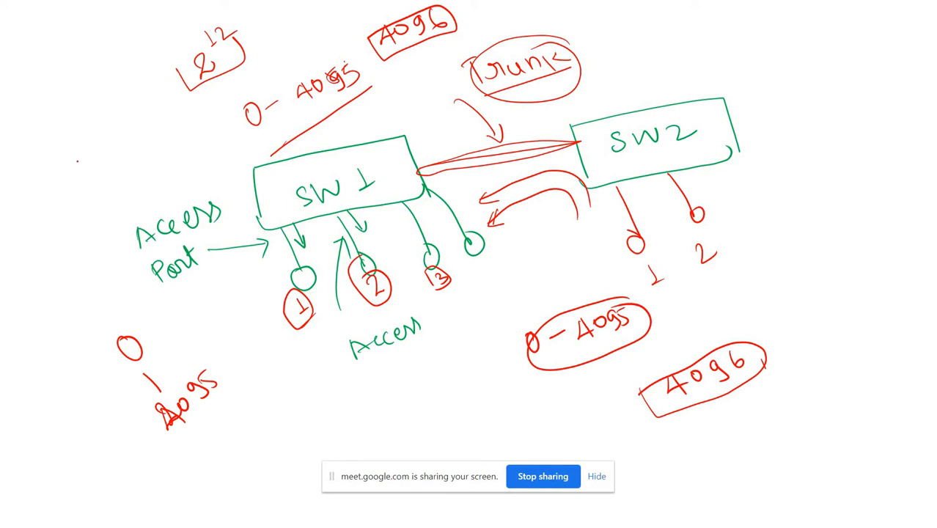
# Add a circled "5" with a line rising from it above the Access Port label, and end the slide show keeping the ink annotations.
pyautogui.moveTo(76, 161)
pyautogui.mouseDown()
pyautogui.moveTo(89, 170)
pyautogui.moveTo(78, 181)
pyautogui.mouseUp()
pyautogui.moveTo(69, 151)
pyautogui.mouseDown()
pyautogui.moveTo(86, 154)
pyautogui.moveTo(100, 104)
pyautogui.mouseUp()
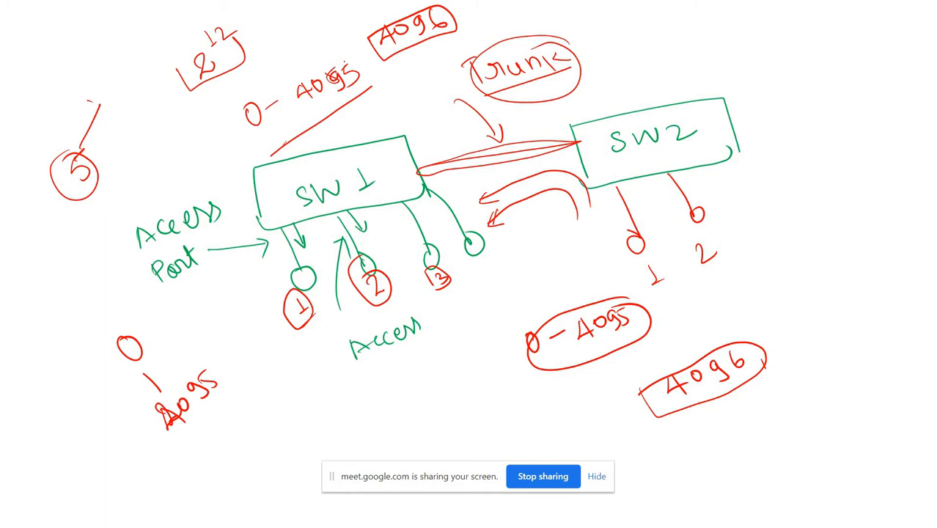
pyautogui.press('Escape')
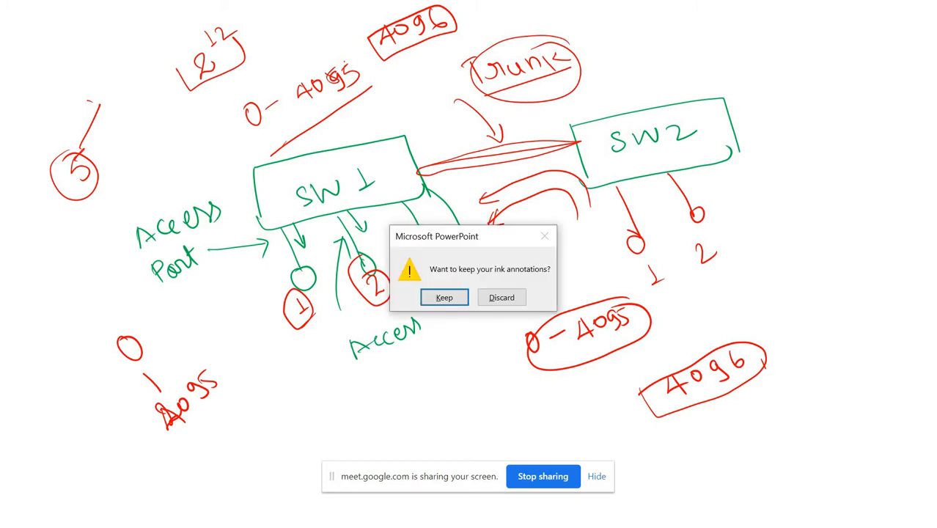
pyautogui.press('Return')
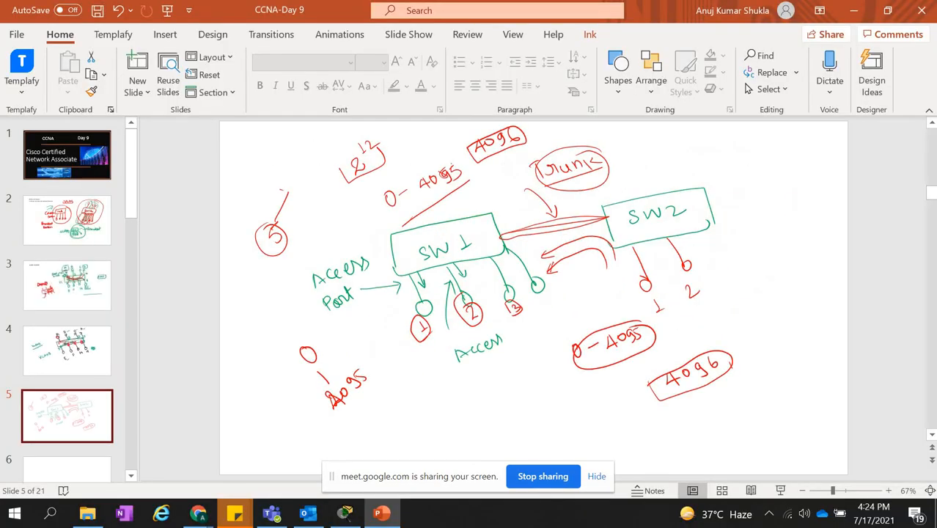
# Switch to Cisco Packet Tracer and place two 2960 switches side by side in the empty workspace.
pyautogui.click(344, 516)
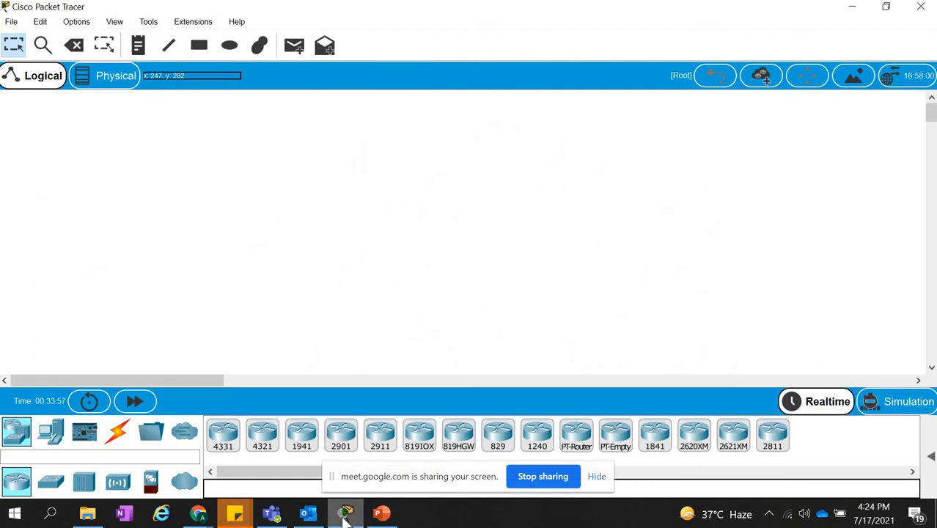
pyautogui.click(51, 481)
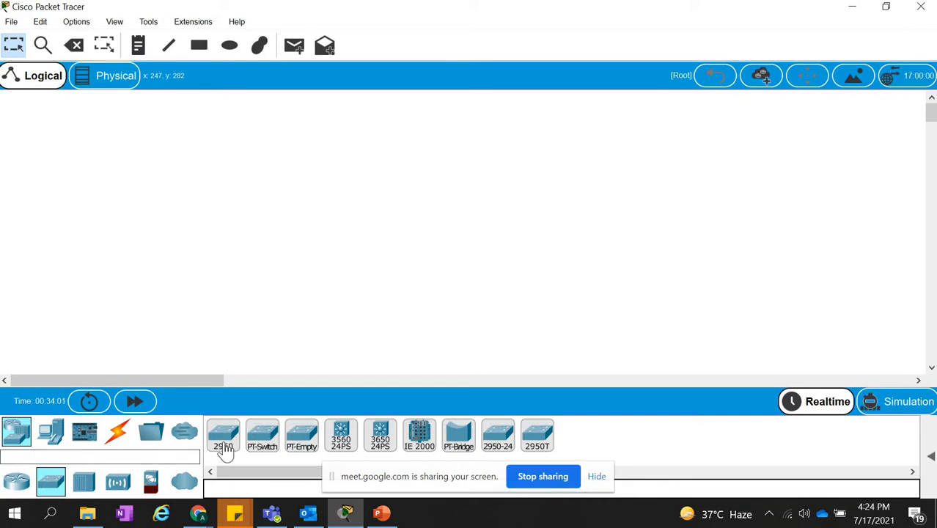
pyautogui.moveTo(223, 448); pyautogui.dragTo(235, 178)
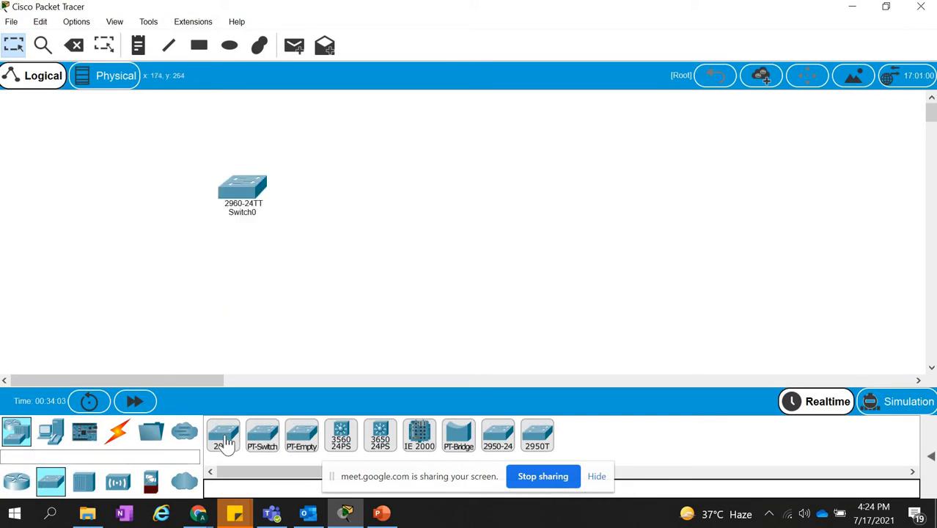
pyautogui.moveTo(223, 442); pyautogui.dragTo(496, 214)
# Place three PCs below Switch0, and two more PCs and a laptop in a row below and beyond Switch1.
pyautogui.click(56, 437)
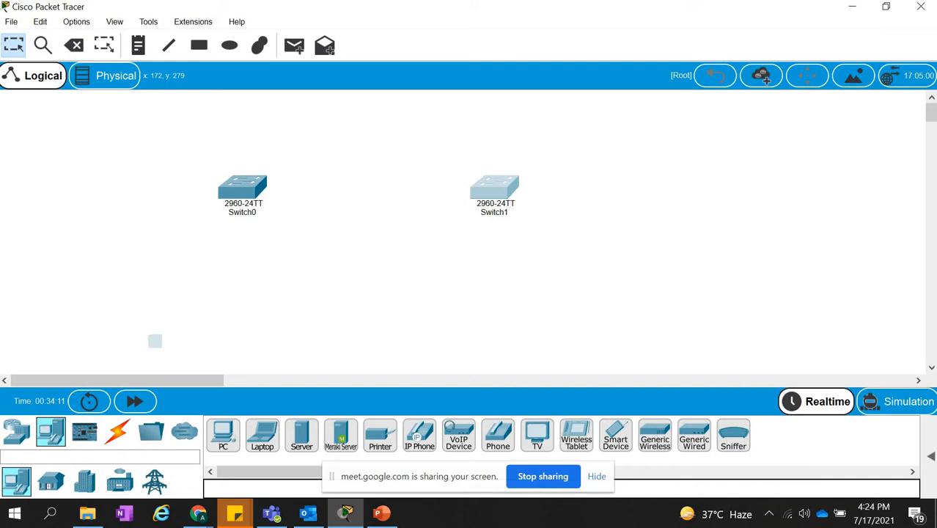
pyautogui.moveTo(222, 435); pyautogui.dragTo(120, 314)
pyautogui.moveTo(221, 432); pyautogui.dragTo(212, 310)
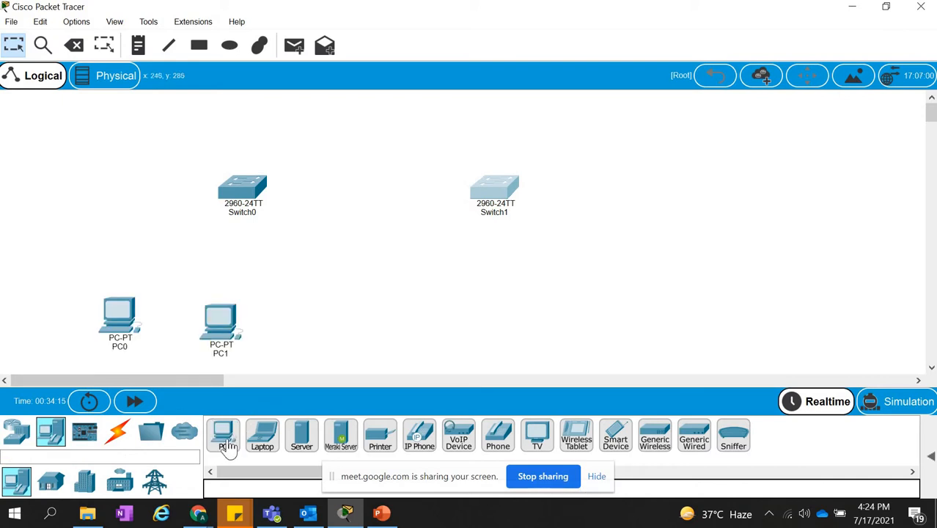
pyautogui.moveTo(222, 435); pyautogui.dragTo(324, 327)
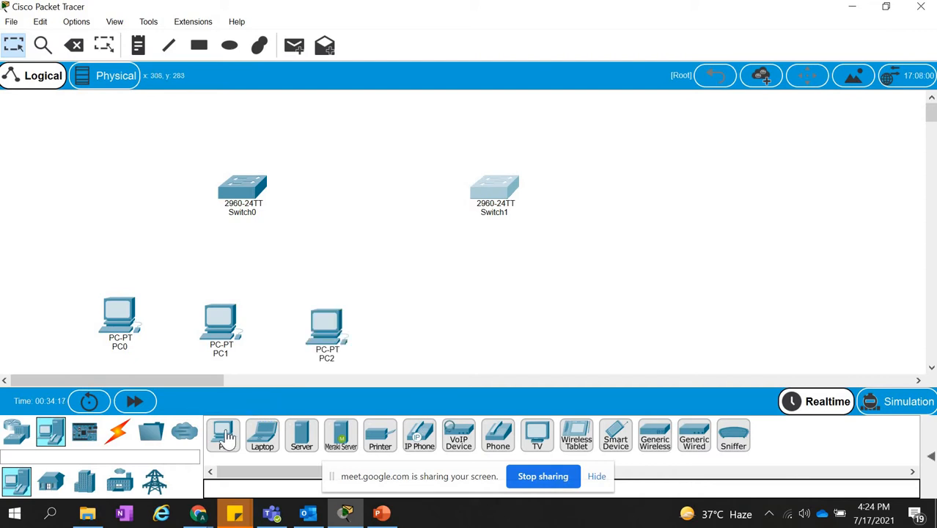
pyautogui.moveTo(223, 435); pyautogui.dragTo(573, 316)
pyautogui.moveTo(223, 435); pyautogui.dragTo(682, 316)
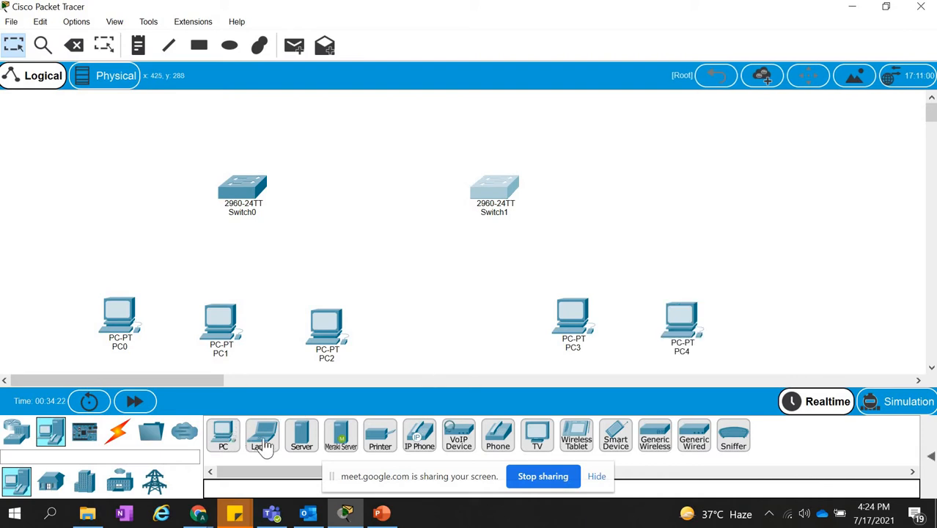
pyautogui.moveTo(671, 277); pyautogui.dragTo(782, 314)
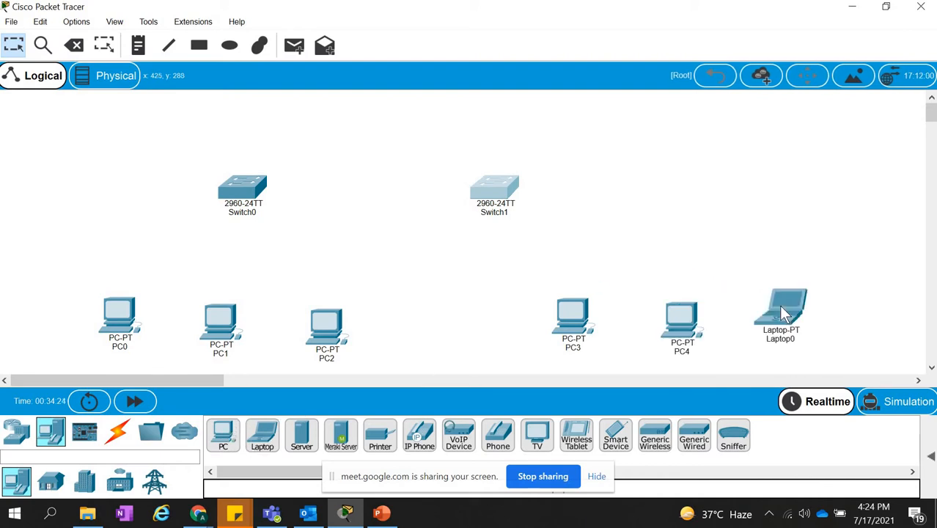
# Connect PC0, PC1 and PC2 to Switch0 using the automatically chosen connection type.
pyautogui.click(116, 431)
pyautogui.click(224, 437)
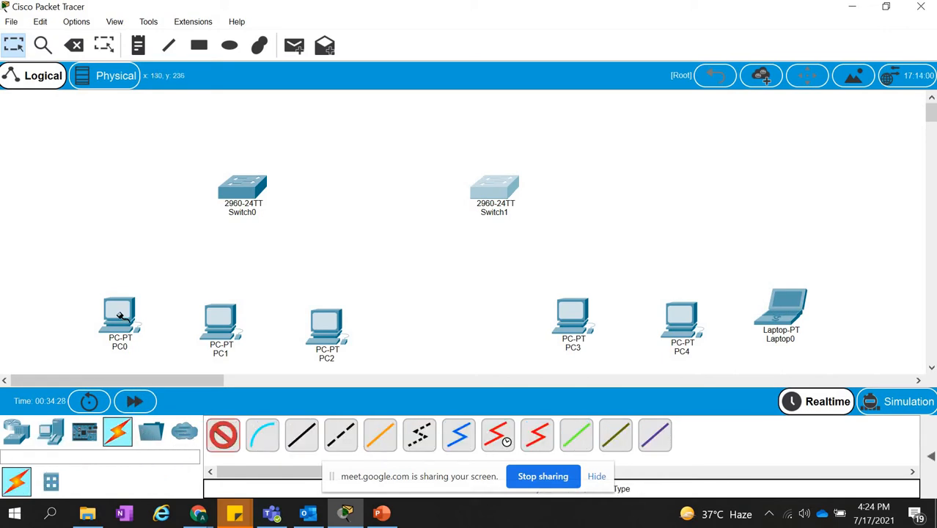
pyautogui.click(120, 315)
pyautogui.click(238, 193)
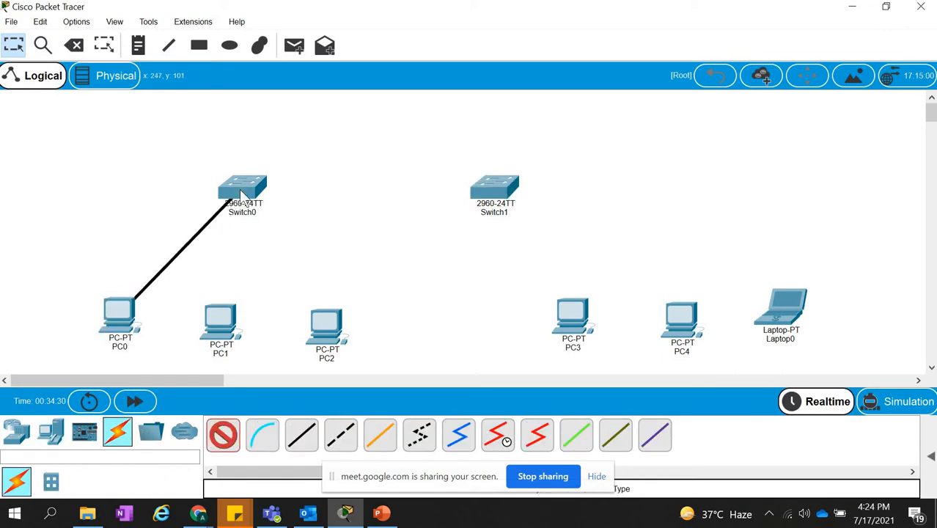
pyautogui.click(224, 437)
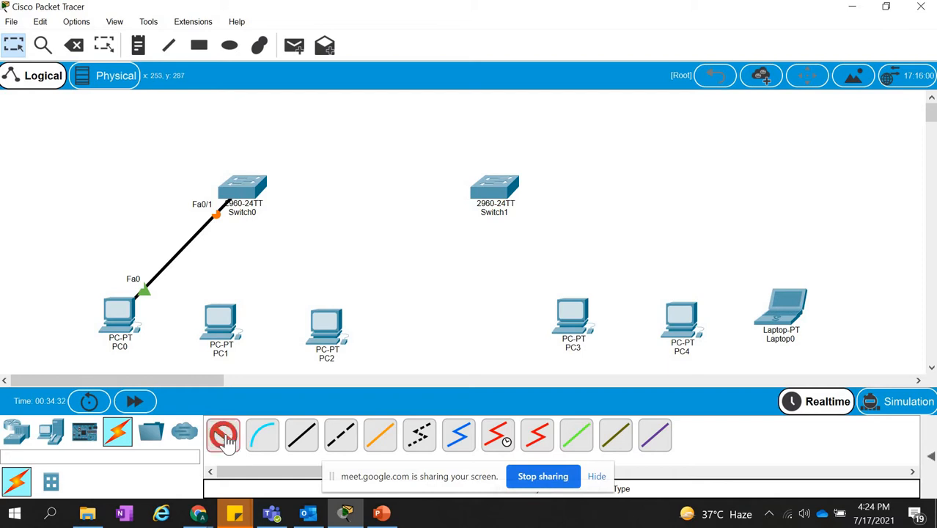
pyautogui.click(246, 194)
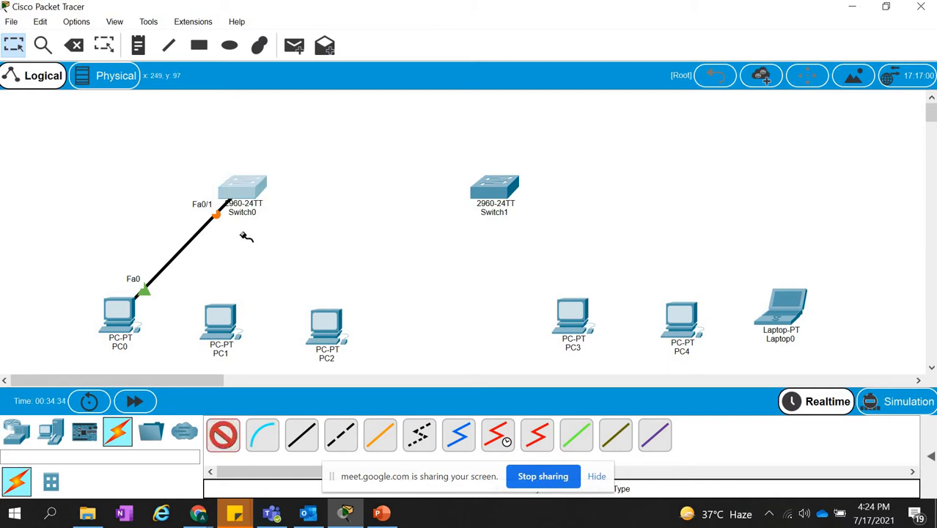
pyautogui.click(219, 326)
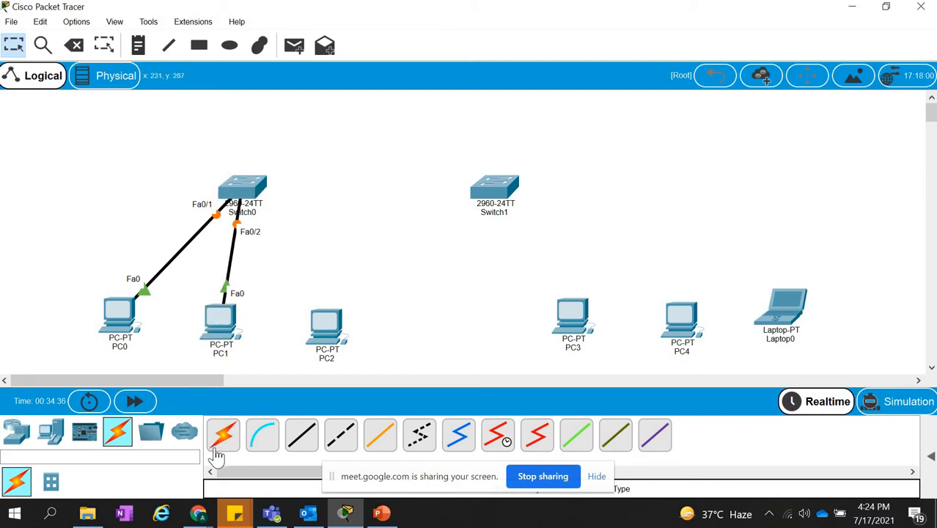
pyautogui.click(223, 437)
pyautogui.click(247, 192)
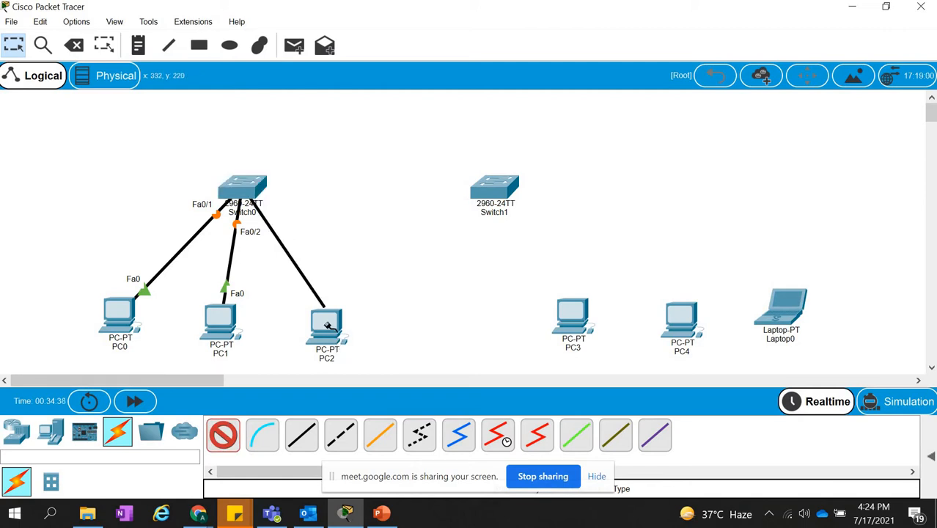
pyautogui.click(328, 326)
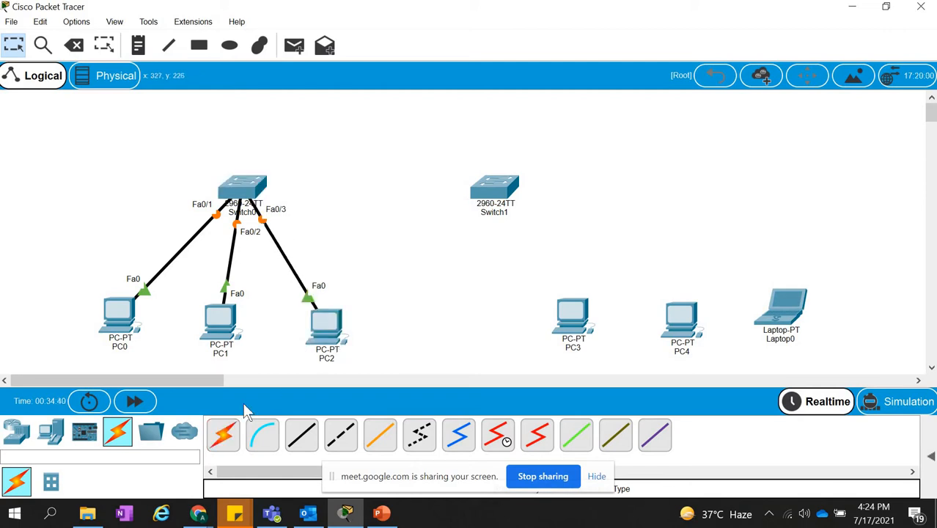
# Link Switch0 to Switch1 with an automatically chosen connection.
pyautogui.click(223, 437)
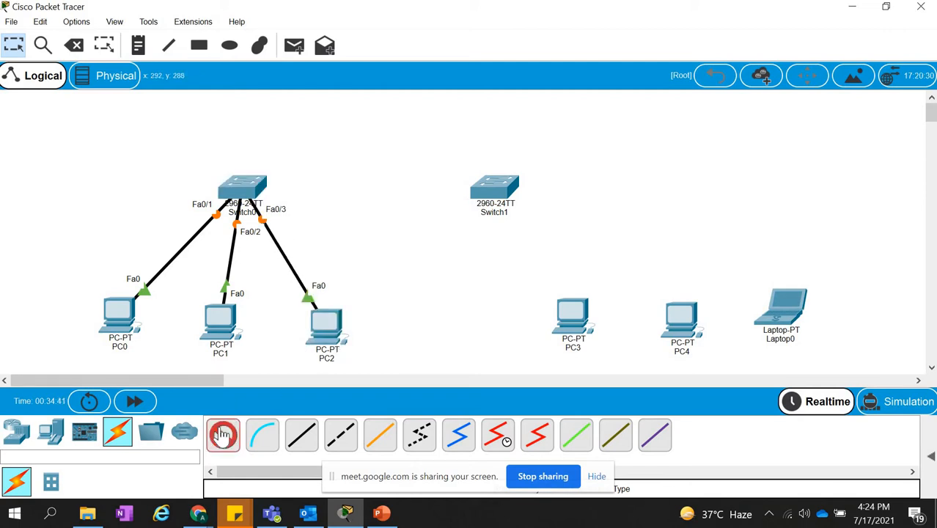
pyautogui.click(248, 187)
pyautogui.click(495, 189)
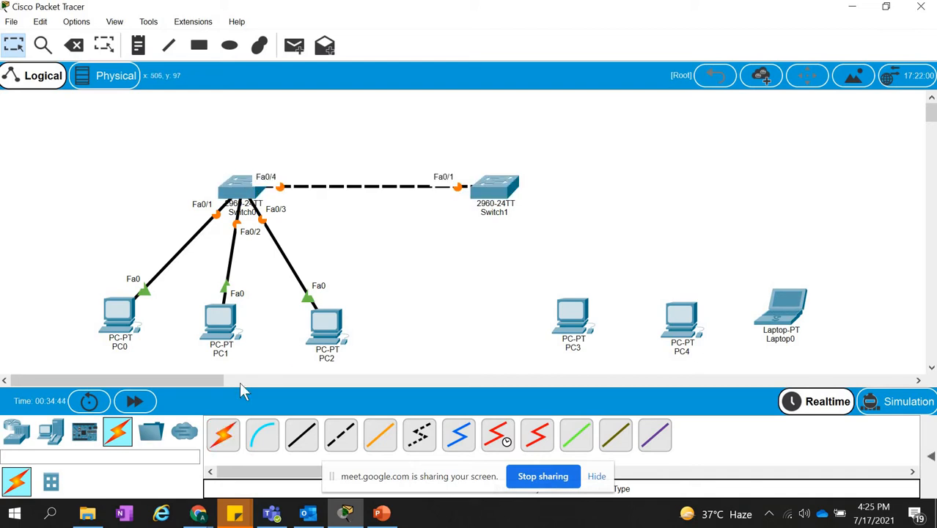
# Connect PC3, PC4 and Laptop0 to Switch1 using the automatically chosen connection type.
pyautogui.click(225, 438)
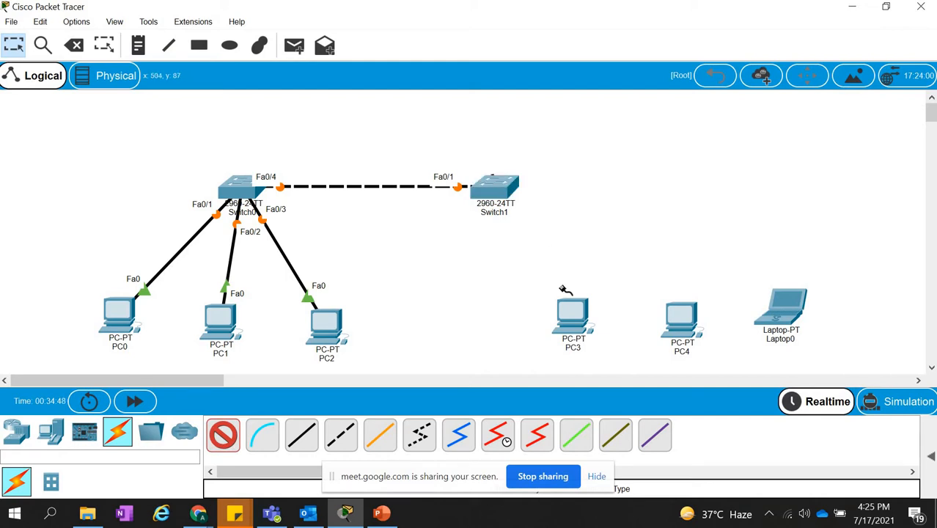
pyautogui.click(572, 314)
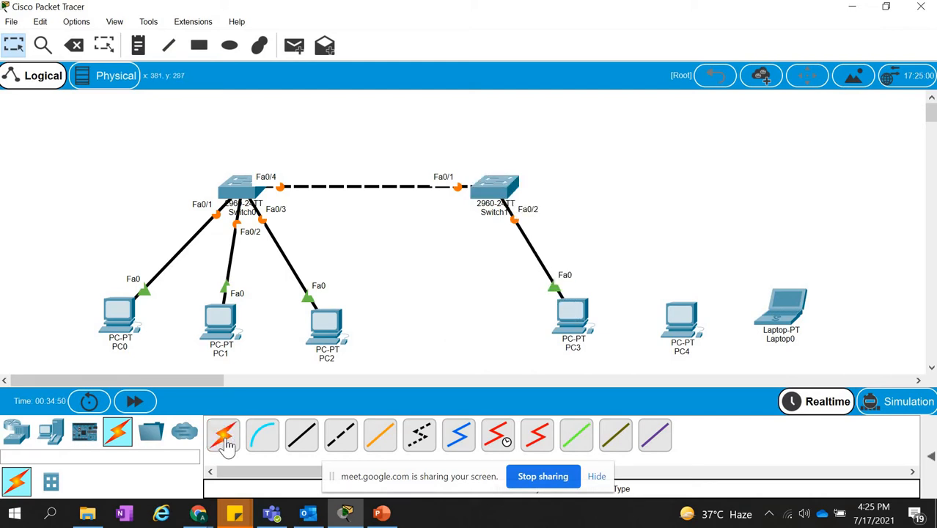
pyautogui.click(224, 438)
pyautogui.click(682, 314)
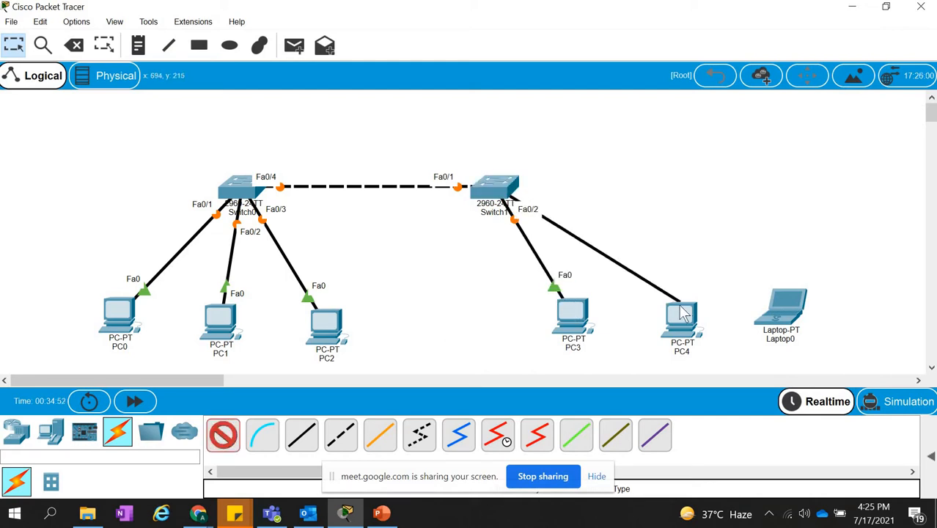
pyautogui.click(221, 438)
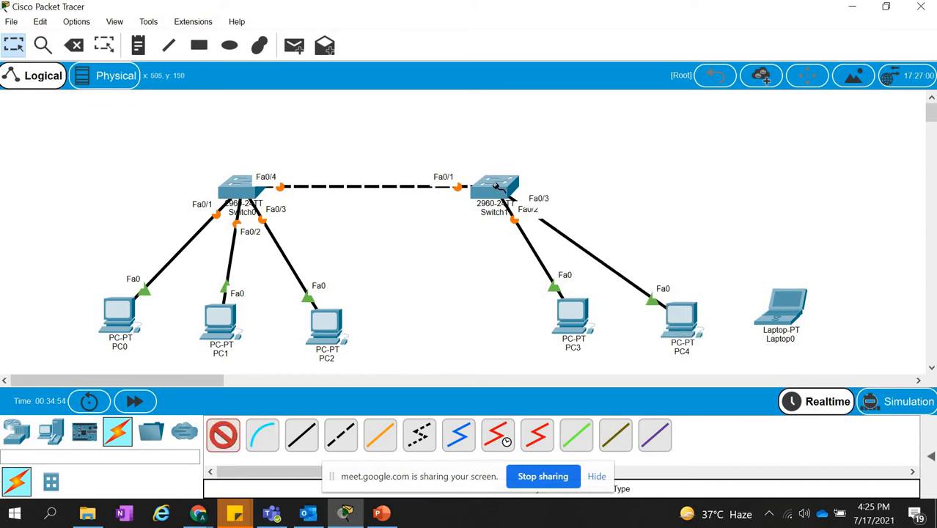
pyautogui.click(496, 186)
pyautogui.click(780, 313)
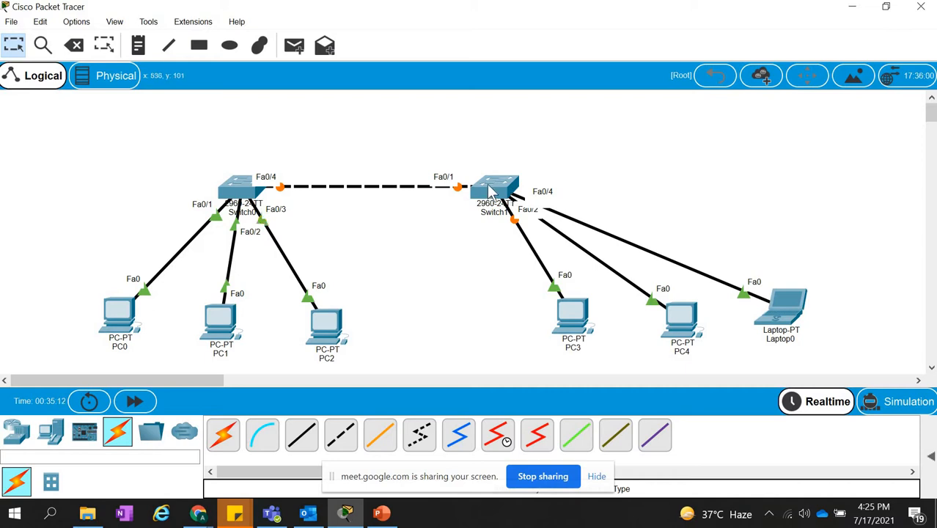
# Tidy the topology by moving Switch1 above PC4 and spreading PC3, Laptop0 and PC2 outward from their neighbours.
pyautogui.moveTo(492, 193); pyautogui.dragTo(576, 189)
pyautogui.moveTo(650, 189); pyautogui.dragTo(659, 188)
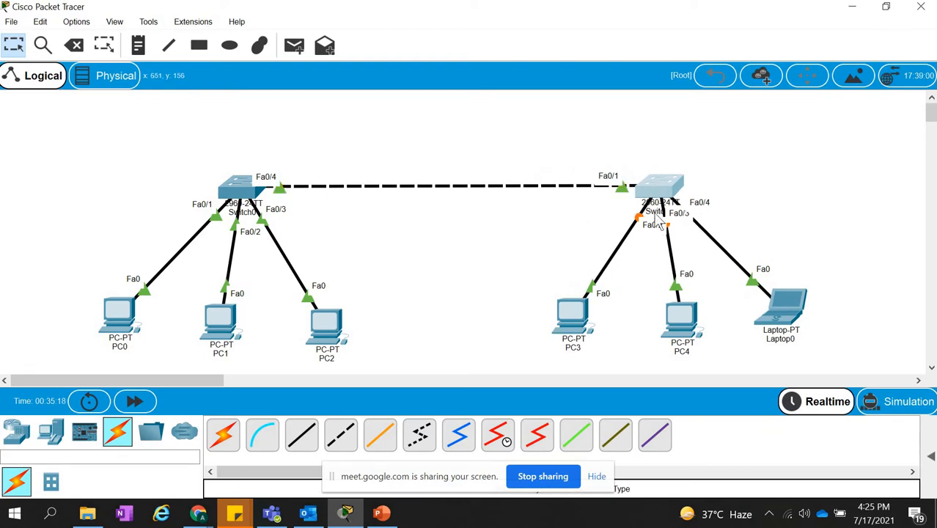
pyautogui.moveTo(572, 311); pyautogui.dragTo(538, 309)
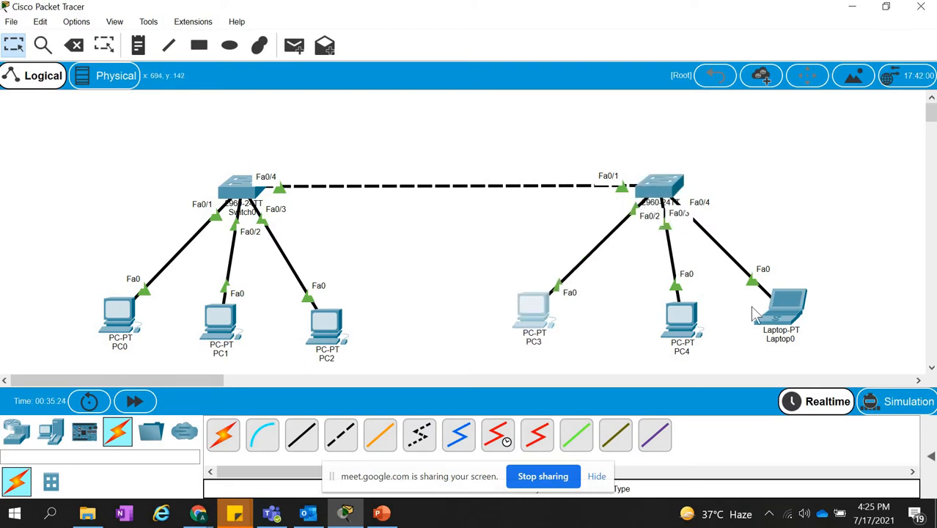
pyautogui.click(793, 315)
pyautogui.moveTo(788, 305); pyautogui.dragTo(829, 293)
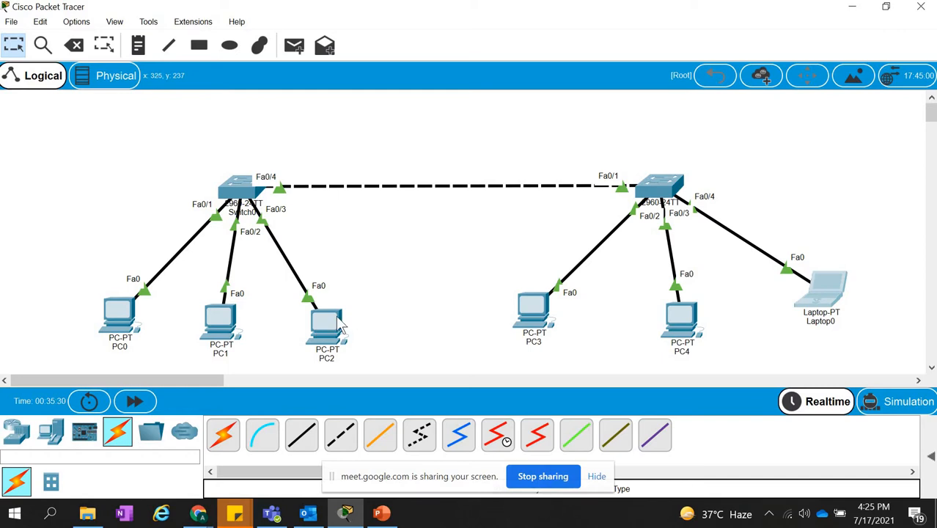
pyautogui.moveTo(340, 323); pyautogui.dragTo(358, 319)
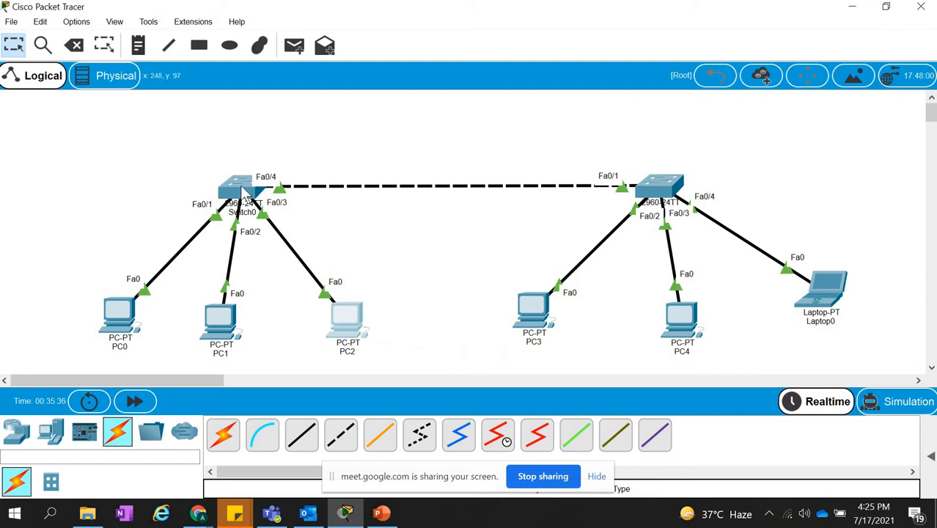
# Hide the screen-sharing notice that covers the name of the Copper Cross-Over cable type.
pyautogui.click(344, 441)
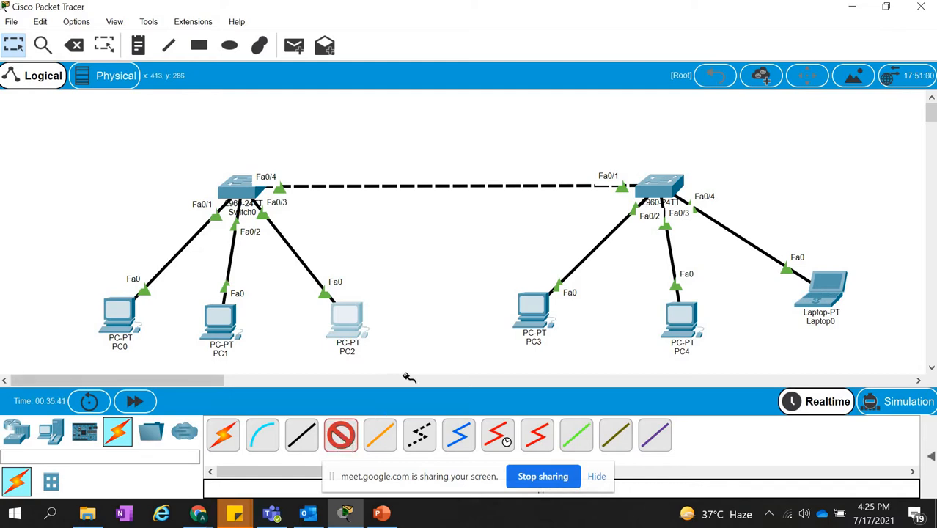
pyautogui.press('Escape')
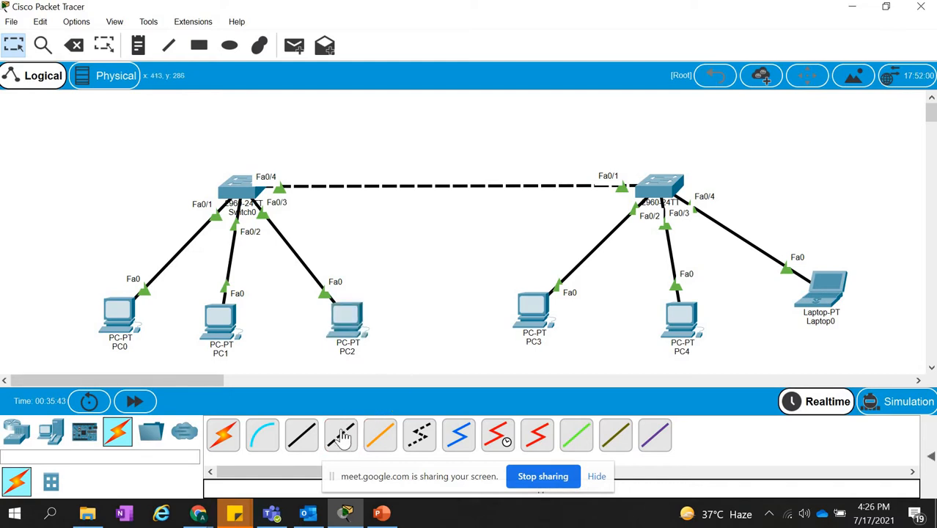
pyautogui.click(597, 476)
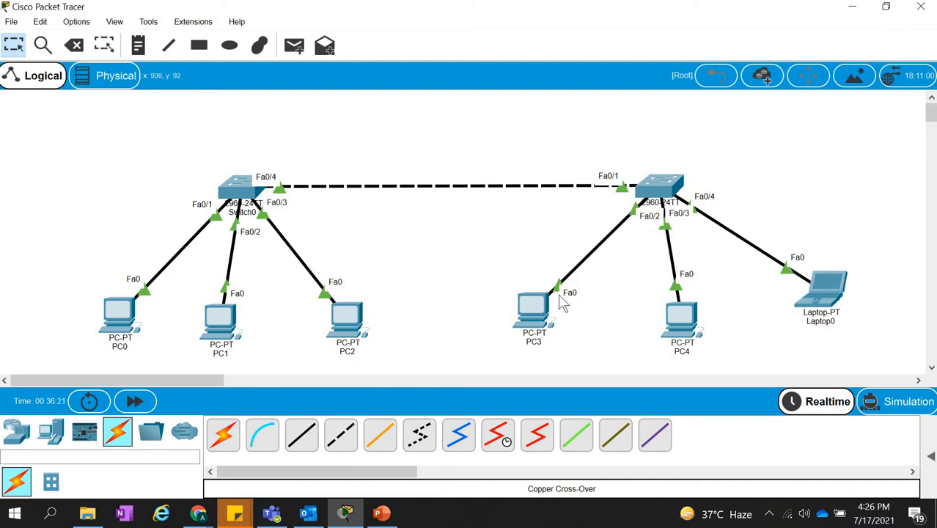
# Assign PC0 the static IP address 192.168.1.1 with subnet mask 255.255.255.0 and close its configuration.
pyautogui.click(119, 314)
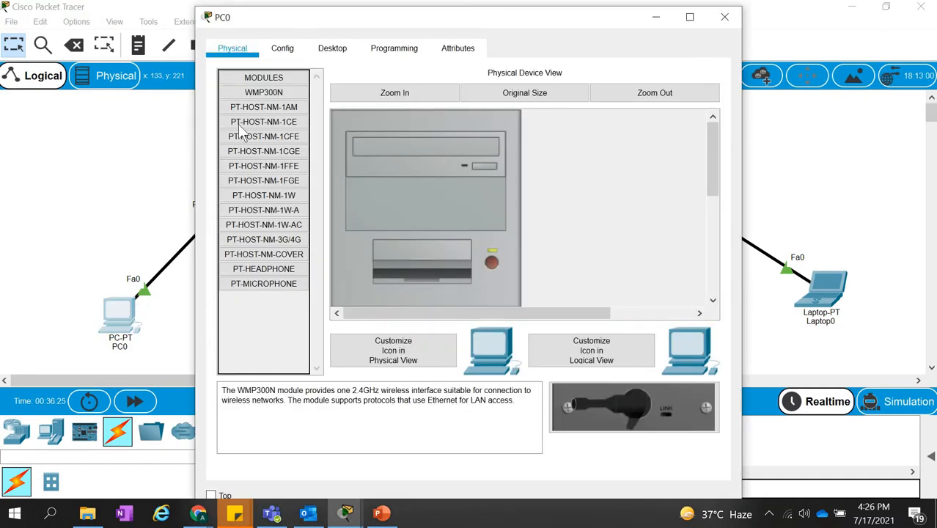
pyautogui.click(332, 47)
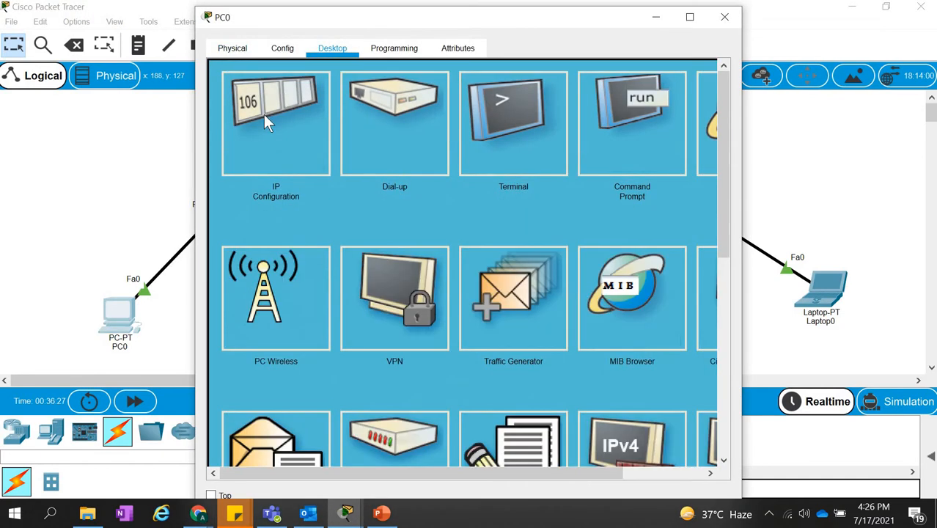
pyautogui.click(263, 114)
pyautogui.click(383, 170)
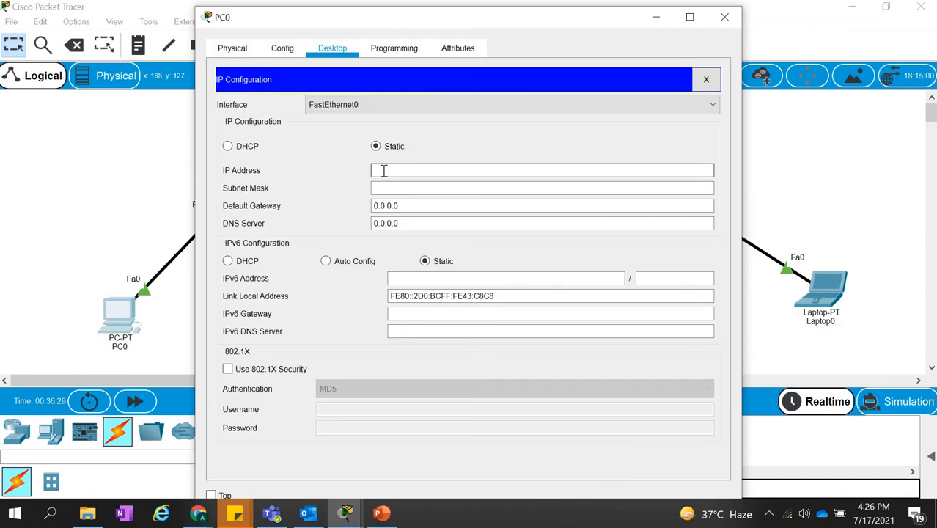
pyautogui.write('192.168')
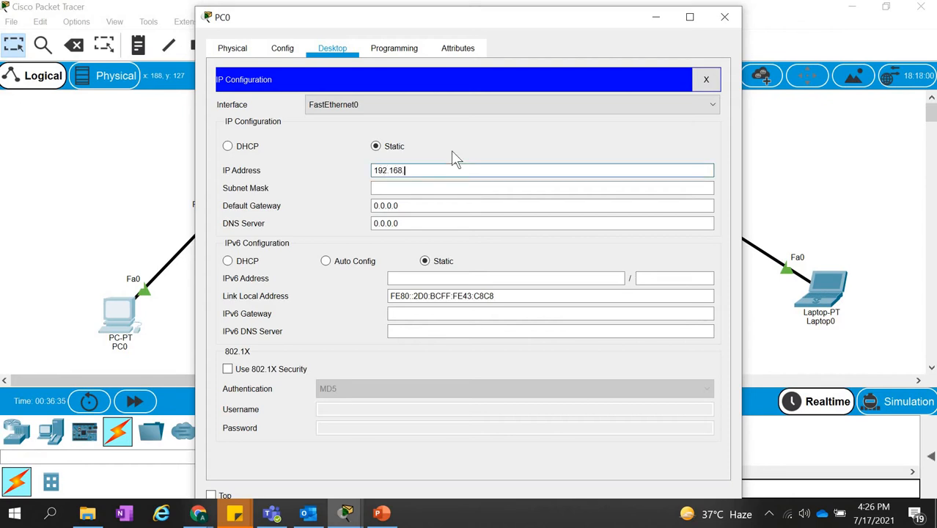
pyautogui.write('.1.1')
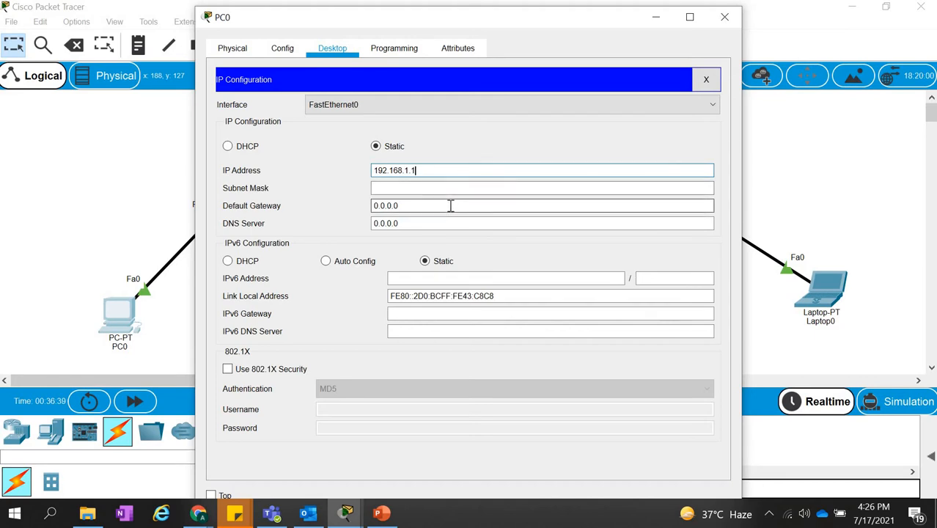
pyautogui.click(450, 206)
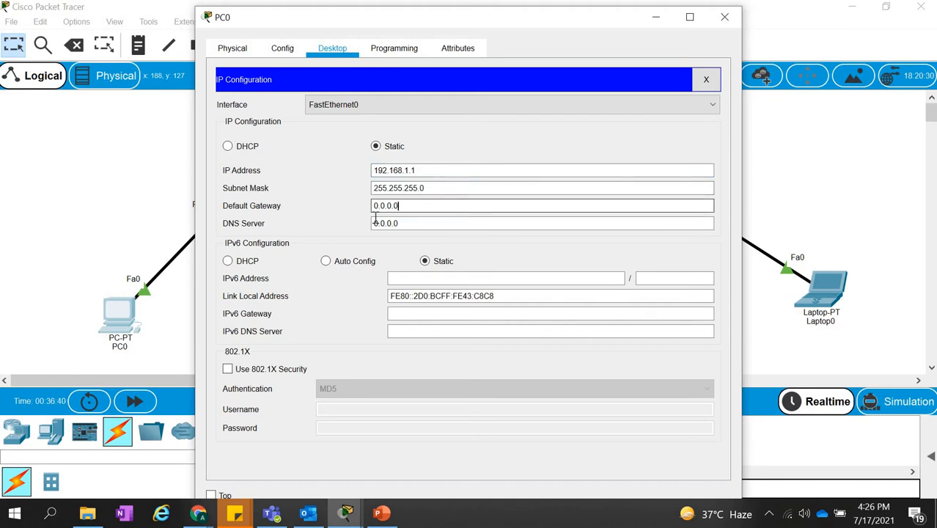
pyautogui.click(724, 17)
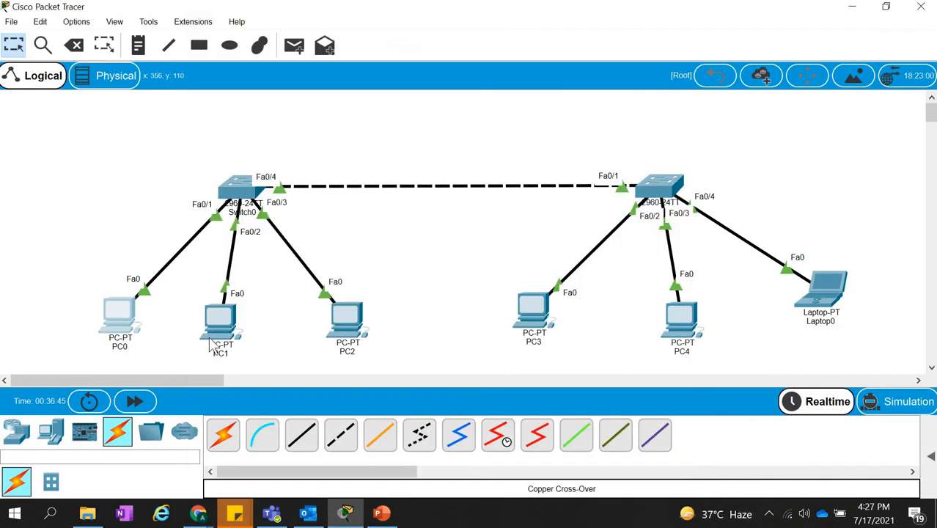
# Give PC1 the static IP address 192.168.1.2 with subnet mask 255.255.255.0 and close its configuration.
pyautogui.click(220, 319)
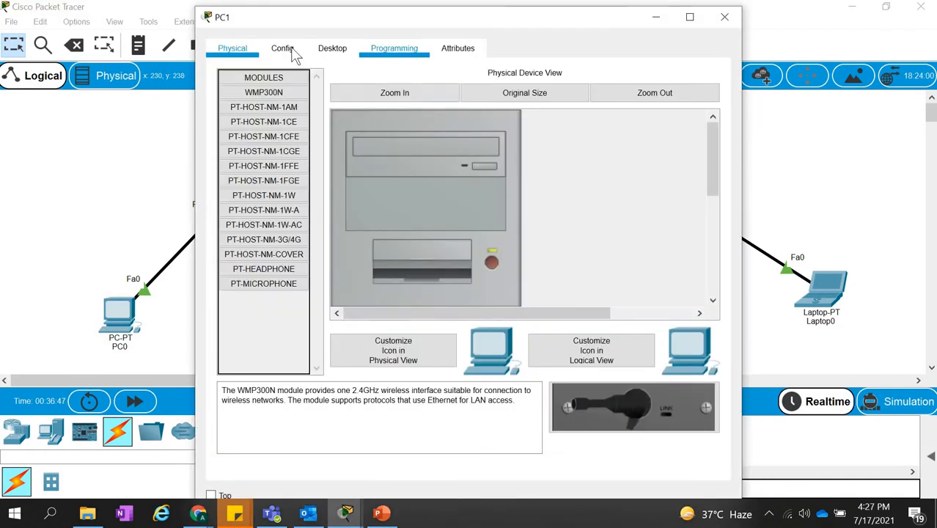
pyautogui.click(284, 48)
pyautogui.click(346, 57)
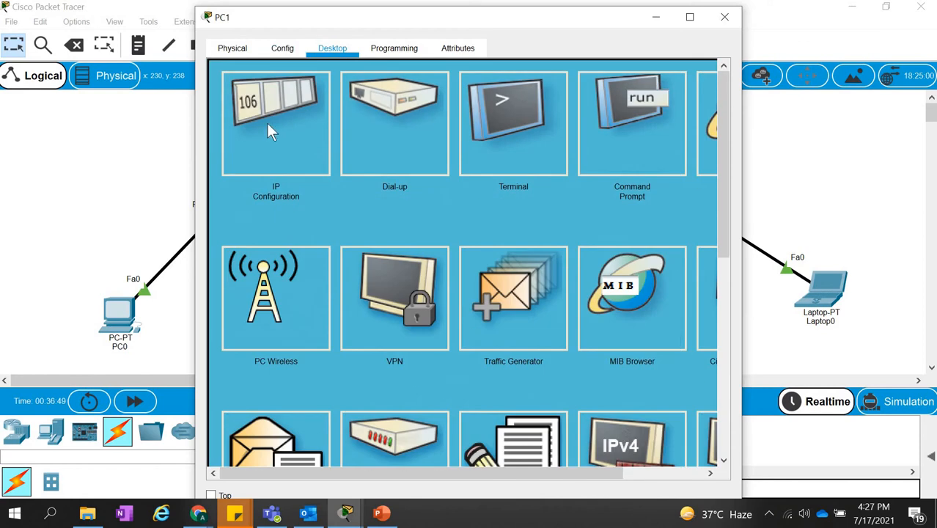
pyautogui.click(267, 122)
pyautogui.click(395, 169)
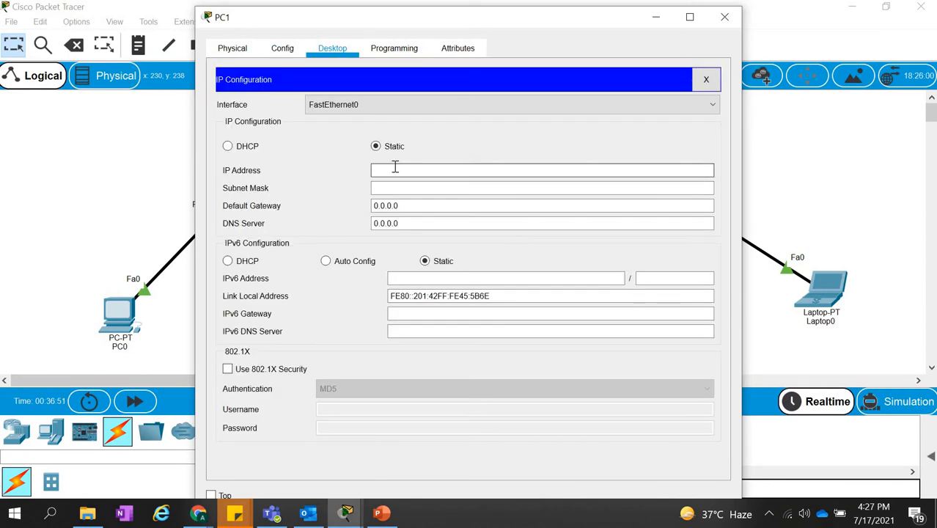
pyautogui.write('192.168.1.2.18')
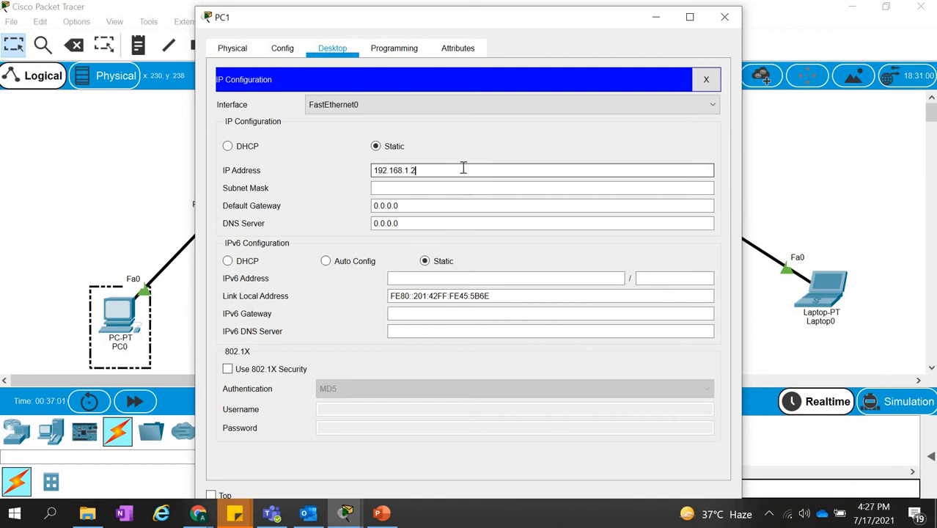
pyautogui.moveTo(418, 170); pyautogui.dragTo(364, 178)
pyautogui.click(400, 189)
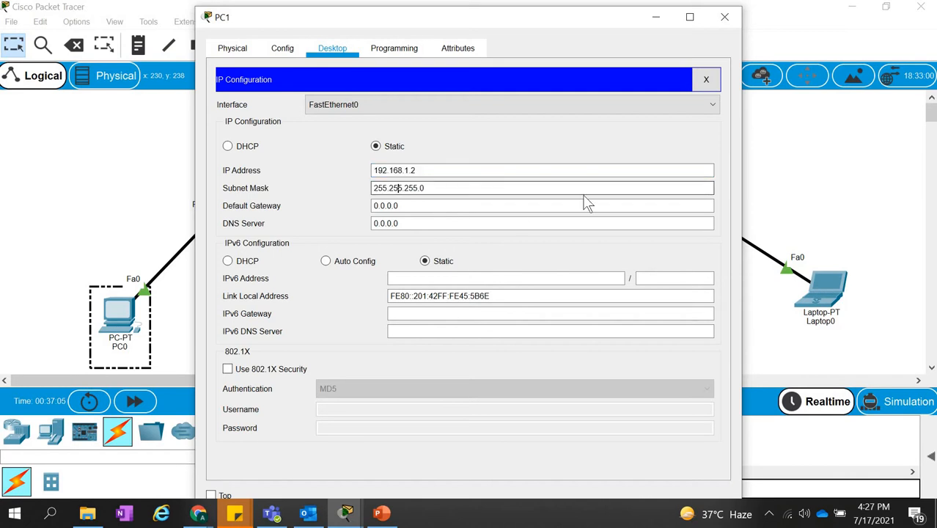
pyautogui.click(724, 16)
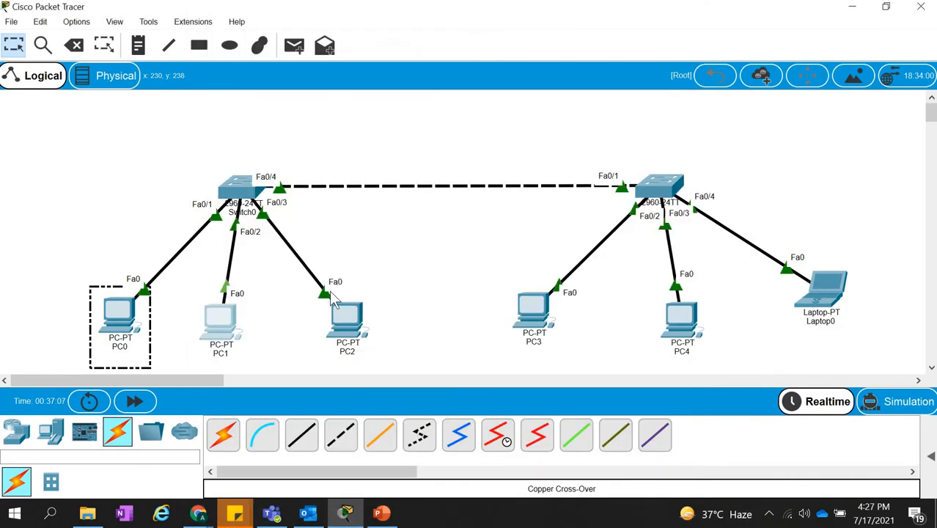
# Set PC2's static IP address to 192.168.1.3 with the default subnet mask and close its configuration.
pyautogui.click(350, 317)
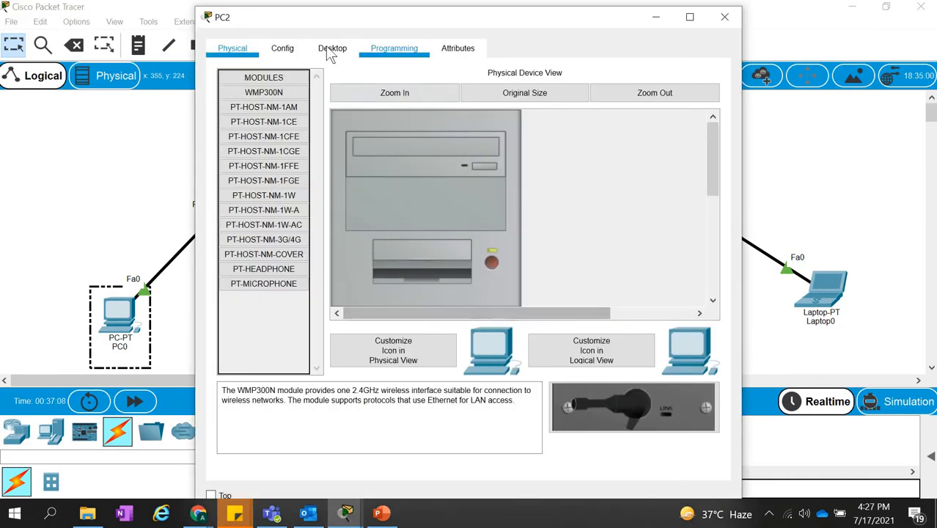
pyautogui.click(332, 48)
pyautogui.click(305, 122)
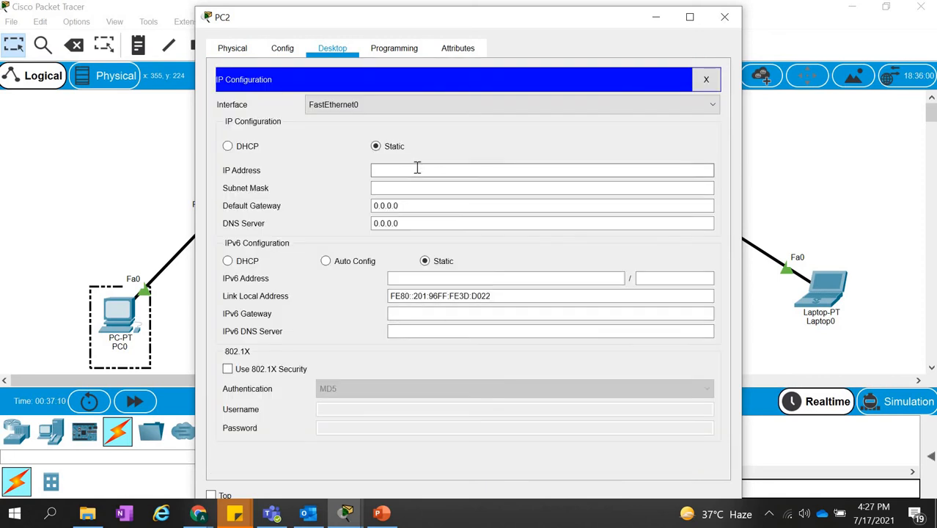
pyautogui.write('192.168.1.23')
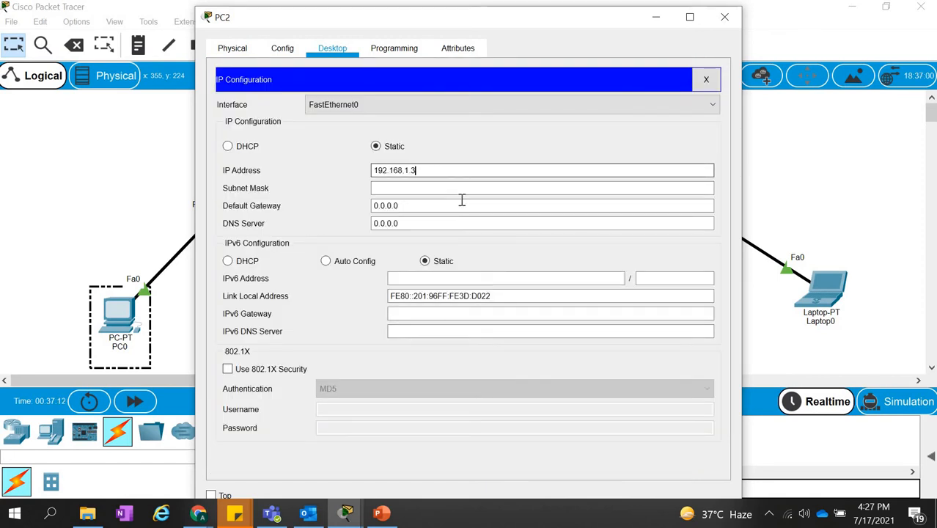
pyautogui.click(464, 205)
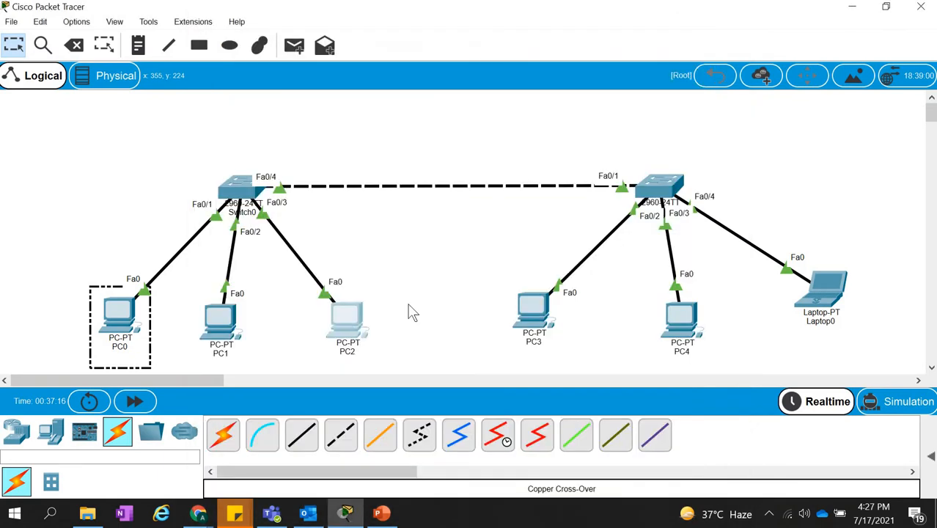
# Set PC3's static IP address to 192.168.1.4, accept the default subnet mask and close its configuration.
pyautogui.click(533, 315)
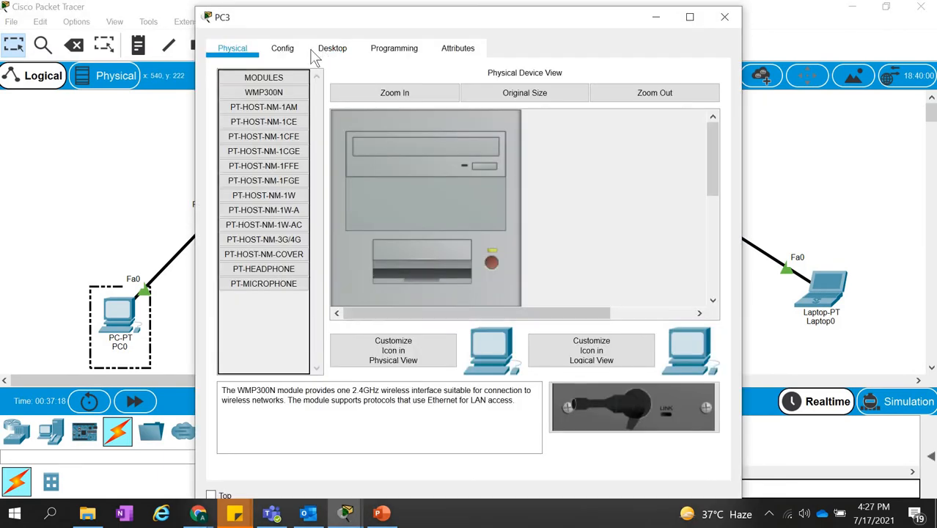
pyautogui.click(332, 48)
pyautogui.click(284, 96)
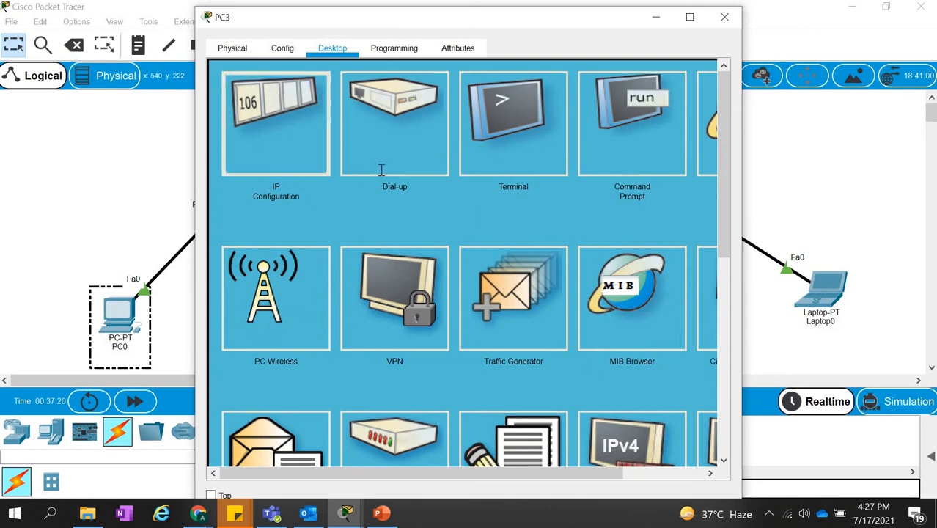
pyautogui.click(394, 170)
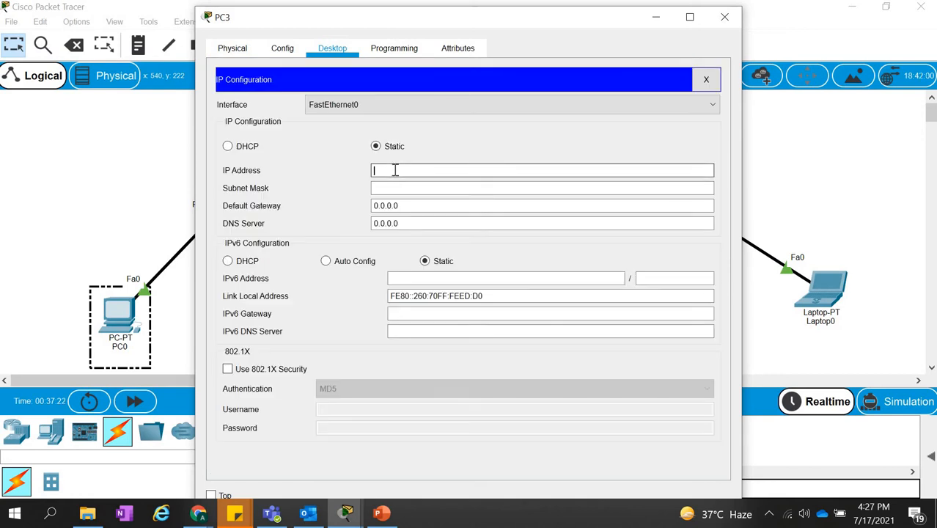
pyautogui.write('192.168.1.24')
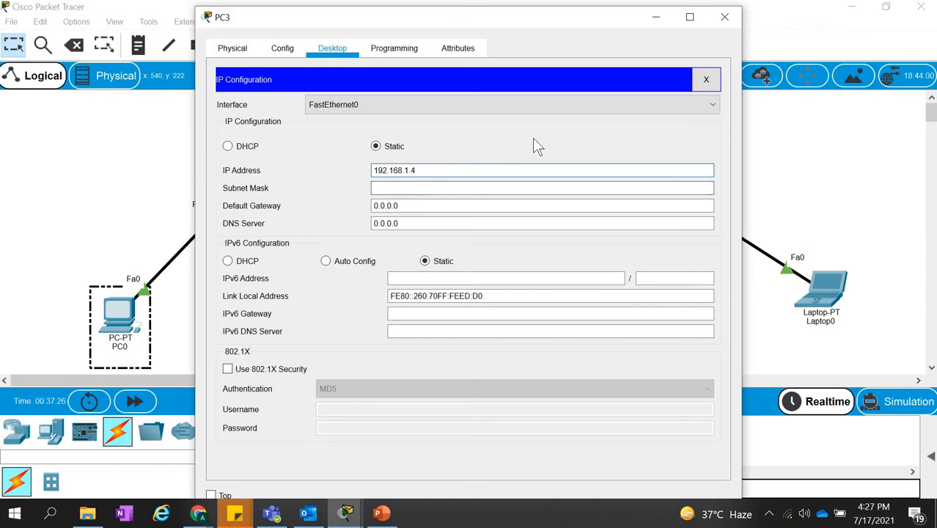
pyautogui.click(481, 189)
pyautogui.click(725, 19)
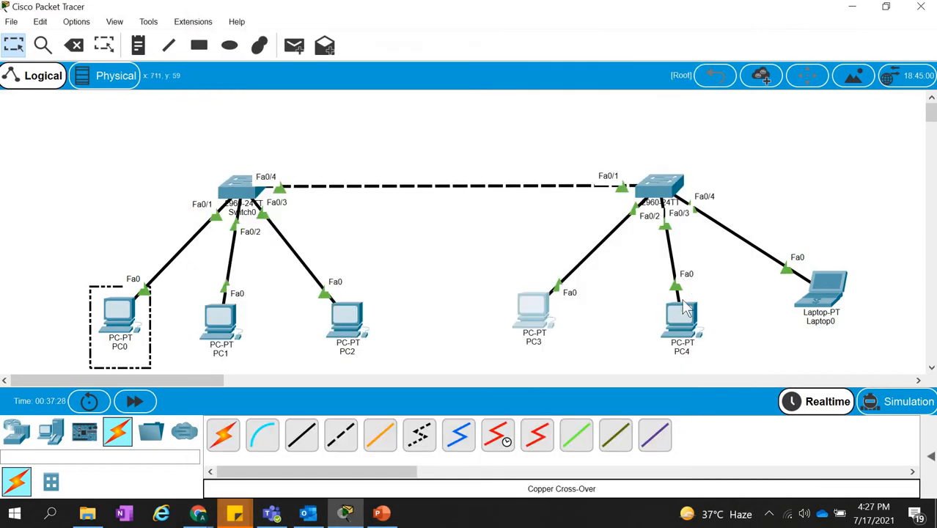
# Assign PC4 the static IP address 192.168.1.5 with subnet mask 255.255.255.0 and close its configuration.
pyautogui.click(682, 317)
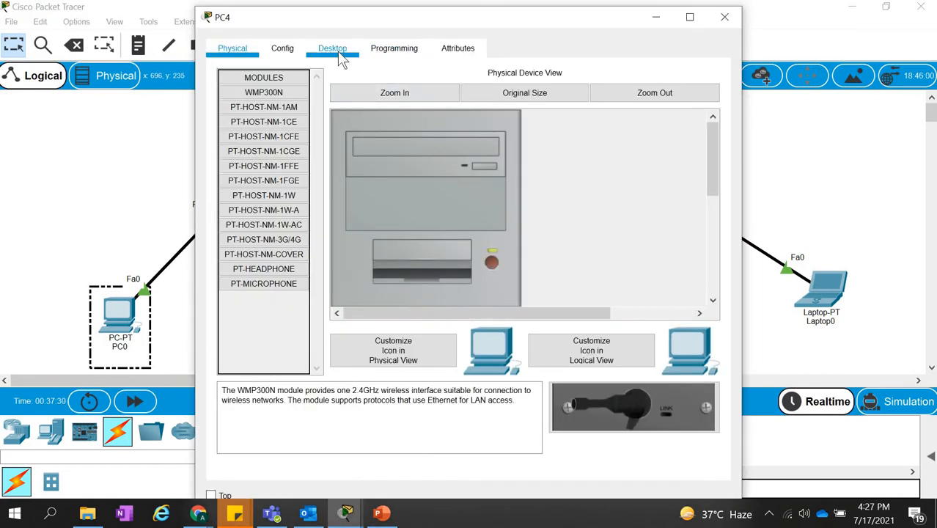
pyautogui.click(332, 49)
pyautogui.click(272, 125)
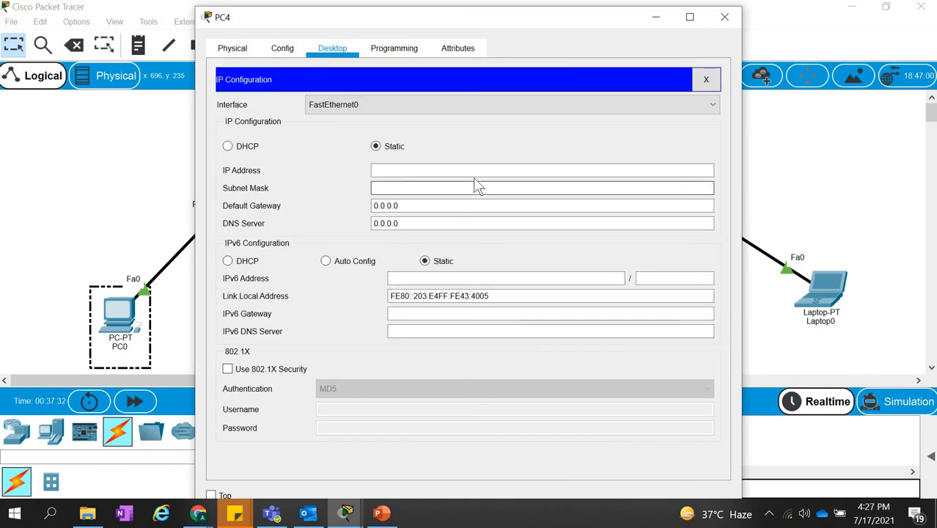
pyautogui.click(475, 173)
pyautogui.write('192.168.1.2')
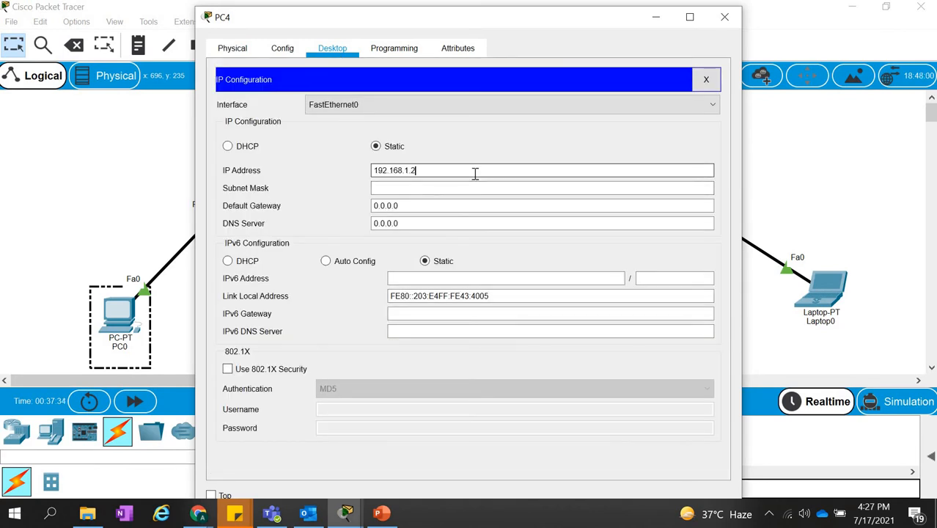
pyautogui.press('Return')
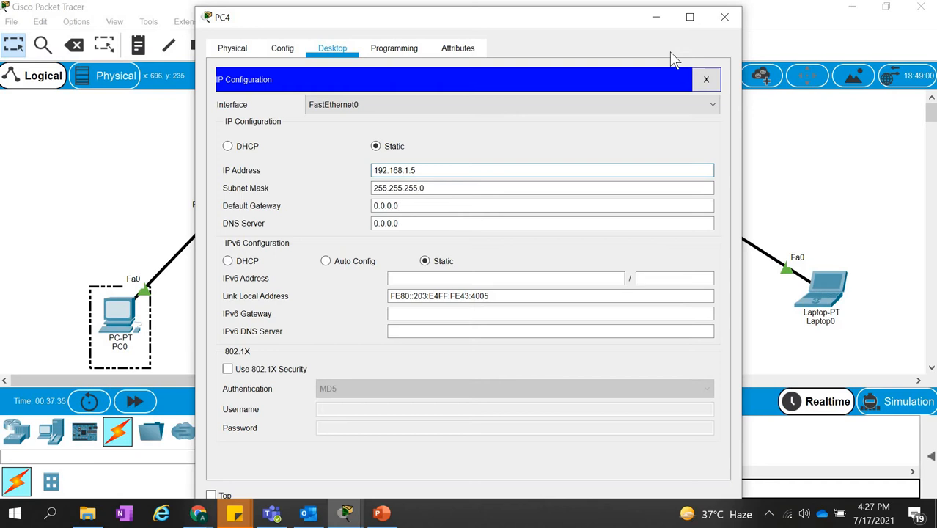
pyautogui.click(730, 18)
# Assign Laptop0 the static IP address 192.168.1.6 with the default subnet mask and close its configuration.
pyautogui.click(821, 289)
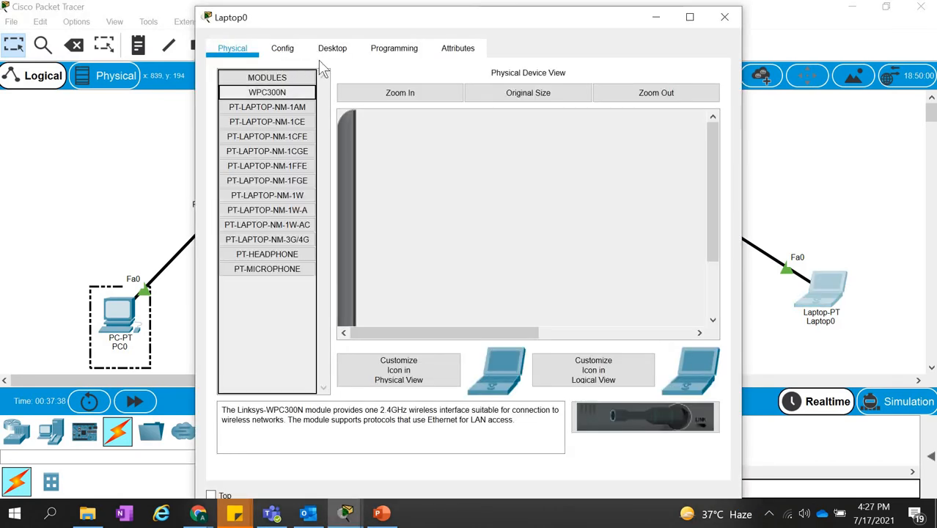
pyautogui.click(332, 48)
pyautogui.click(276, 125)
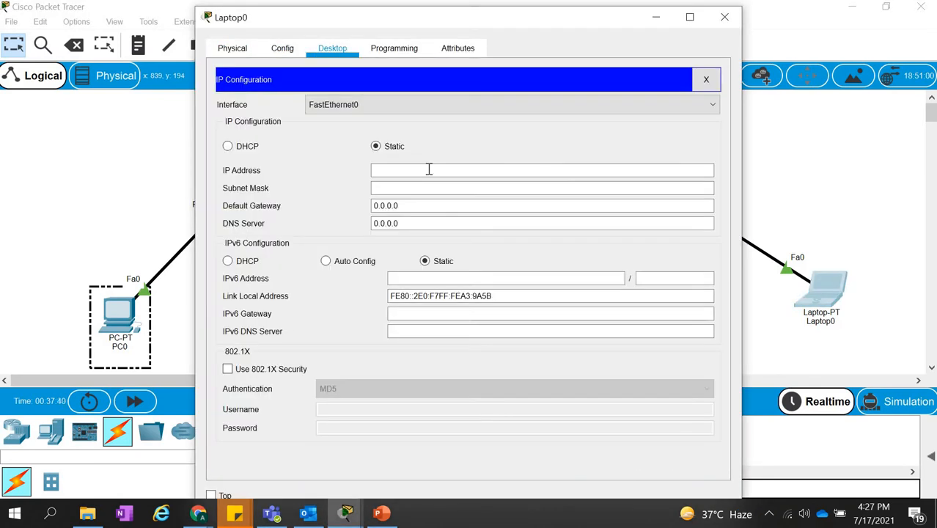
pyautogui.click(429, 170)
pyautogui.write('192.168.1.6')
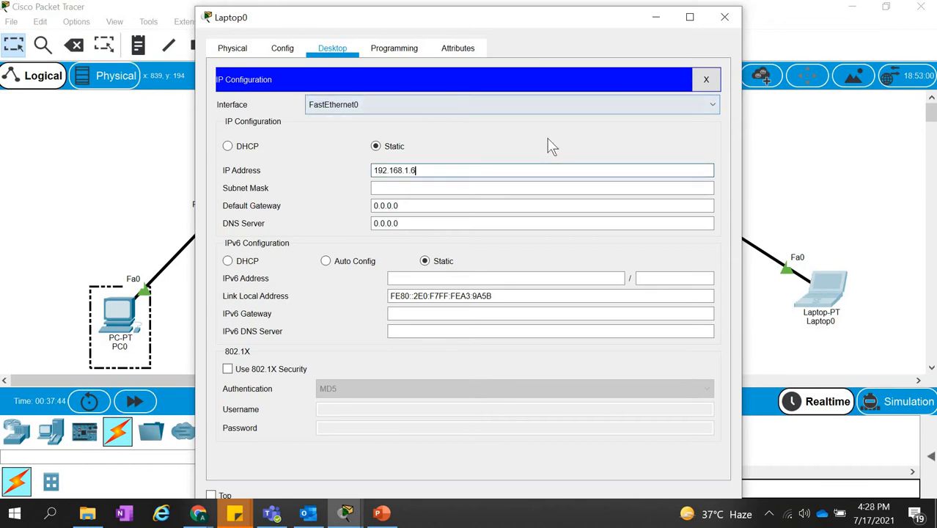
pyautogui.press('Tab')
pyautogui.click(727, 18)
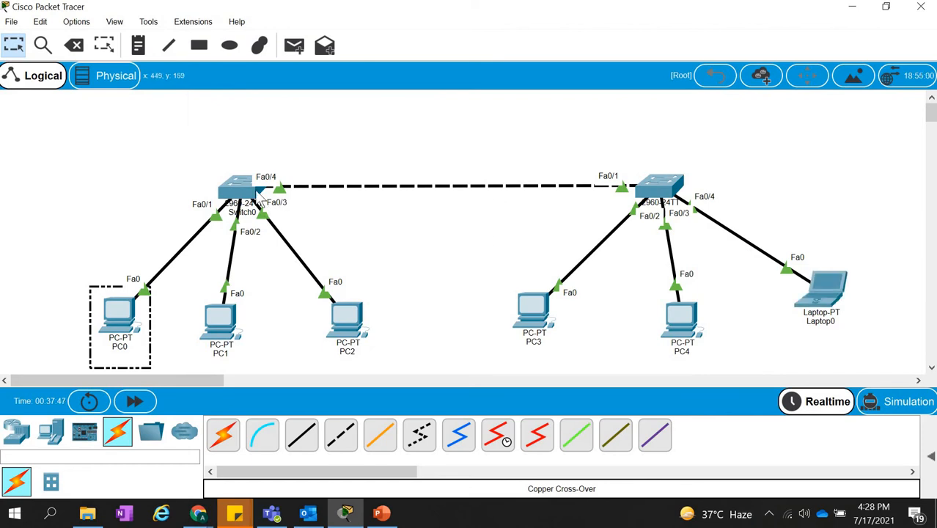
# Test connectivity from PC0 to PC1 by running ping 192.168.1.2 in PC0's command prompt.
pyautogui.moveTo(247, 189)
pyautogui.moveTo(108, 312)
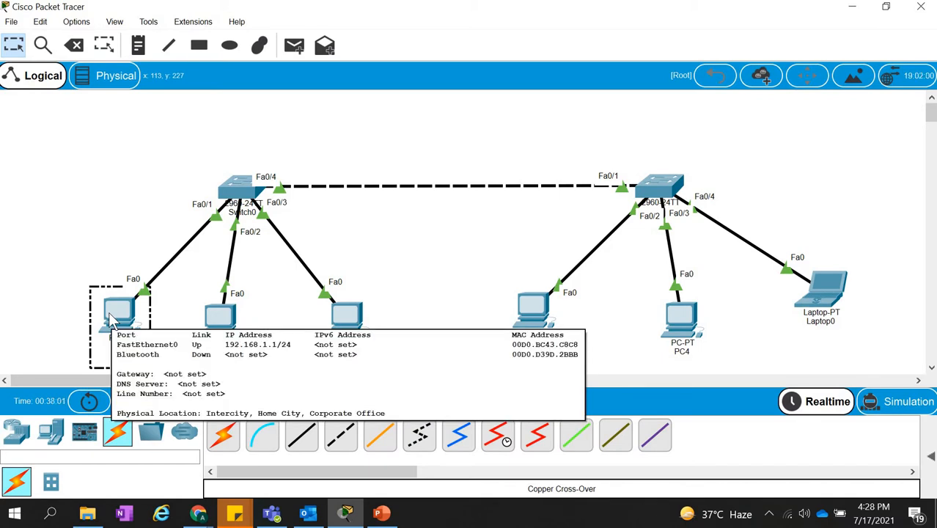
pyautogui.click(108, 312)
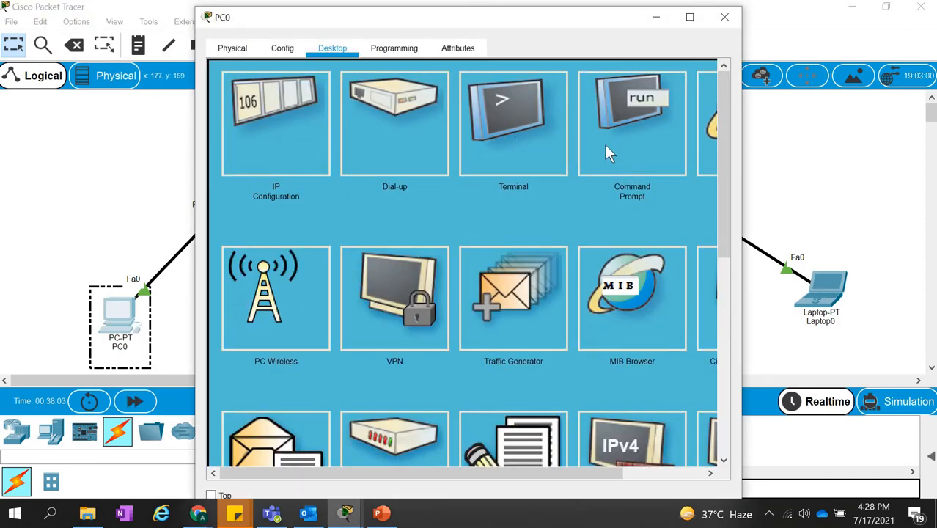
pyautogui.click(604, 144)
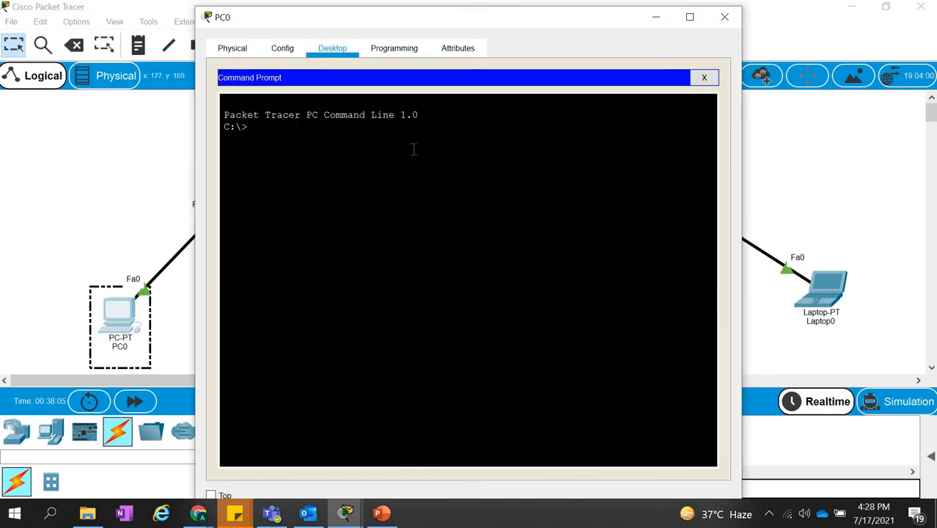
pyautogui.write('ping')
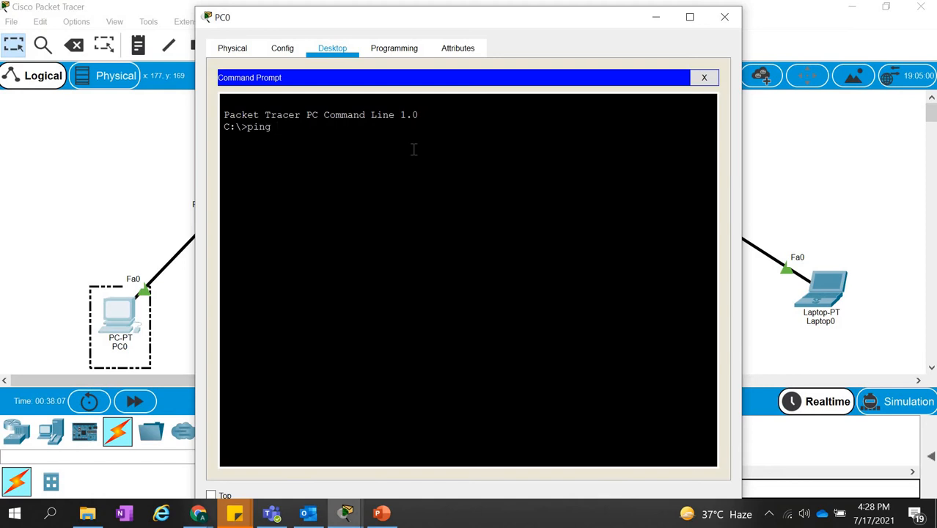
pyautogui.write(' 192.168.1.2')
pyautogui.press('Return')
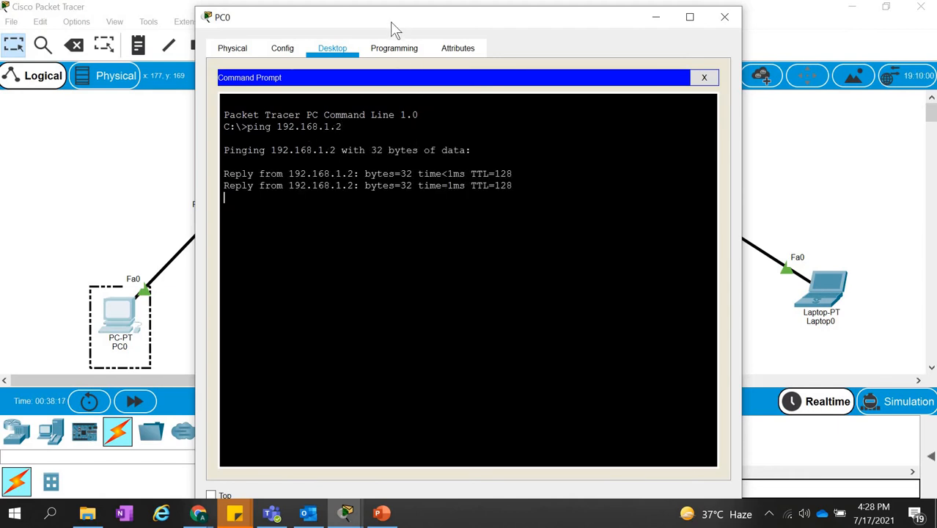
# Move PC0's window off the topology and rename Laptop0 as PC6.
pyautogui.moveTo(562, 23); pyautogui.dragTo(805, 60)
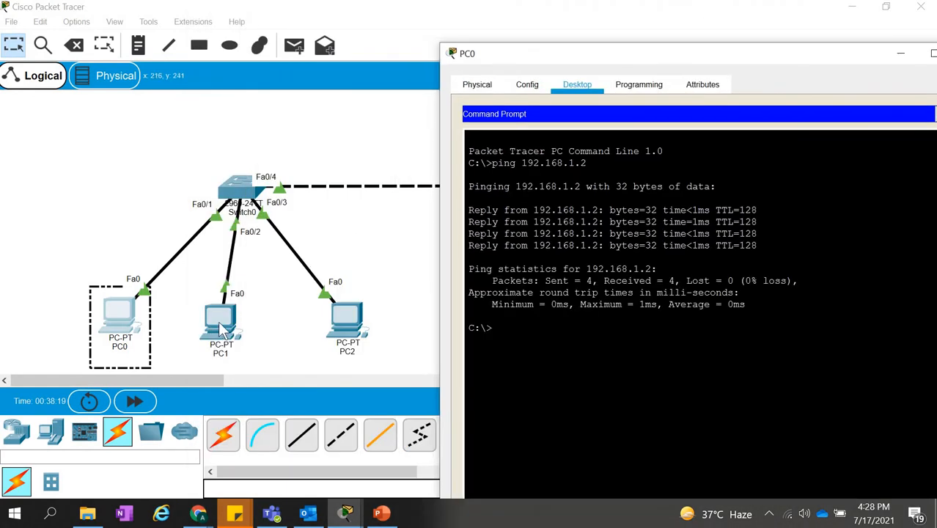
pyautogui.click(275, 341)
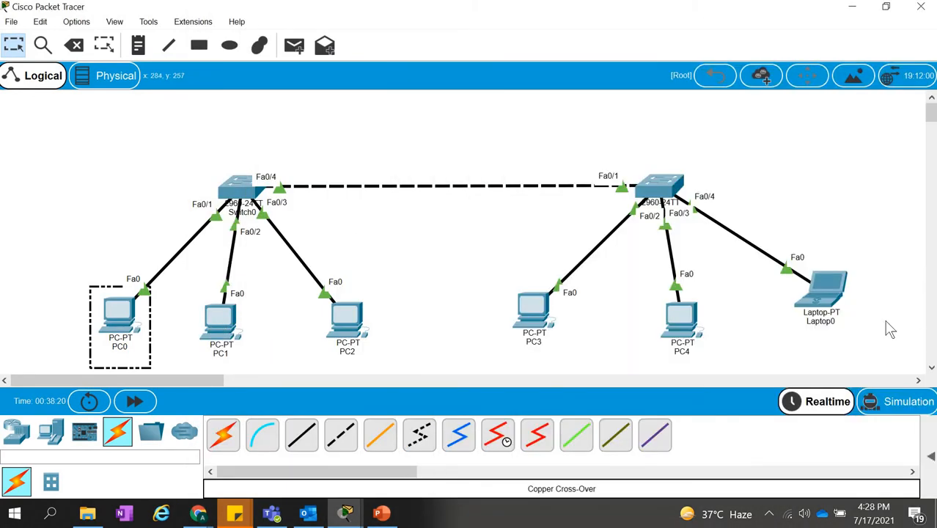
pyautogui.click(825, 322)
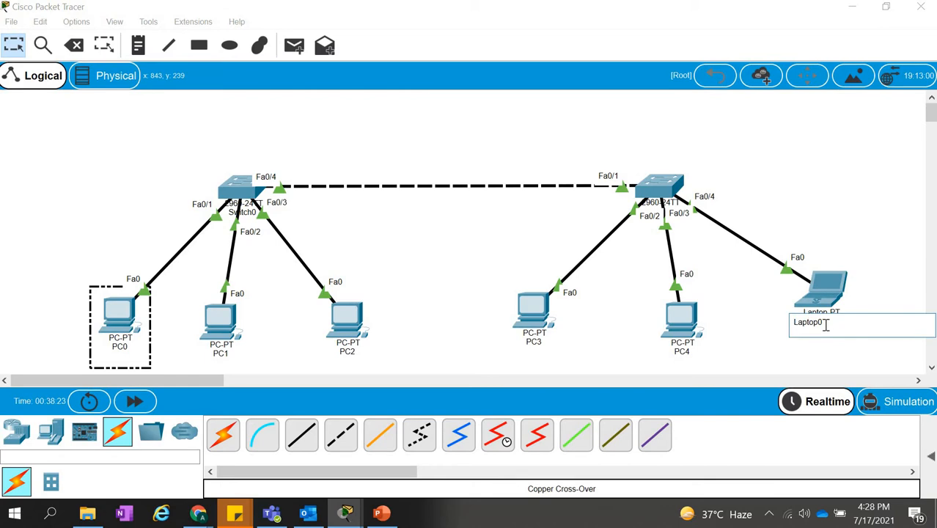
pyautogui.doubleClick(825, 325)
pyautogui.write('PV')
pyautogui.write('6')
# Rename PC4, the host on port Fa0/3 of the second switch, as PC5.
pyautogui.click(692, 353)
pyautogui.click(697, 361)
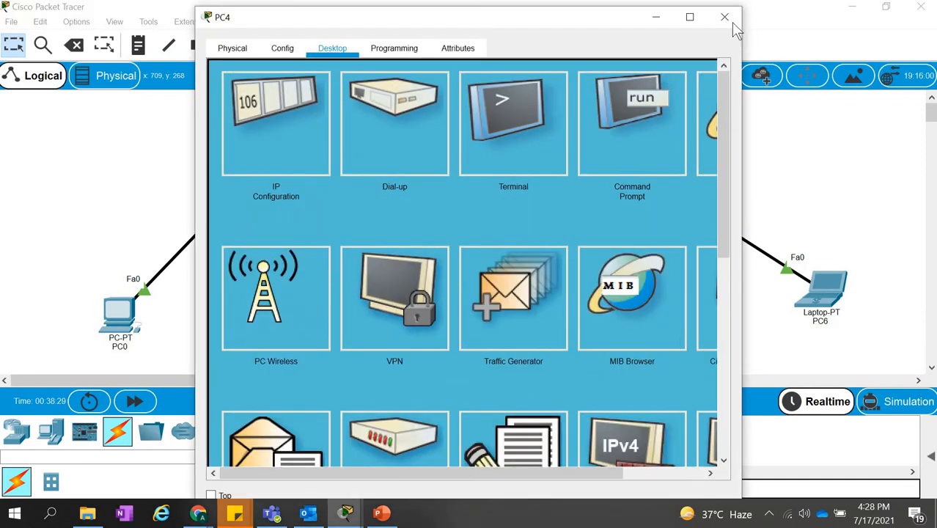
pyautogui.click(728, 16)
pyautogui.click(689, 352)
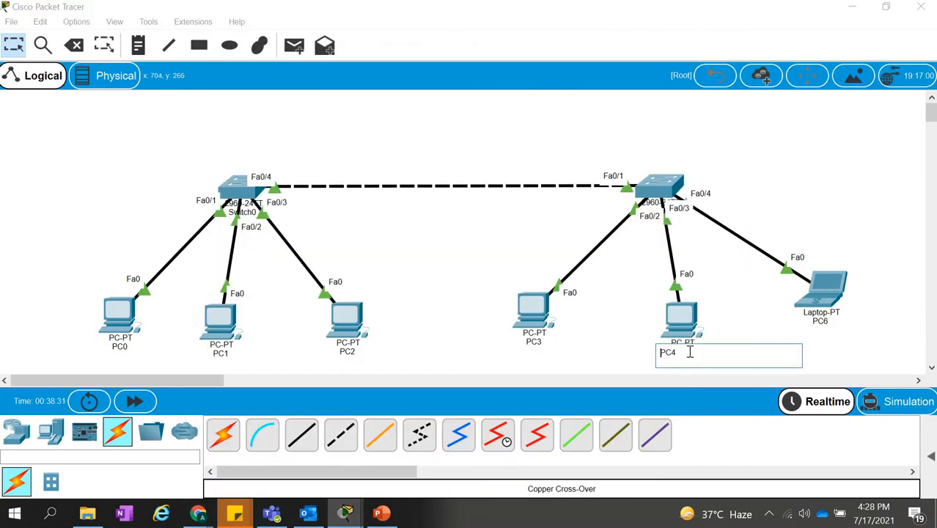
pyautogui.write('5')
# Rename PC3 on the second switch as PC4, and PC2 on Switch0 as PC3.
pyautogui.click(544, 350)
pyautogui.click(540, 344)
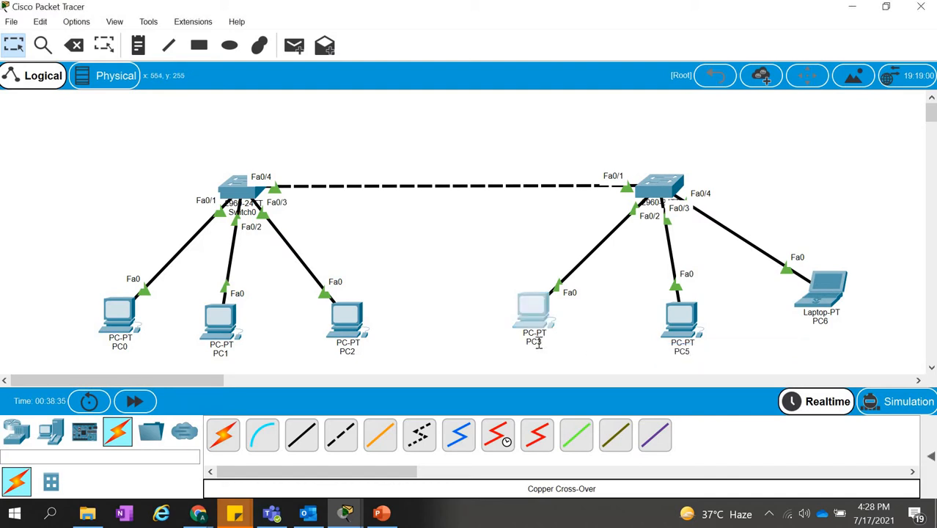
pyautogui.press('BackSpace')
pyautogui.write('4')
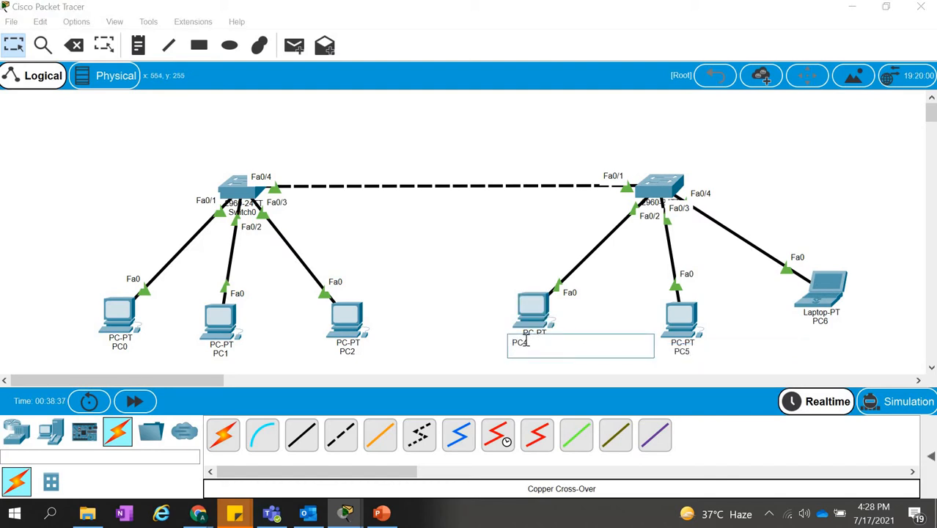
pyautogui.click(467, 324)
pyautogui.click(347, 351)
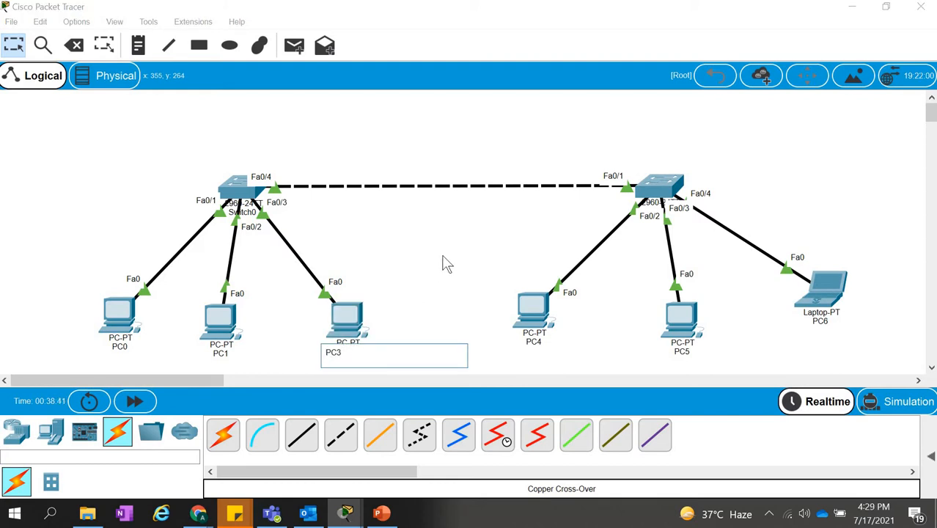
# Rename PC1, the host on port Fa0/2 of Switch0, as PC2.
pyautogui.click(232, 345)
pyautogui.click(223, 356)
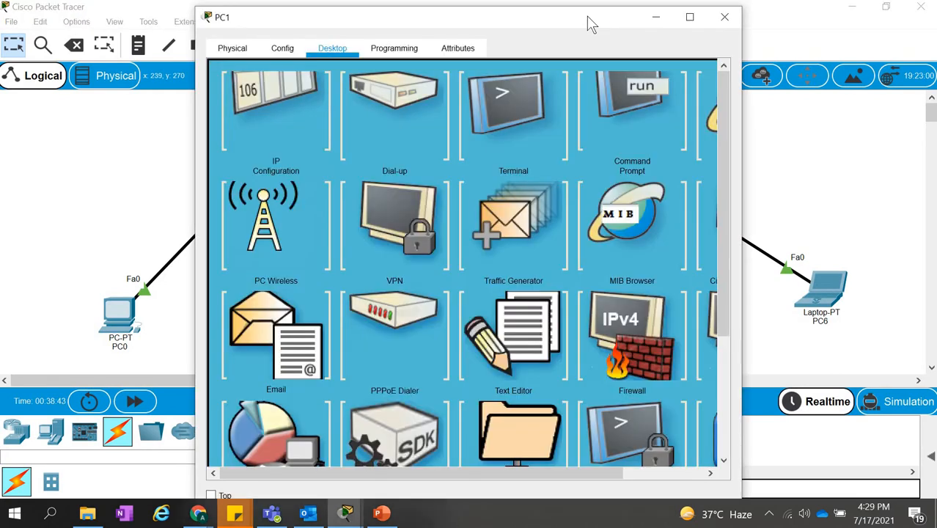
pyautogui.click(726, 18)
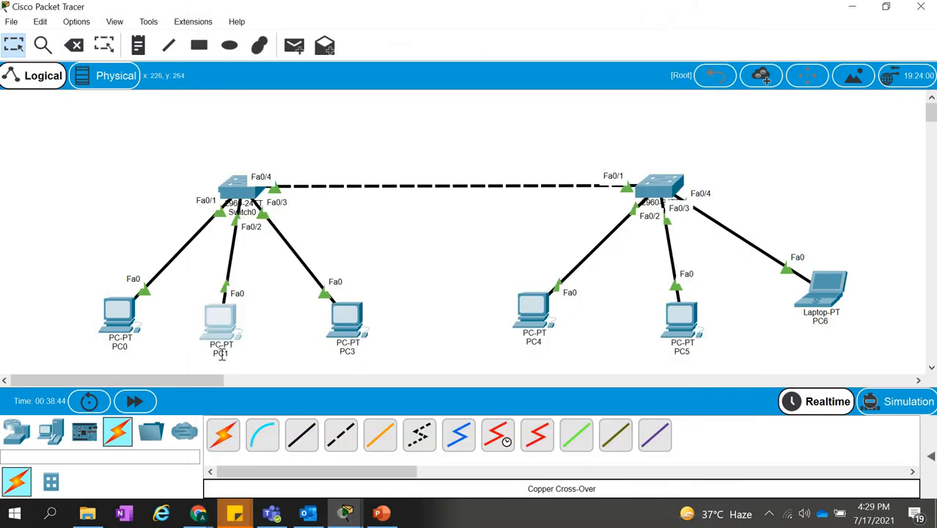
pyautogui.click(233, 355)
pyautogui.press('BackSpace')
pyautogui.write('2')
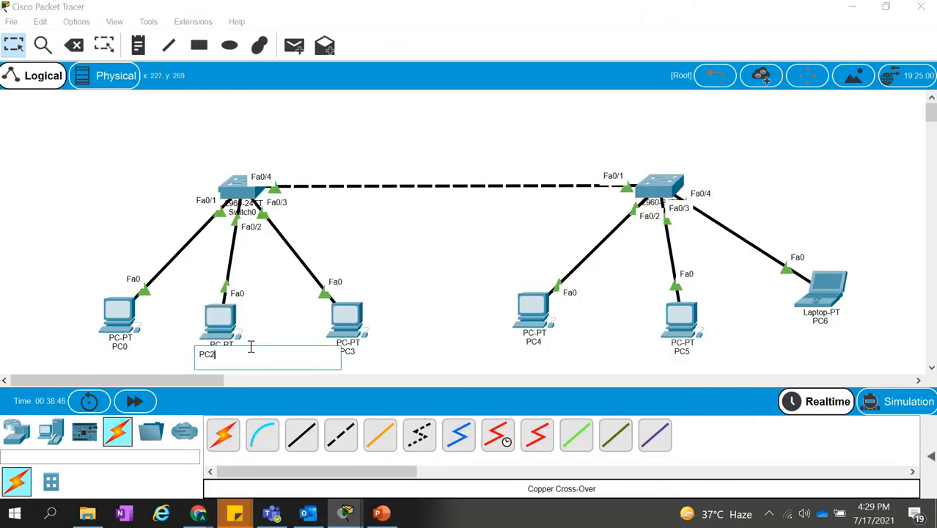
# Rename PC0, the host on port Fa0/1 of Switch0, as PC1.
pyautogui.click(84, 356)
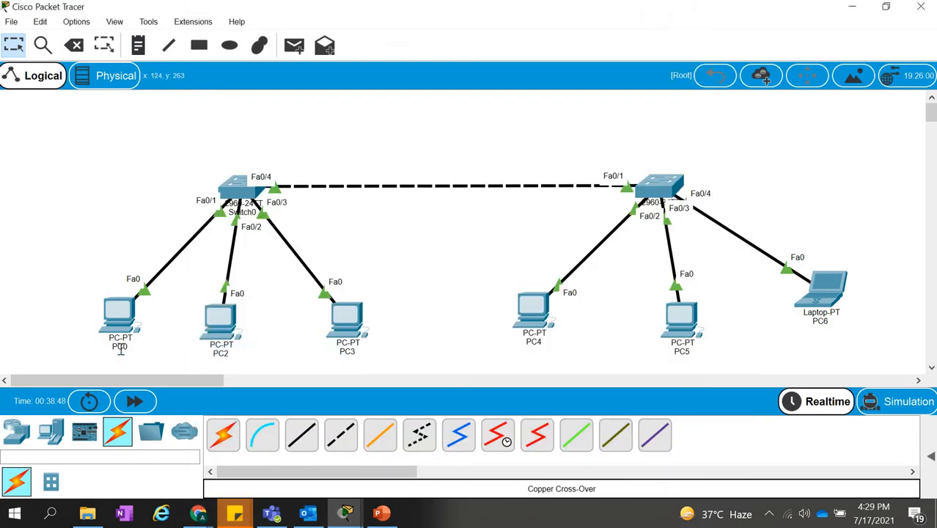
pyautogui.click(132, 350)
pyautogui.press('BackSpace')
pyautogui.write('1')
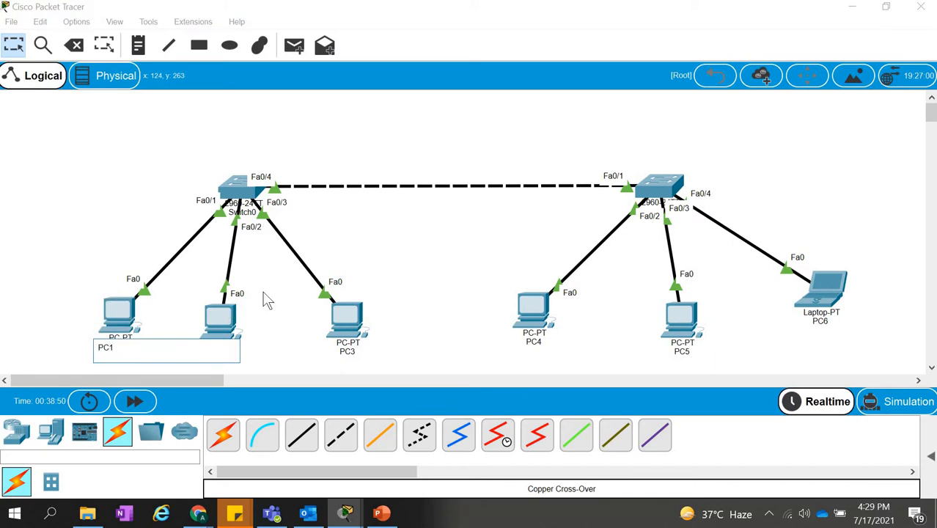
pyautogui.click(418, 255)
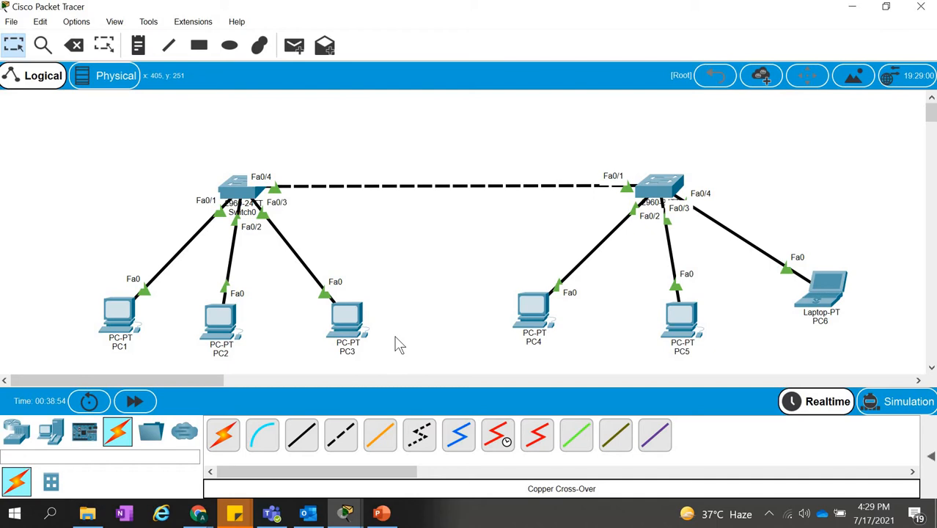
# Test connectivity from PC1 to PC6 by running ping 192.168.1.6 in PC1's command prompt, and minimize its window.
pyautogui.click(128, 328)
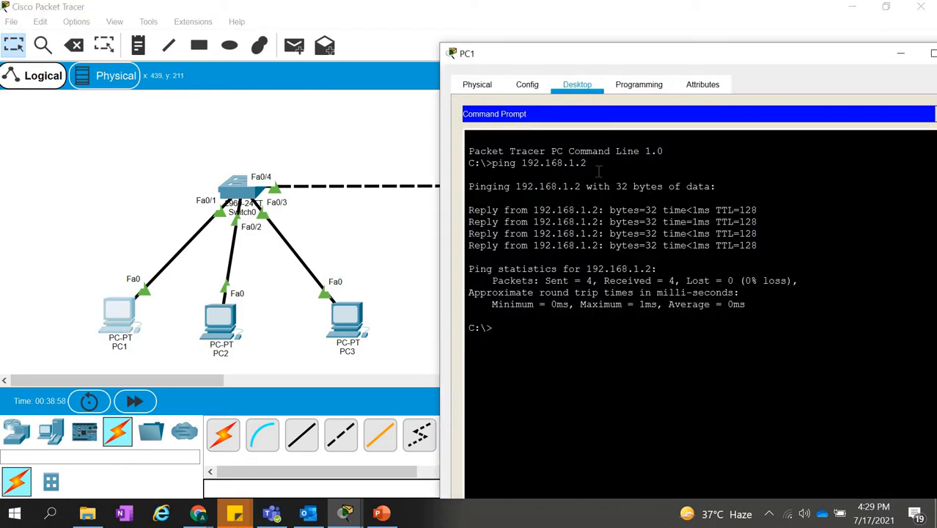
pyautogui.moveTo(587, 163); pyautogui.dragTo(492, 163)
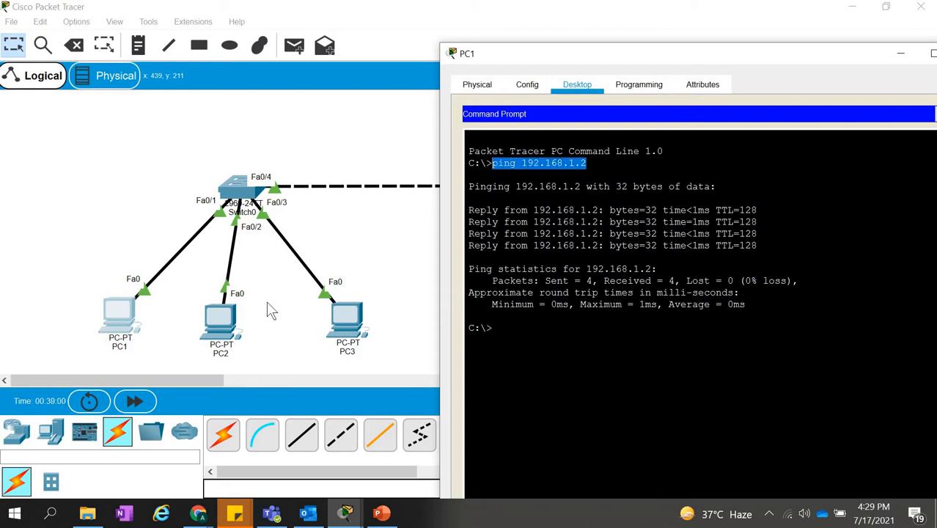
pyautogui.click(550, 328)
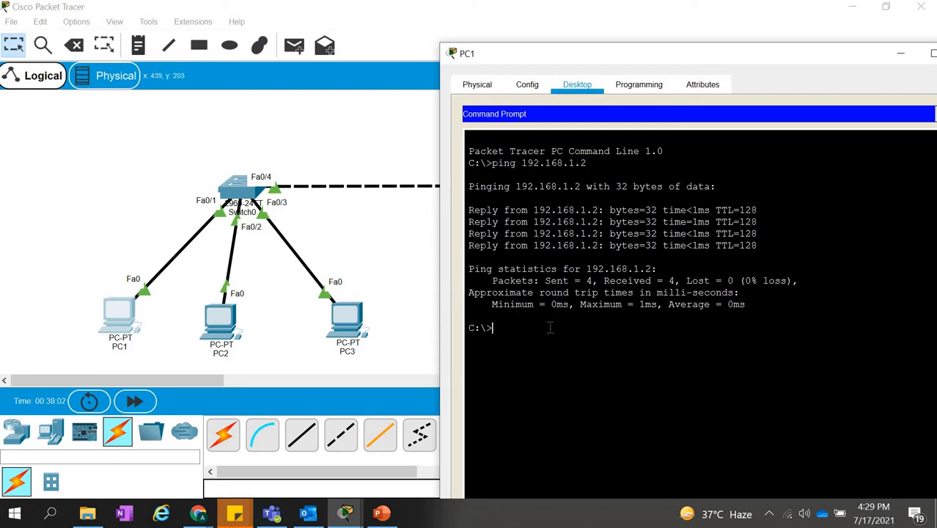
pyautogui.write('ping 192.168.1.6')
pyautogui.moveTo(726, 65); pyautogui.dragTo(367, 59)
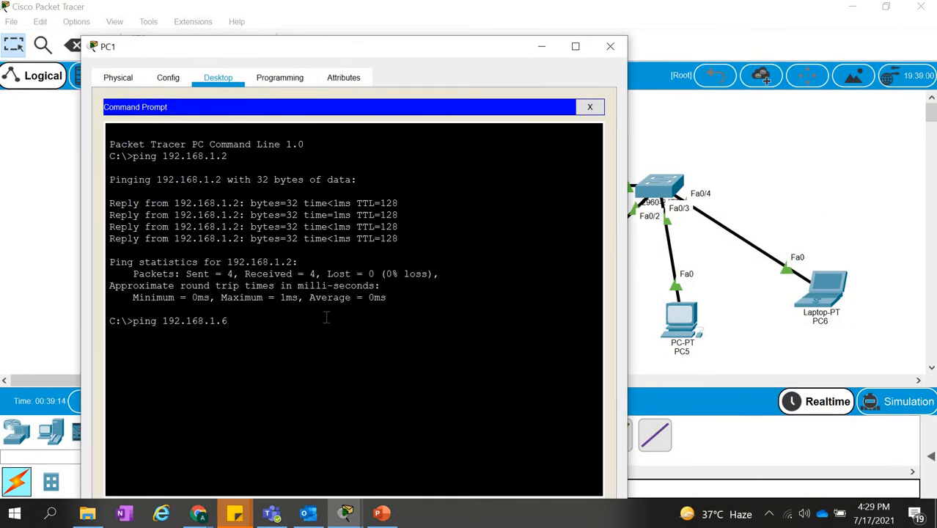
pyautogui.press('Return')
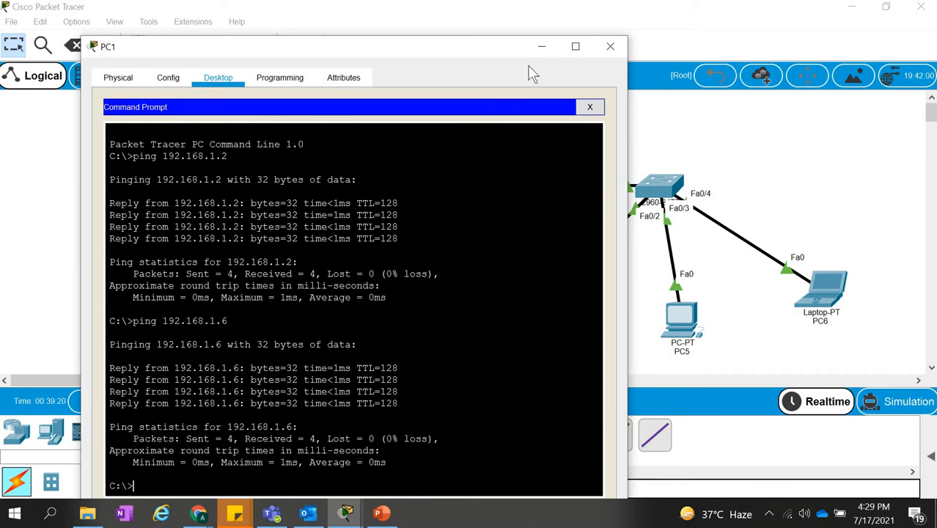
pyautogui.click(541, 47)
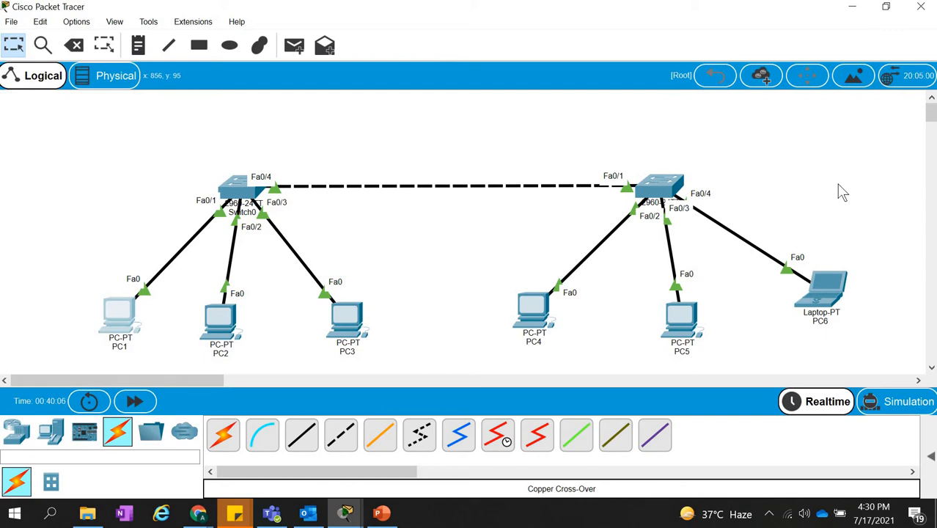
# Open Switch0's command-line interface and enter privileged mode with the en command.
pyautogui.click(237, 189)
pyautogui.click(324, 50)
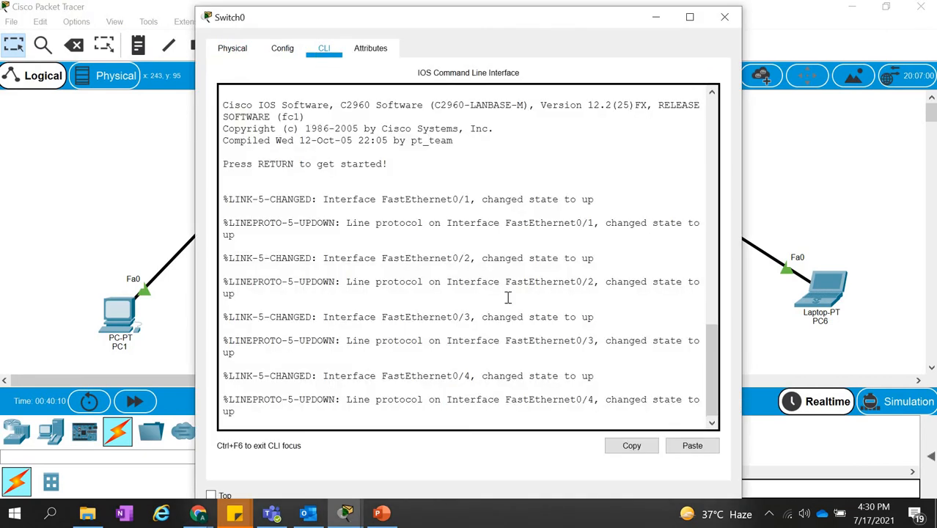
pyautogui.press('Return')
pyautogui.press('Return')
pyautogui.press('Return')
pyautogui.press('Return')
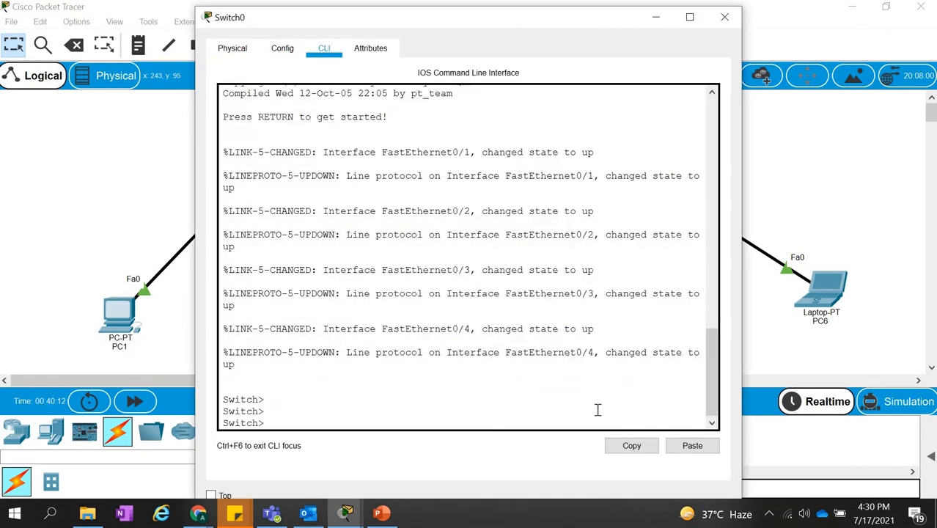
pyautogui.write('e')
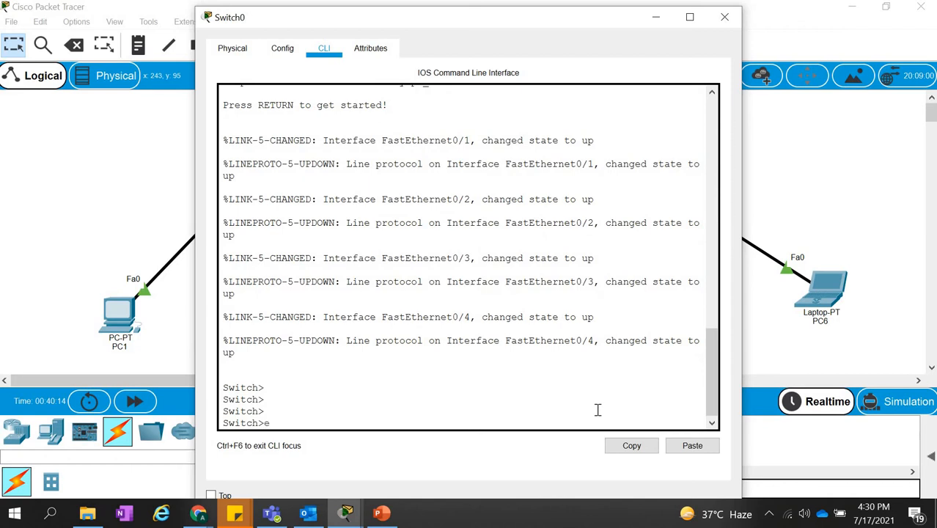
pyautogui.write('n')
pyautogui.press('Return')
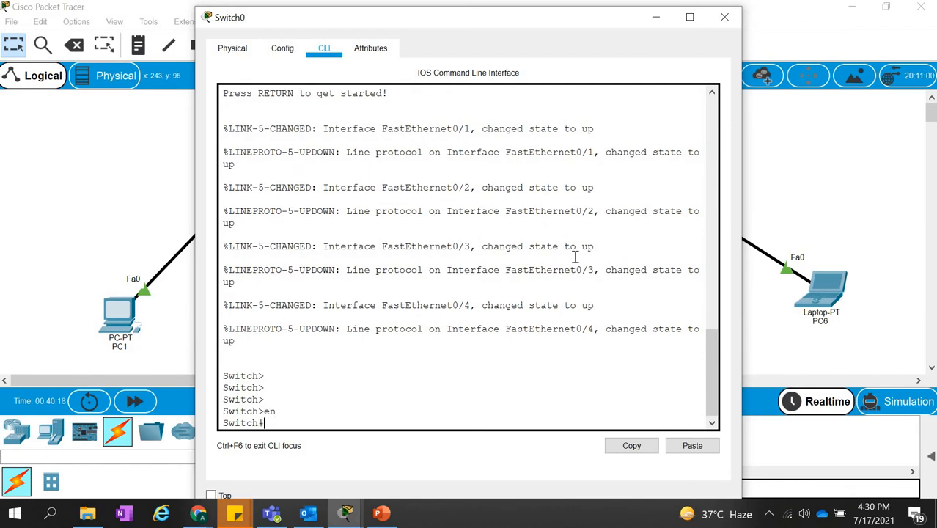
# Run sh ip int br on Switch0 and examine the status of its interfaces, especially FastEthernet0/1 to 0/4.
pyautogui.moveTo(497, 20); pyautogui.dragTo(706, 36)
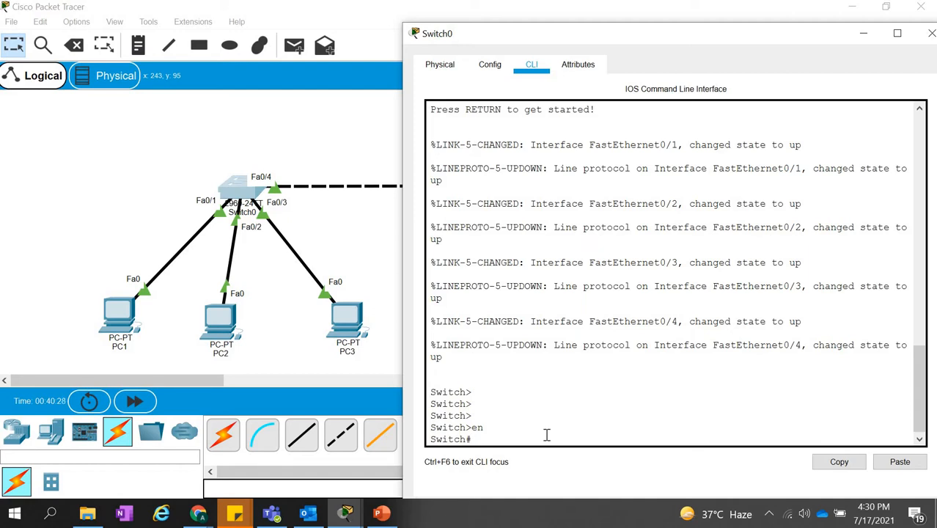
pyautogui.write('sh ip int br')
pyautogui.press('Return')
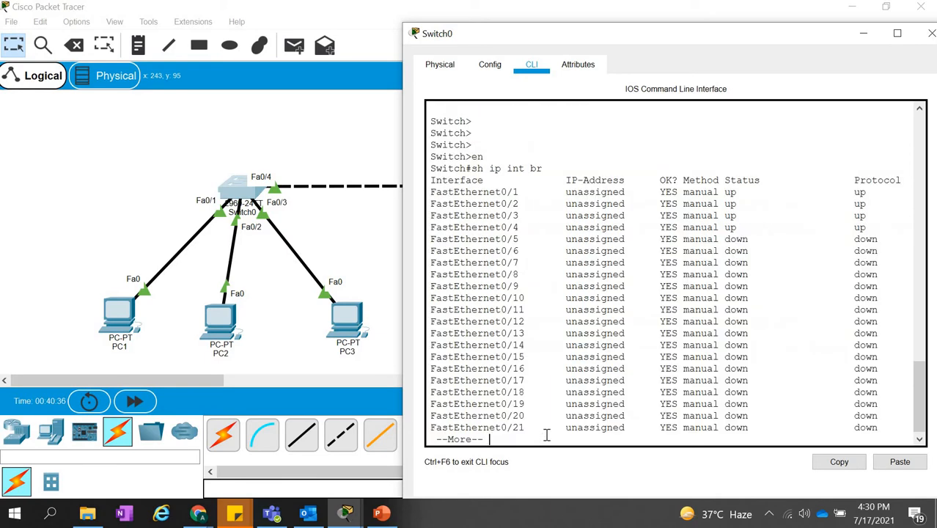
pyautogui.press('space')
pyautogui.scroll(3, 657, 244)
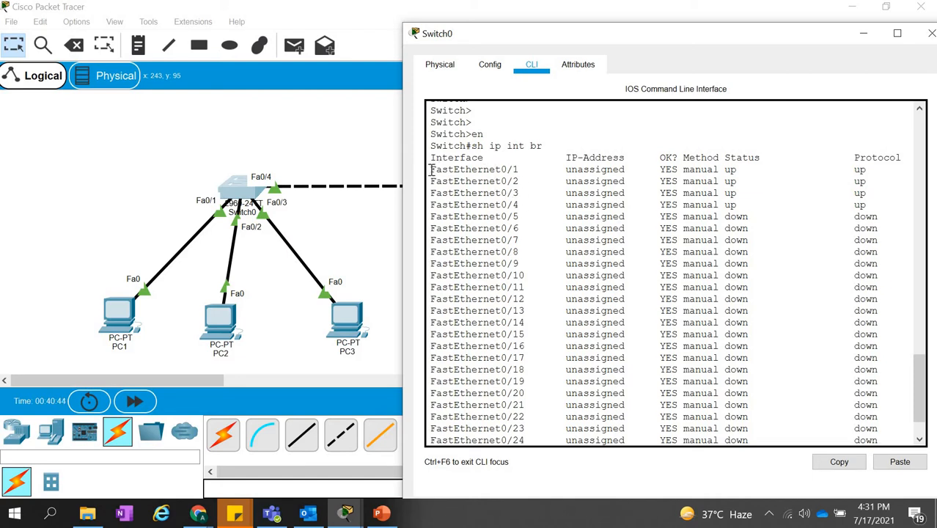
pyautogui.moveTo(431, 170); pyautogui.dragTo(878, 206)
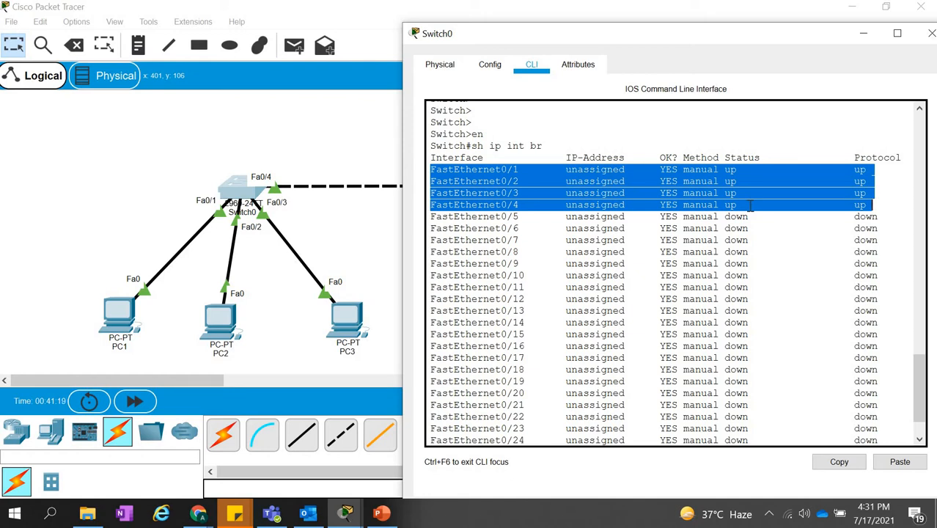
pyautogui.scroll(-2, 599, 328)
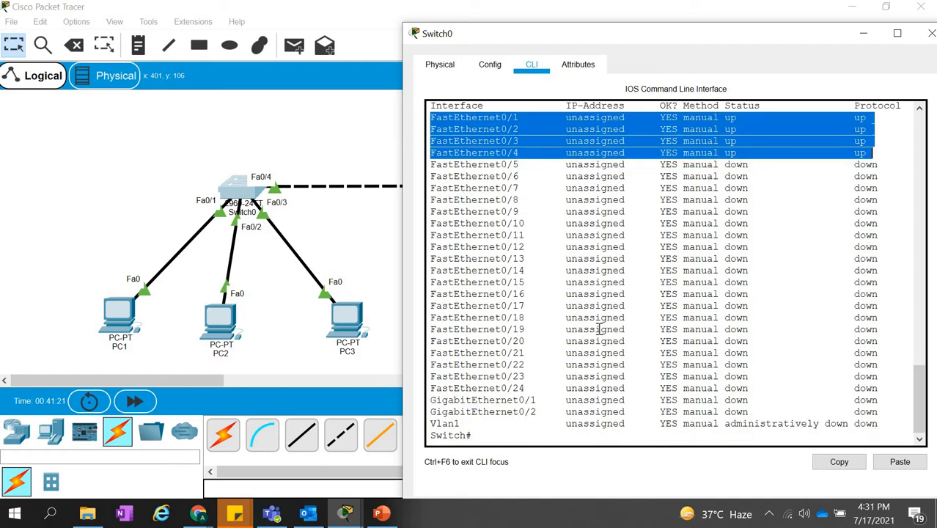
pyautogui.click(502, 435)
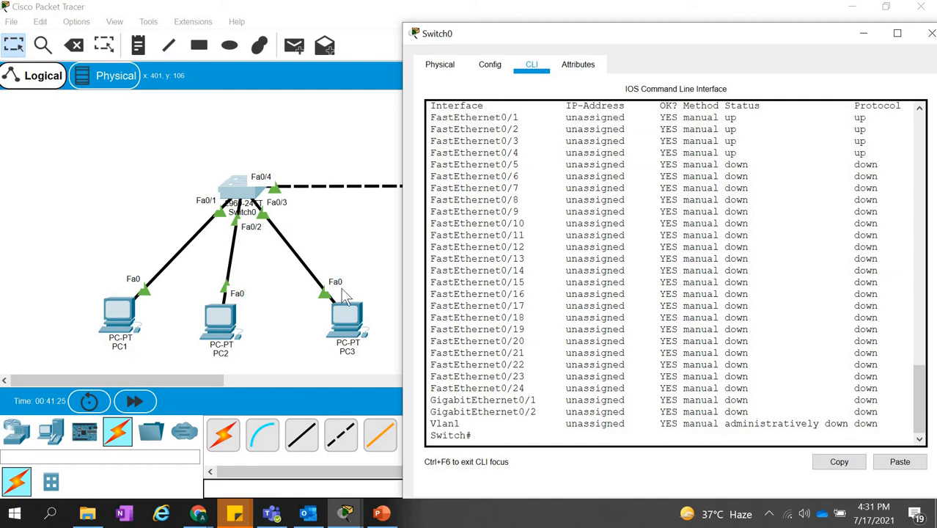
pyautogui.click(346, 229)
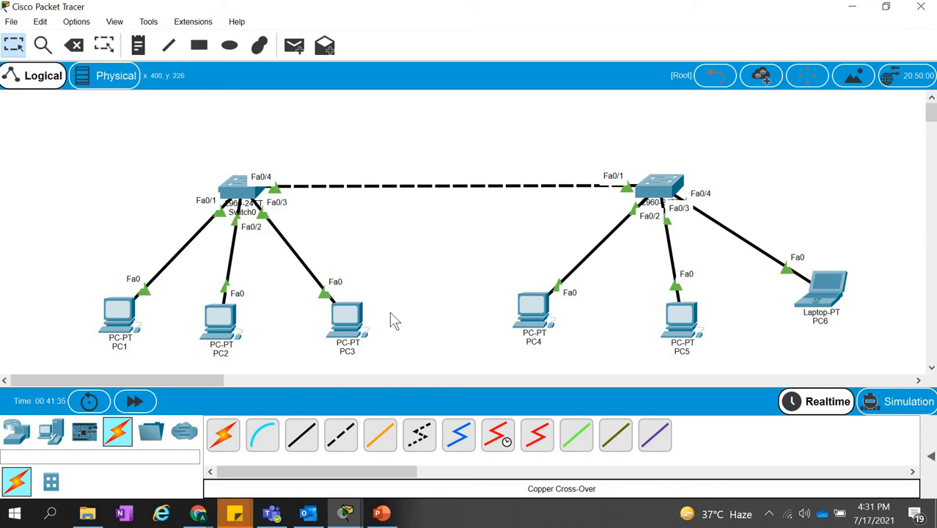
# Run sh vlan on Switch0 and examine its default VLAN entries, including VLANs 1002 to 1005.
pyautogui.click(242, 189)
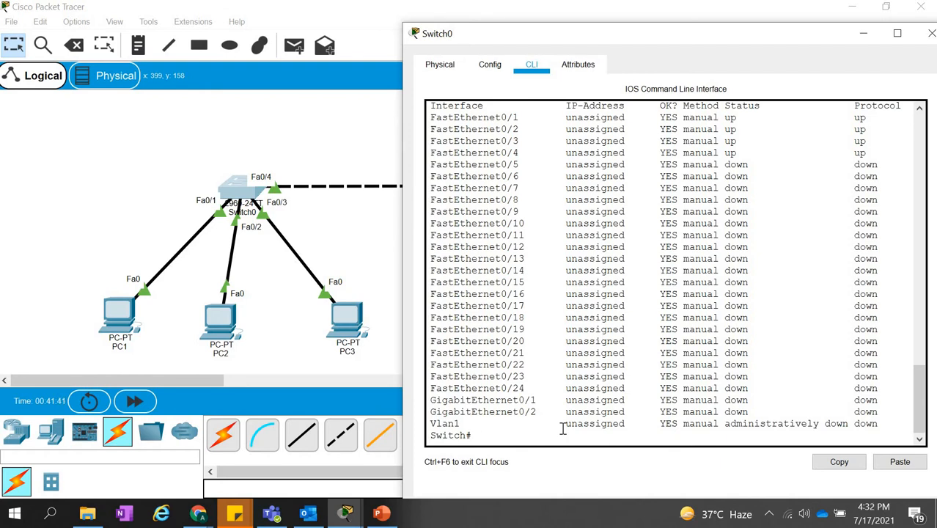
pyautogui.write('sh vlan')
pyautogui.press('Return')
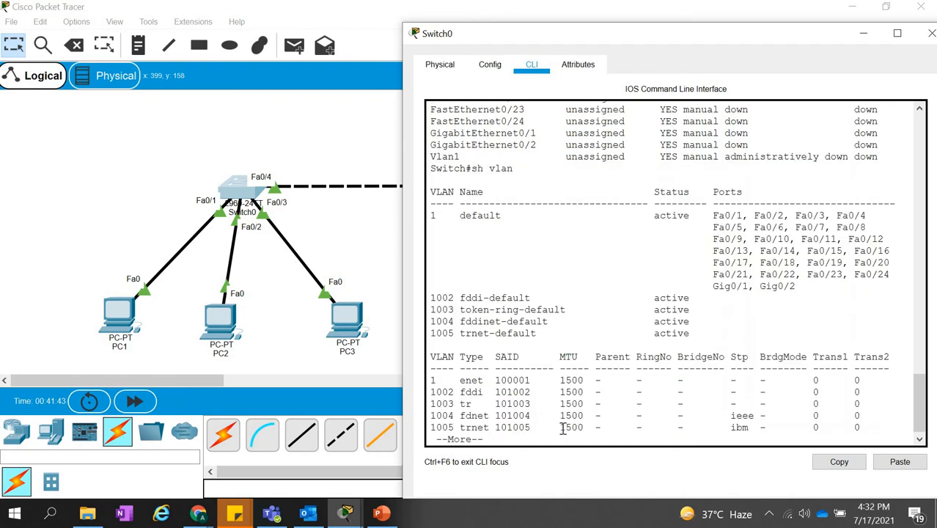
pyautogui.press('space')
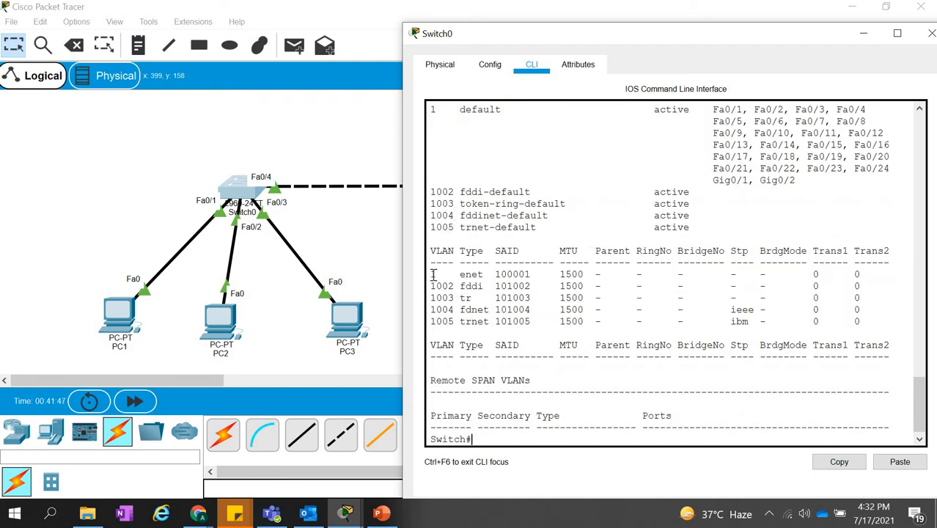
pyautogui.moveTo(490, 277); pyautogui.dragTo(863, 286)
pyautogui.click(486, 322)
pyautogui.moveTo(433, 287); pyautogui.dragTo(454, 287)
pyautogui.click(465, 280)
pyautogui.moveTo(457, 286); pyautogui.dragTo(458, 326)
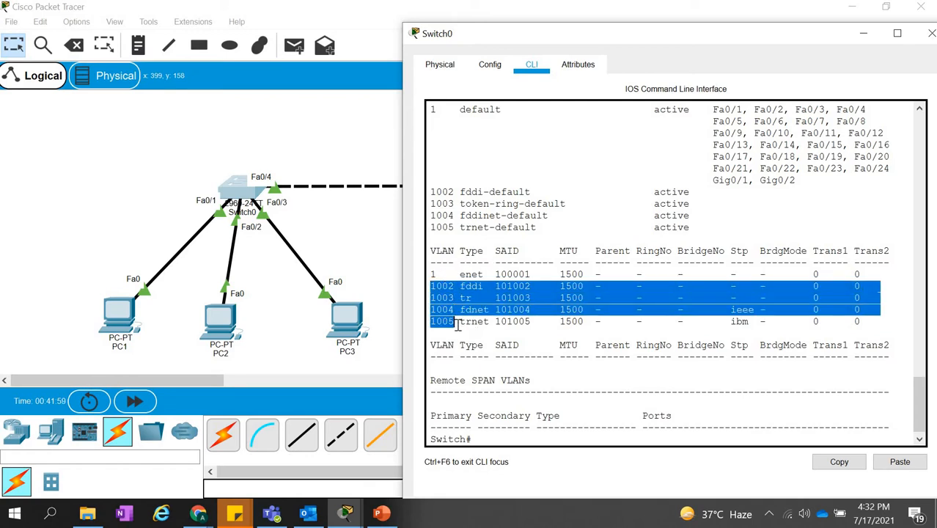
# Examine the VLAN 1 entry in Switch0's VLAN table, including its name, status and assigned Fa and Gig ports.
pyautogui.click(448, 275)
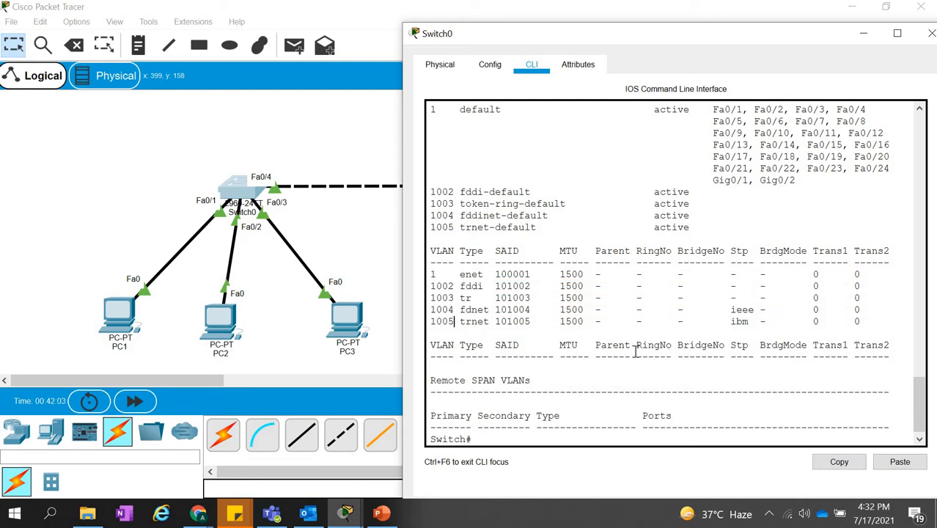
pyautogui.scroll(-1, 642, 357)
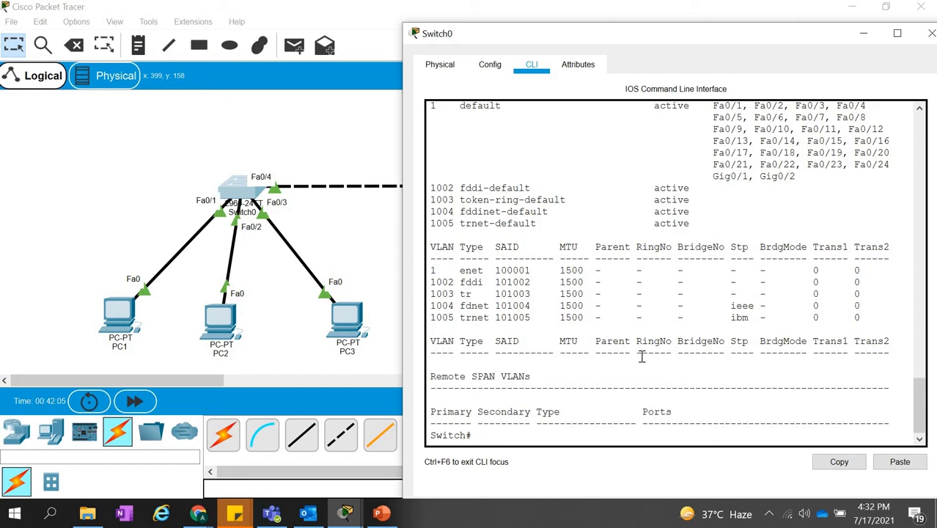
pyautogui.scroll(3, 641, 358)
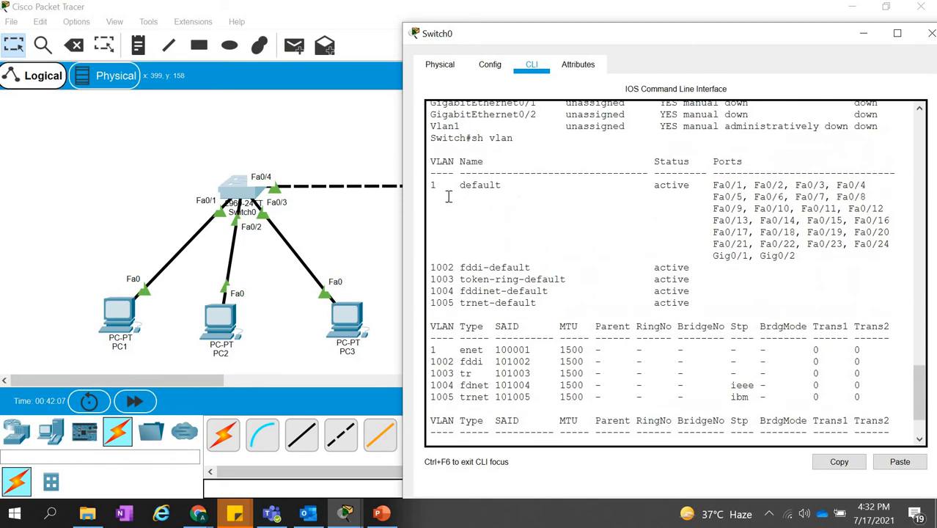
pyautogui.moveTo(432, 185); pyautogui.dragTo(491, 188)
pyautogui.click(647, 194)
pyautogui.doubleClick(675, 184)
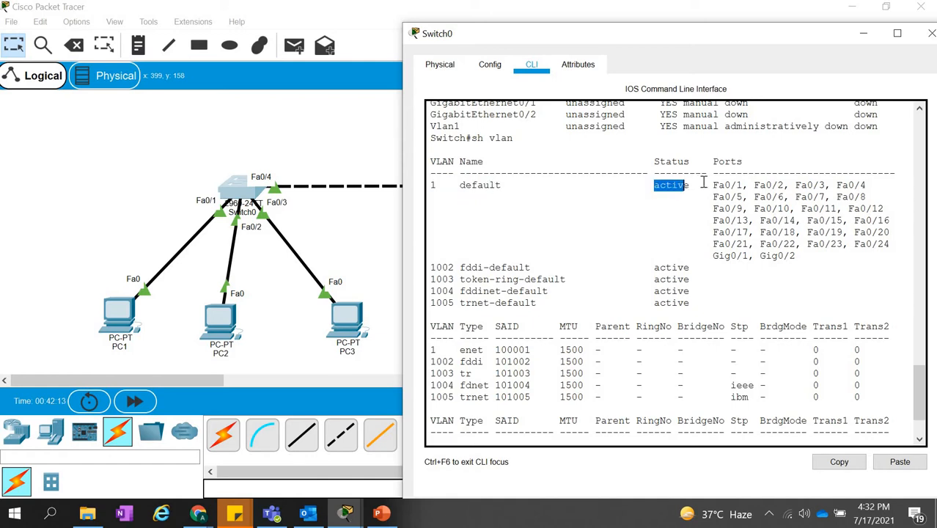
pyautogui.moveTo(713, 183); pyautogui.dragTo(803, 257)
pyautogui.click(796, 244)
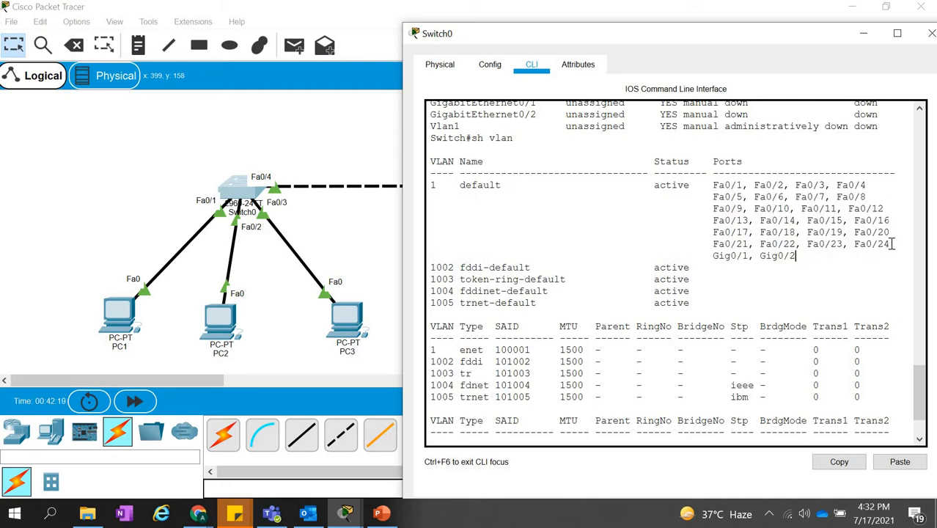
pyautogui.moveTo(890, 242); pyautogui.dragTo(865, 245)
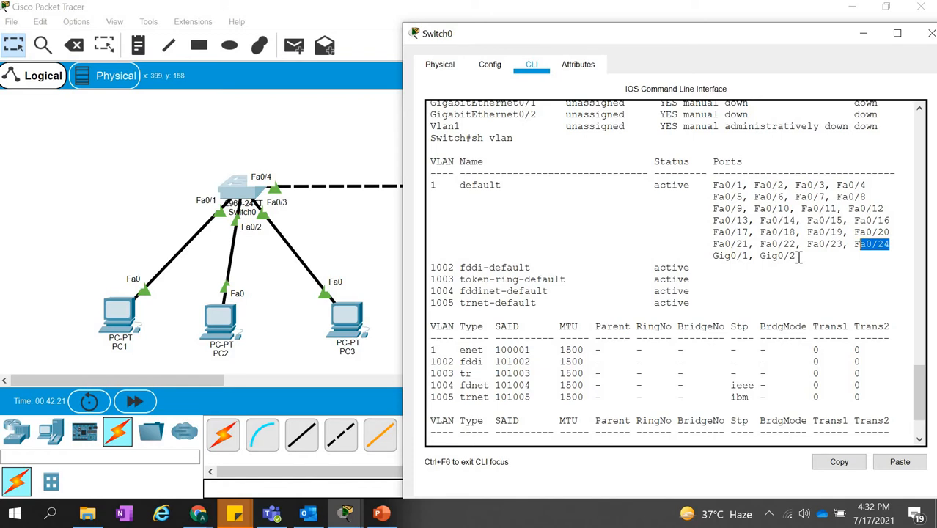
pyautogui.moveTo(796, 256); pyautogui.dragTo(713, 255)
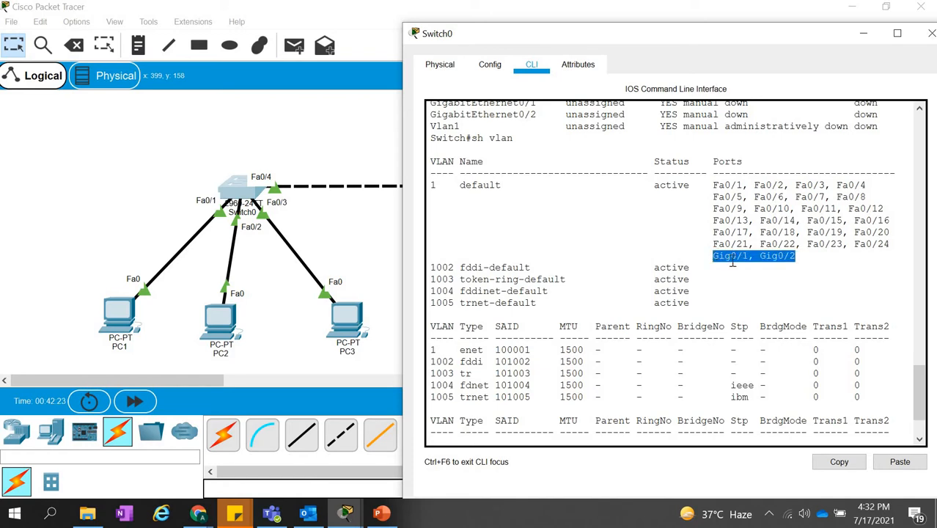
pyautogui.click(517, 174)
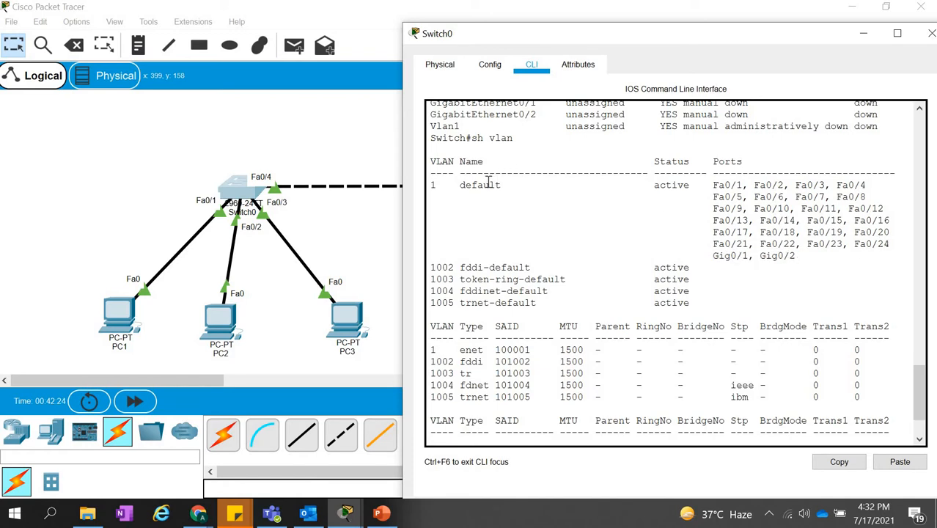
pyautogui.moveTo(436, 185); pyautogui.dragTo(430, 185)
pyautogui.click(457, 190)
# Return to the logical topology and place a text note reading VLAN10 beside PC1.
pyautogui.click(283, 152)
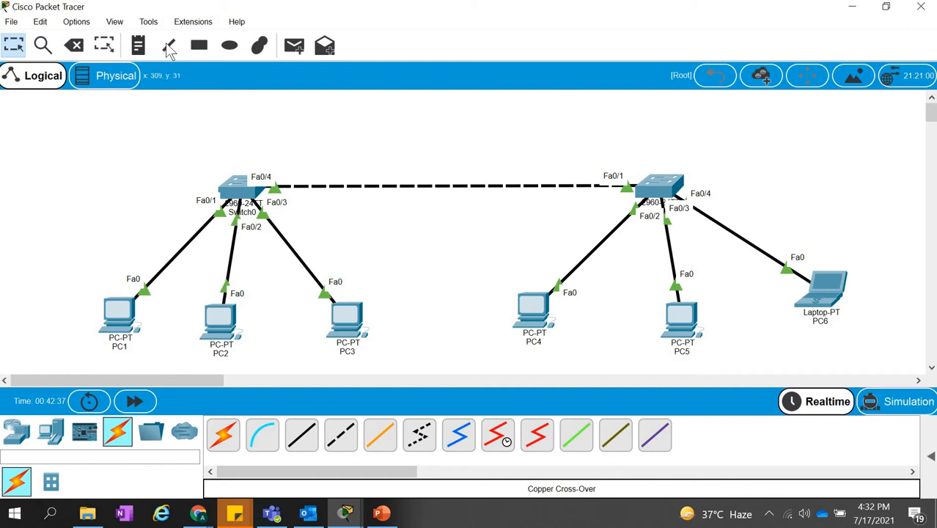
pyautogui.click(137, 50)
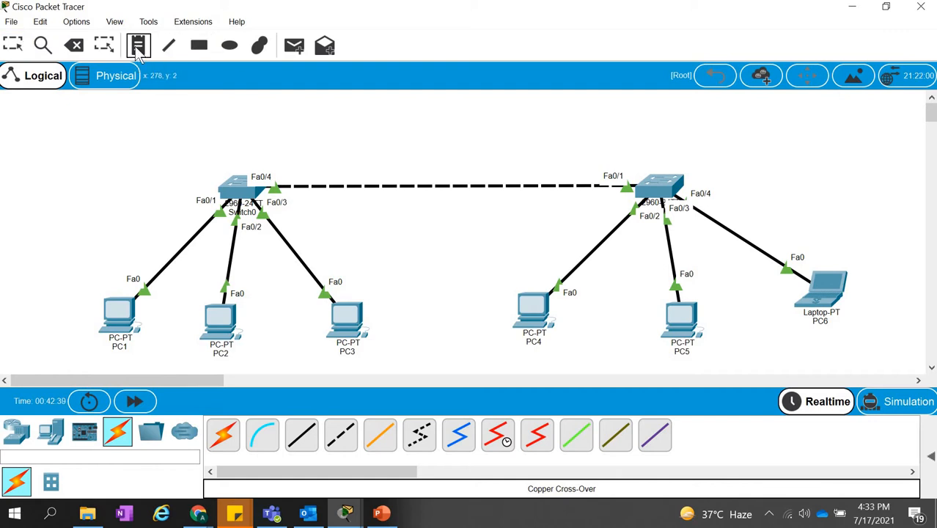
pyautogui.click(68, 278)
pyautogui.write('V')
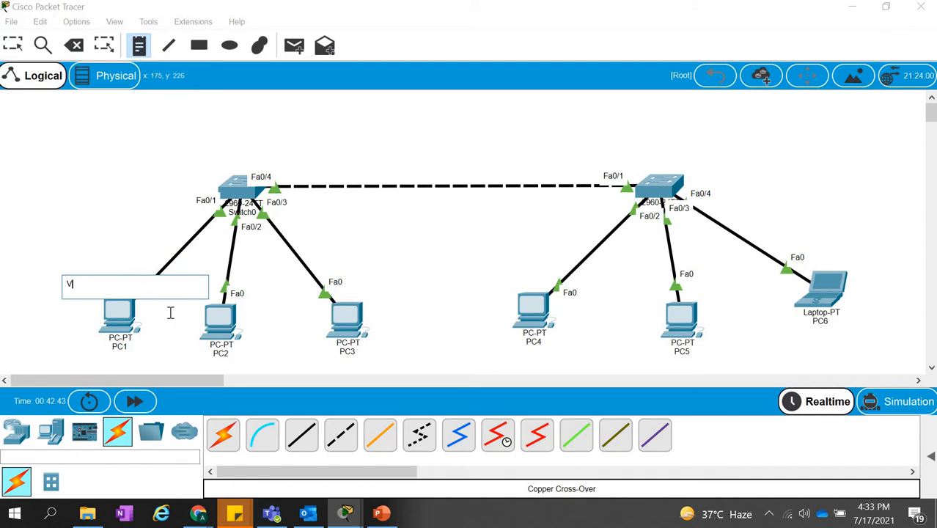
pyautogui.write('LAN10')
pyautogui.click(115, 220)
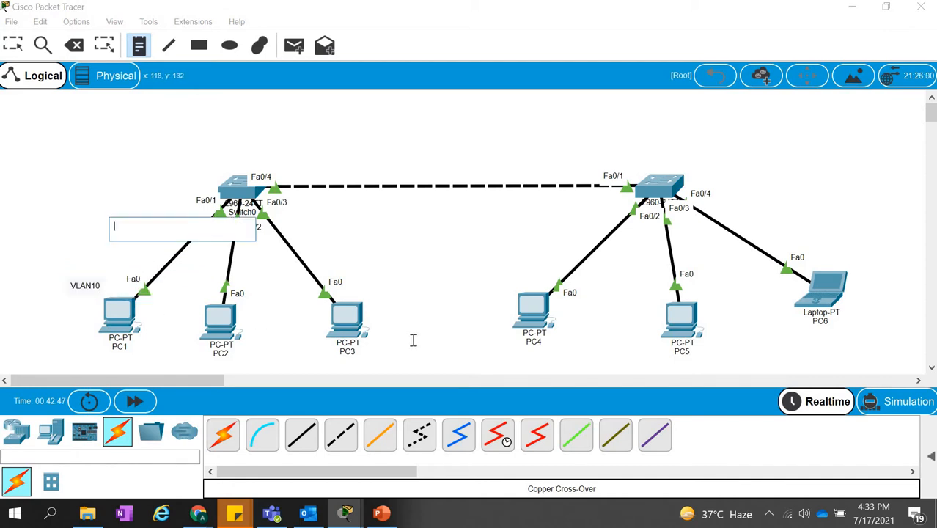
# Place a text note reading VLAN10 just above PC4, leaving any stray notes empty.
pyautogui.click(559, 352)
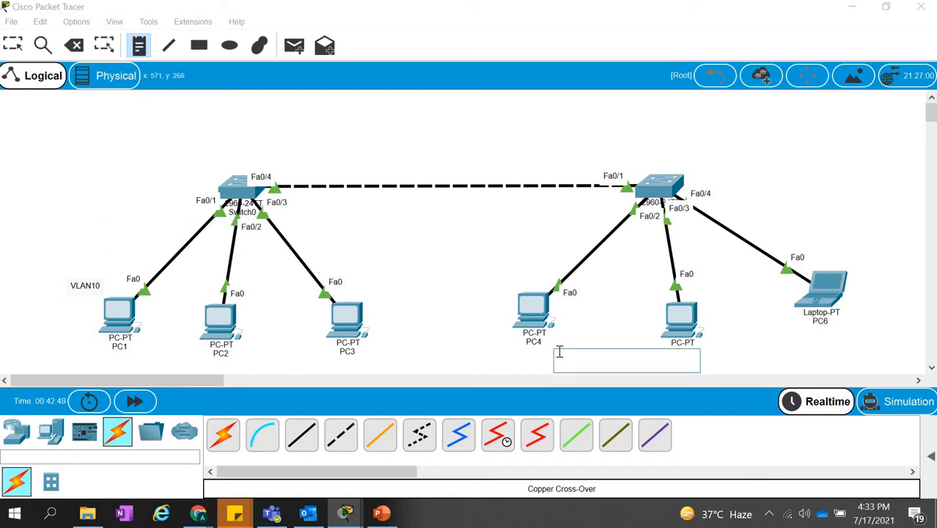
pyautogui.click(510, 286)
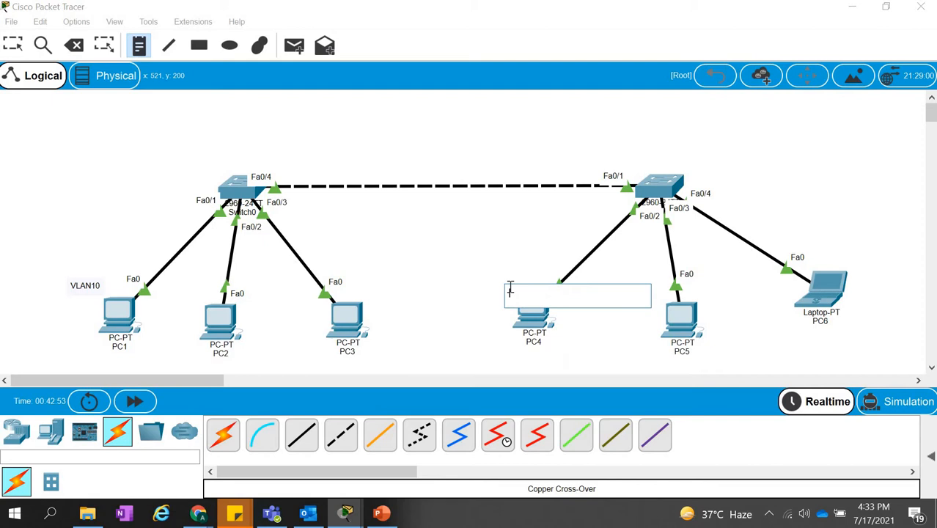
pyautogui.write('VLAN10')
pyautogui.click(510, 249)
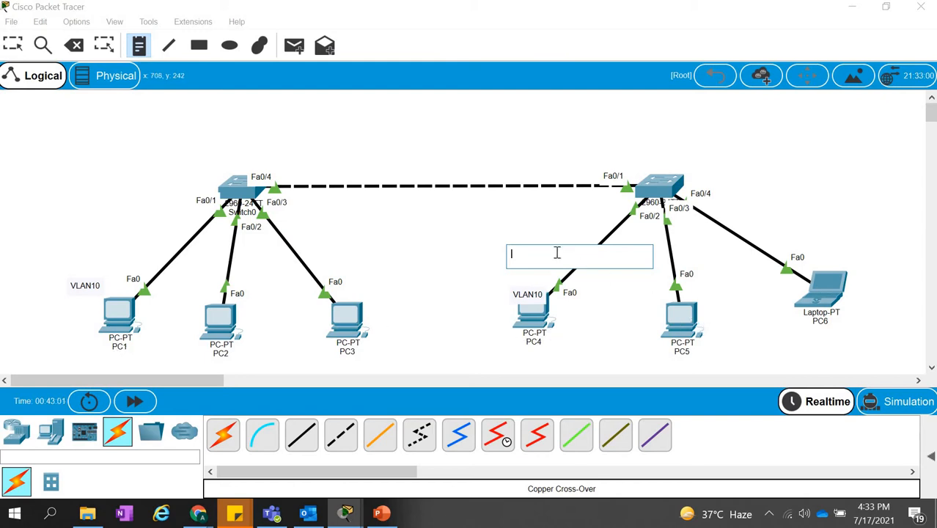
pyautogui.click(526, 294)
pyautogui.click(526, 293)
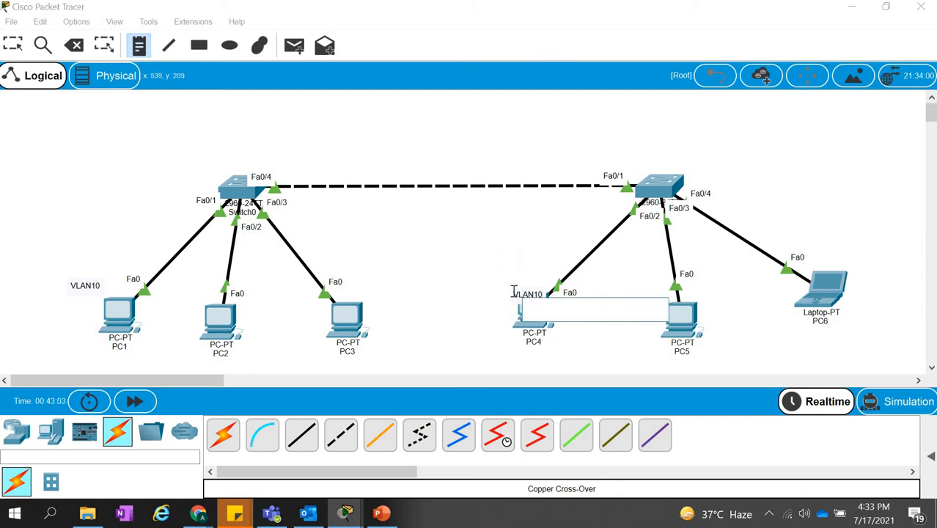
# Place a text note reading VLAN10 beside PC5.
pyautogui.click(698, 298)
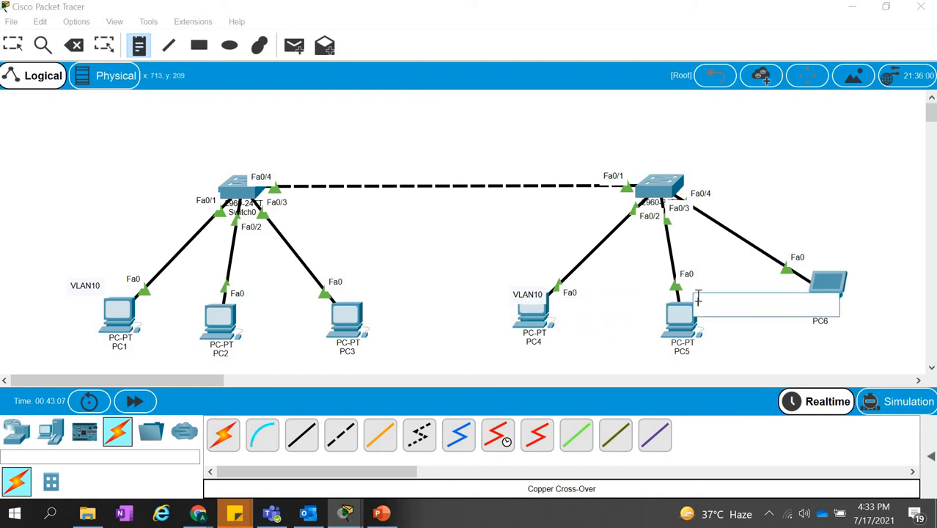
pyautogui.write('VLAN10')
pyautogui.click(731, 332)
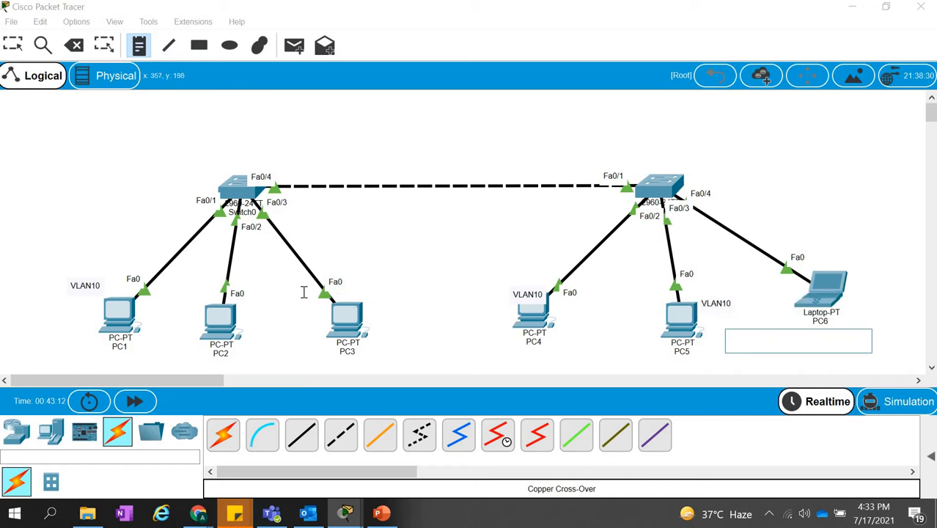
# Place text notes reading VLAN20 beside PC3 and PC2.
pyautogui.click(363, 293)
pyautogui.write('VL')
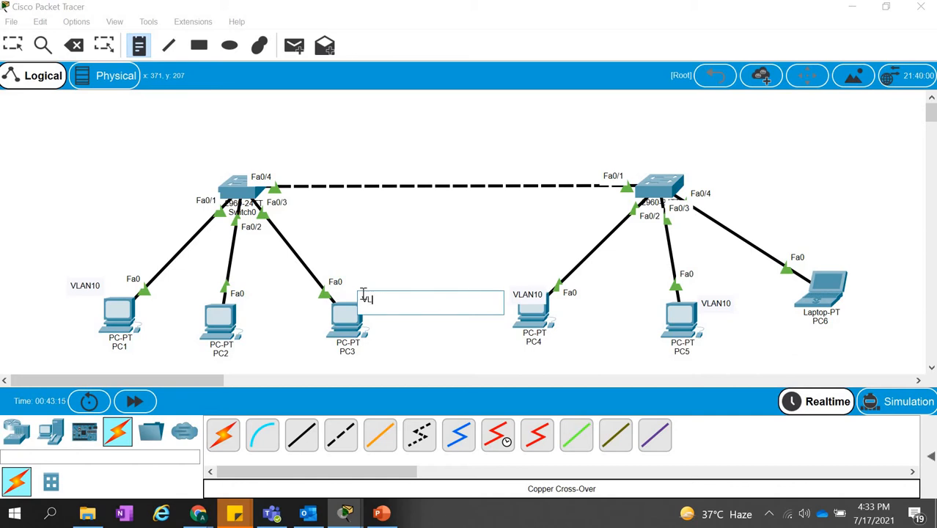
pyautogui.write('AN20')
pyautogui.click(246, 300)
pyautogui.write('VL')
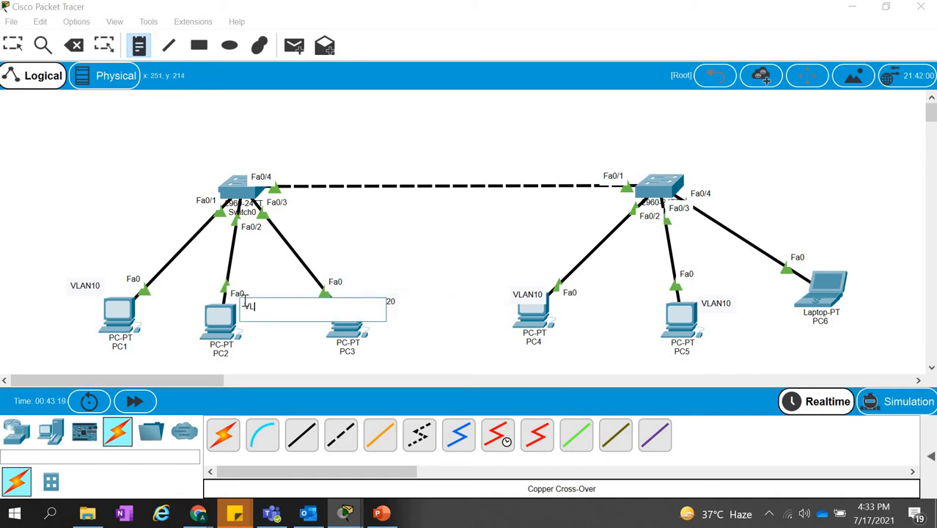
pyautogui.write('AN20')
pyautogui.click(373, 250)
# Place a text note reading VLAN20 beside the laptop PC6.
pyautogui.click(839, 263)
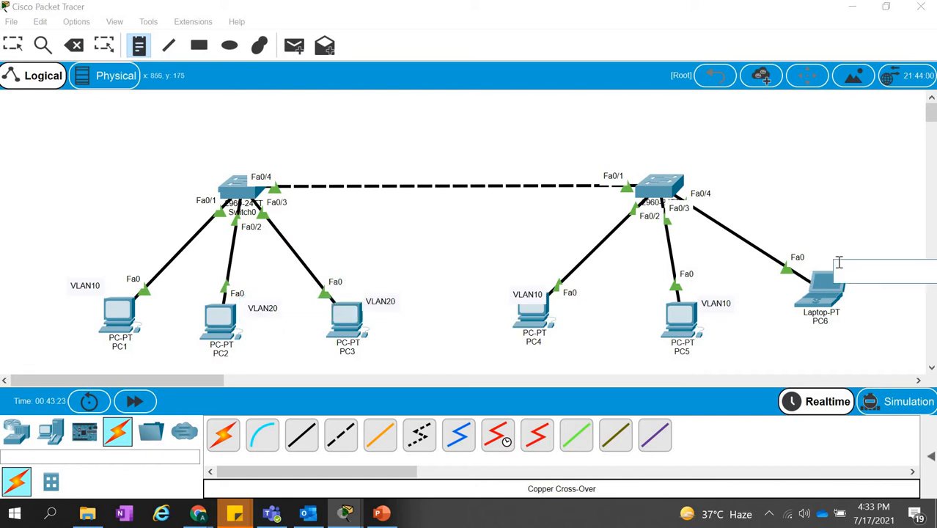
pyautogui.write('V')
pyautogui.press('BackSpace')
pyautogui.press('BackSpace')
pyautogui.write('VLAN20')
pyautogui.click(832, 209)
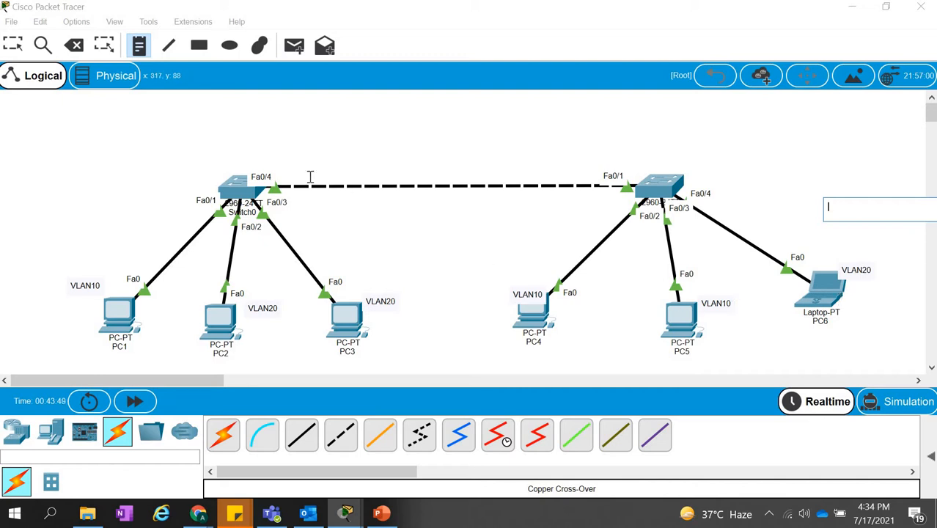
pyautogui.click(230, 45)
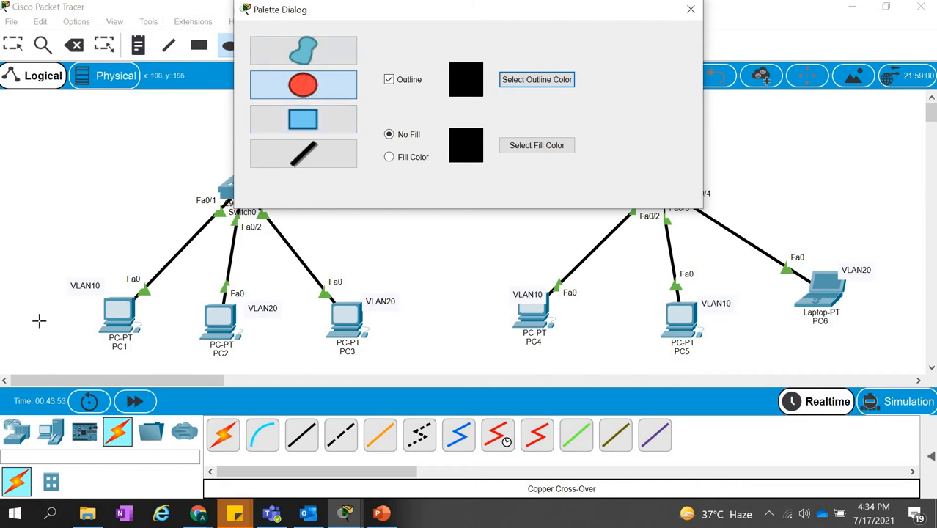
pyautogui.moveTo(38, 320); pyautogui.dragTo(98, 352)
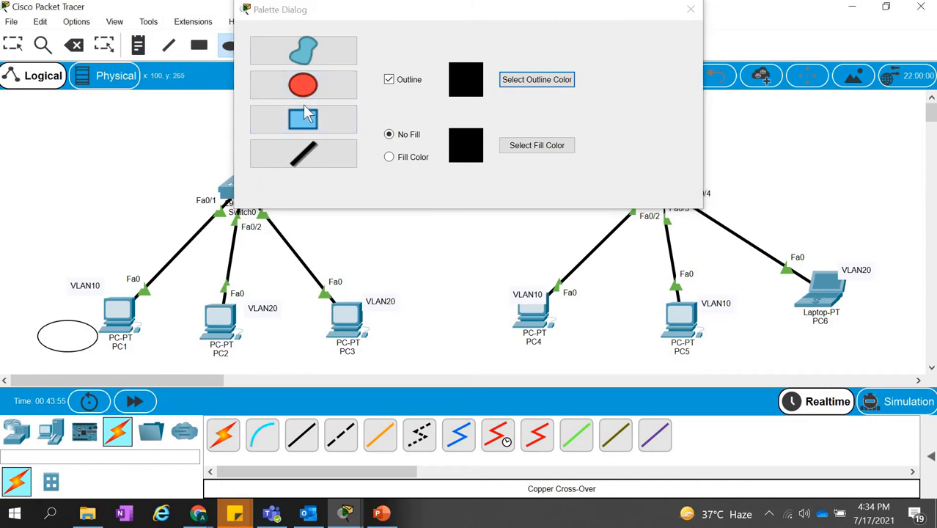
pyautogui.click(326, 88)
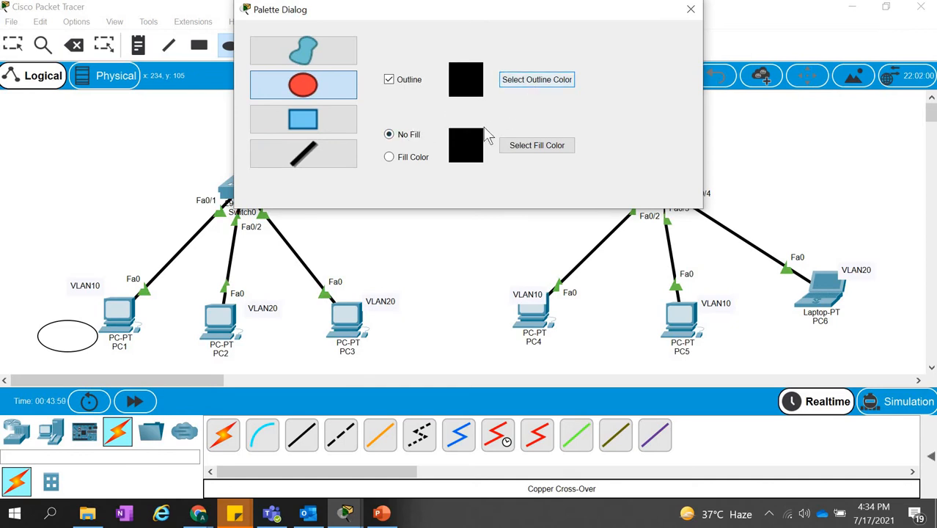
pyautogui.click(517, 146)
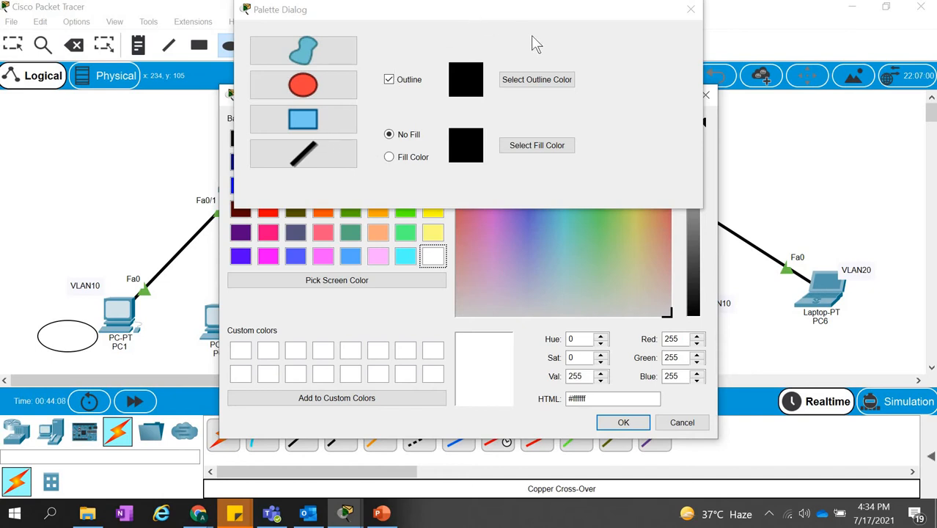
pyautogui.click(624, 422)
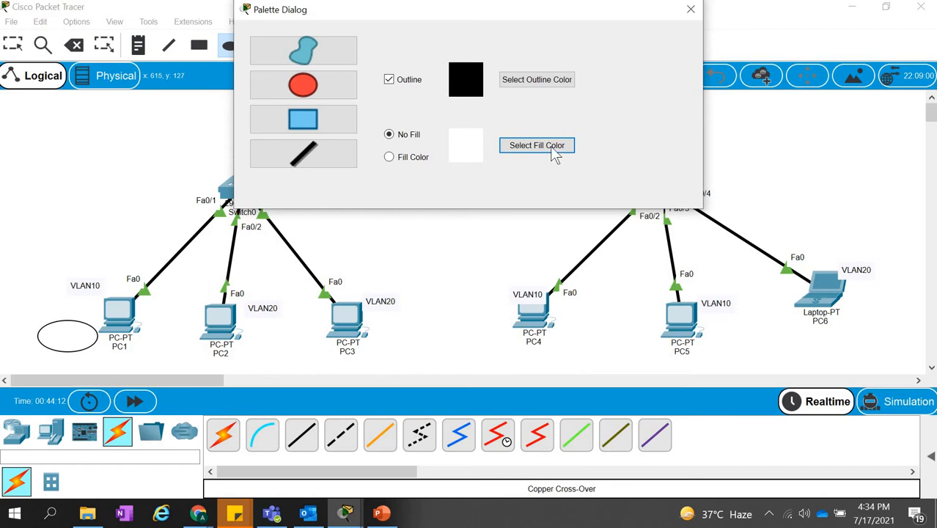
pyautogui.click(557, 150)
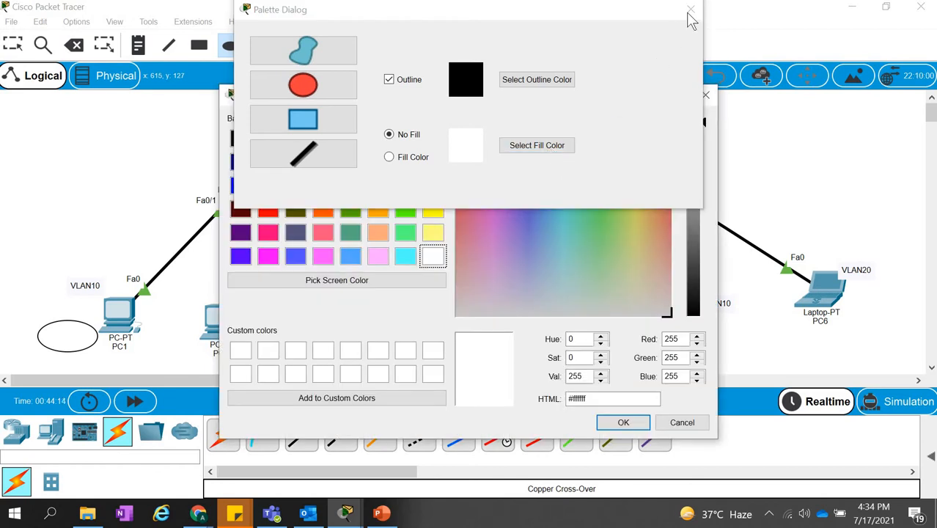
pyautogui.click(623, 424)
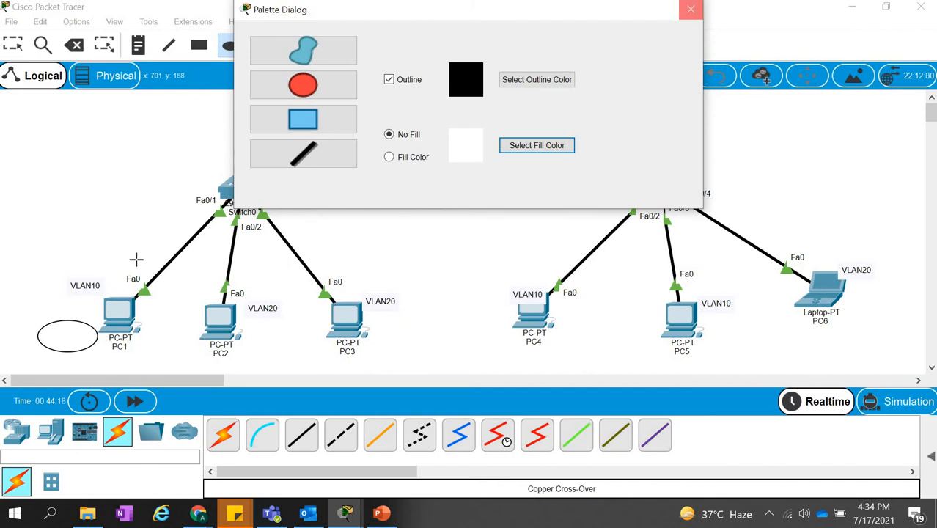
pyautogui.click(61, 322)
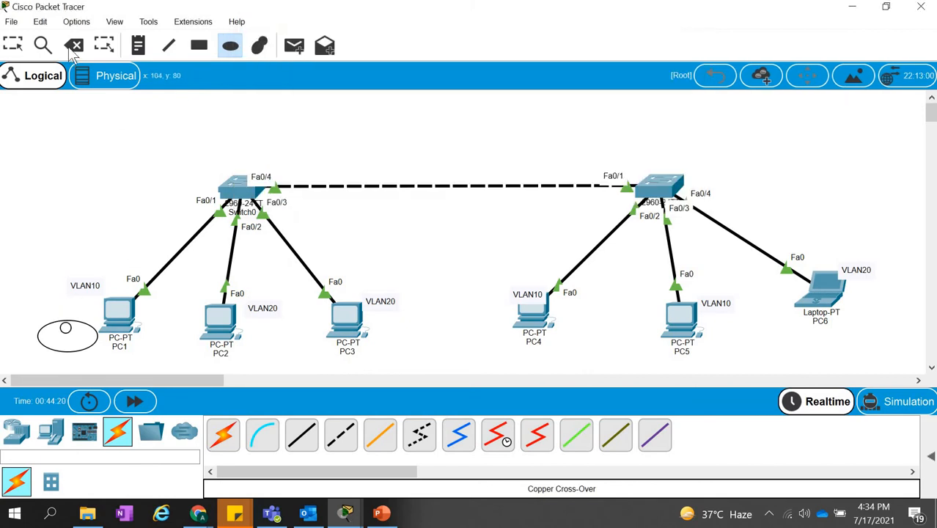
pyautogui.click(74, 46)
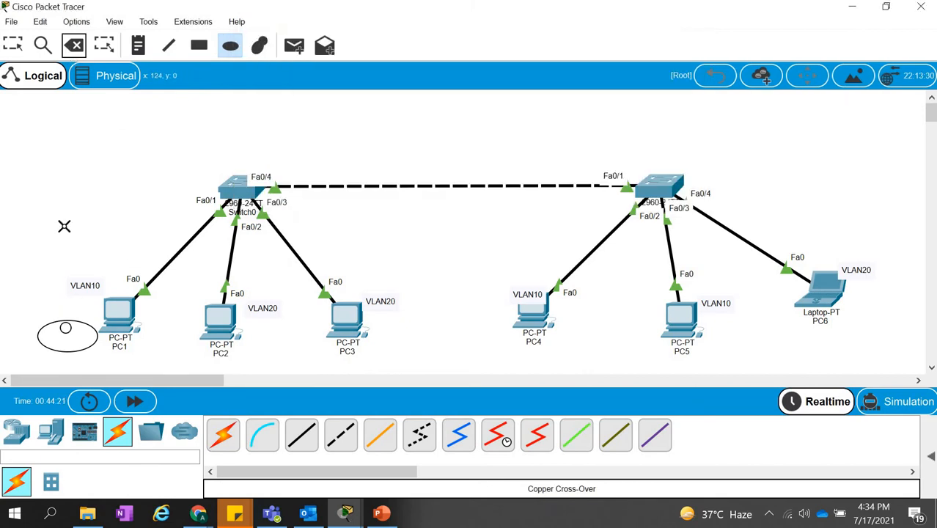
pyautogui.click(61, 323)
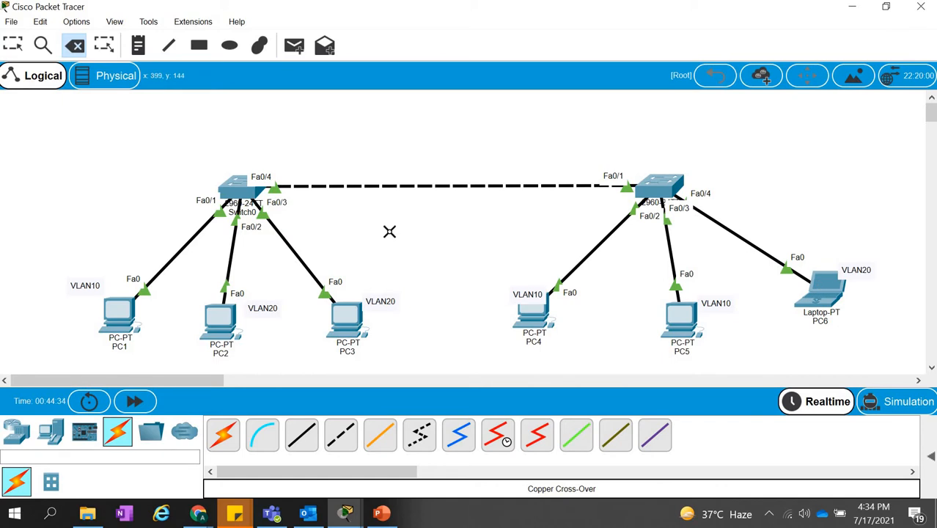
pyautogui.press('Escape')
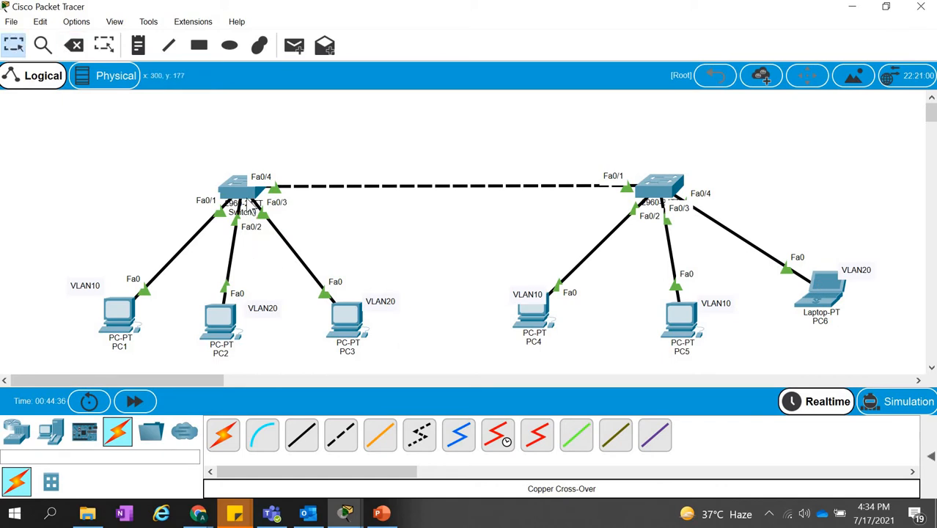
# Reopen Switch0's command-line interface, shift its window slightly, and bring up a fresh Switch# prompt.
pyautogui.click(247, 200)
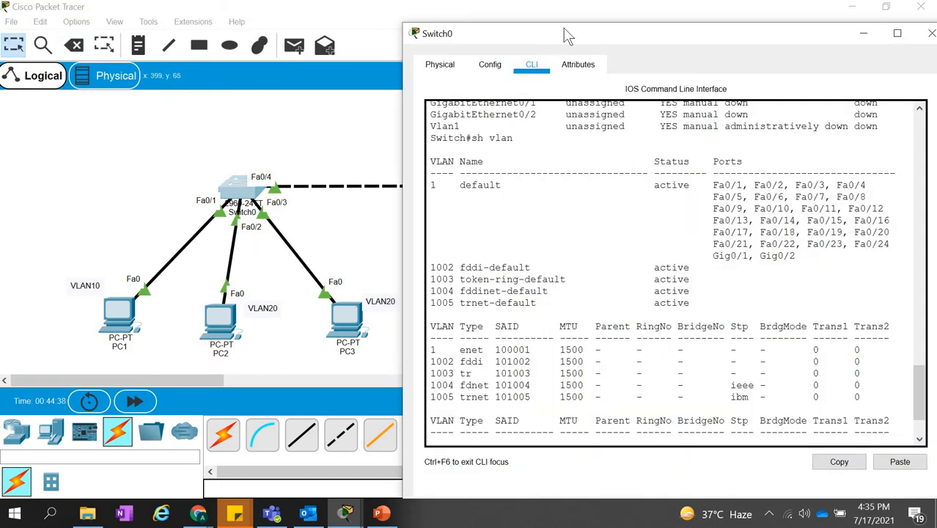
pyautogui.moveTo(568, 35); pyautogui.dragTo(580, 22)
pyautogui.press('Return')
pyautogui.press('Return')
pyautogui.press('Return')
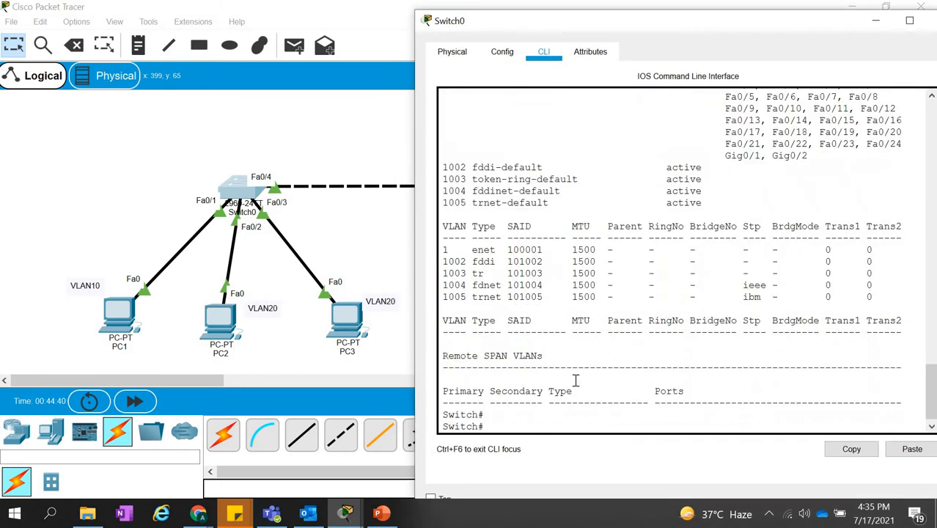
# Enter global configuration mode on Switch0 with config t and open interface fa0/1 for configuration.
pyautogui.write('con')
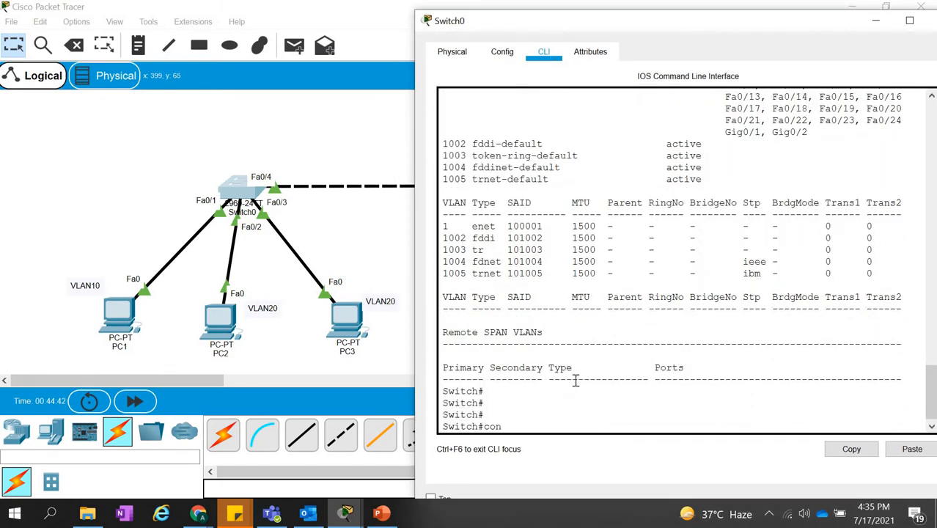
pyautogui.write('fig t')
pyautogui.press('Return')
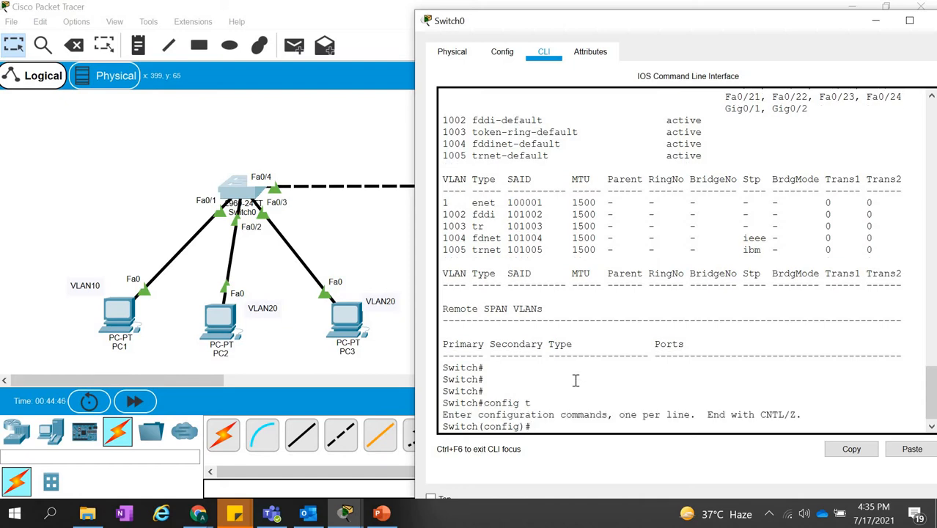
pyautogui.write('inter')
pyautogui.press('Tab')
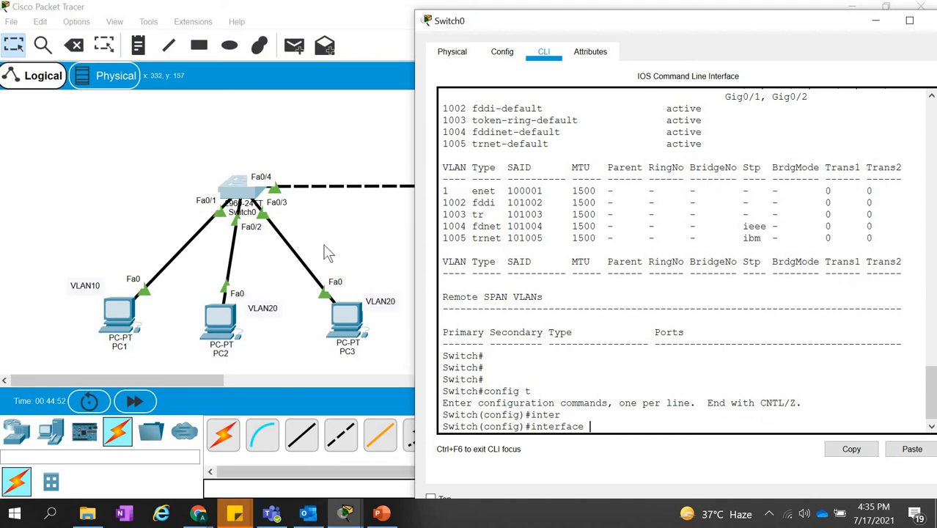
pyautogui.write('fa0/1')
pyautogui.press('Return')
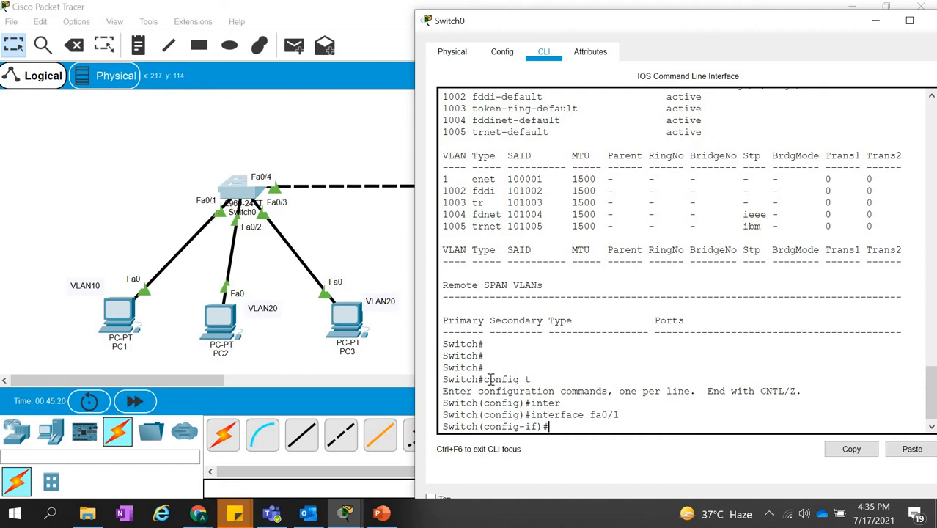
# List the available switchport modes for fa0/1 and set the port with switchport mode access.
pyautogui.write('wit')
pyautogui.press('Tab')
pyautogui.write('m')
pyautogui.press('Tab')
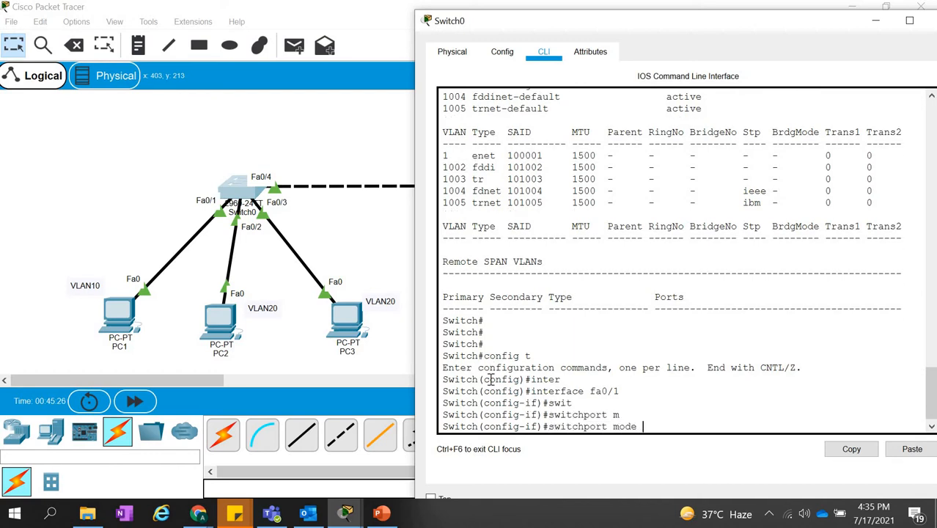
pyautogui.write('?')
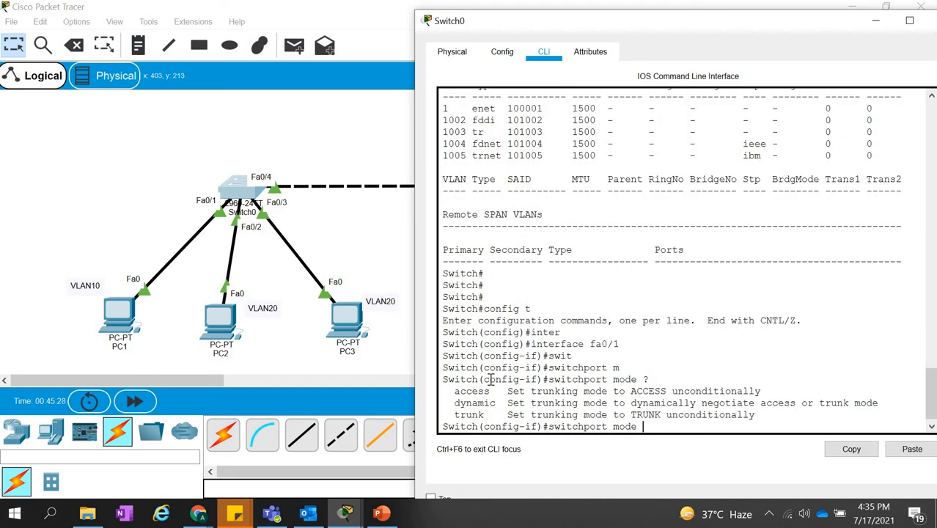
pyautogui.write('ac')
pyautogui.press('Tab')
pyautogui.press('Return')
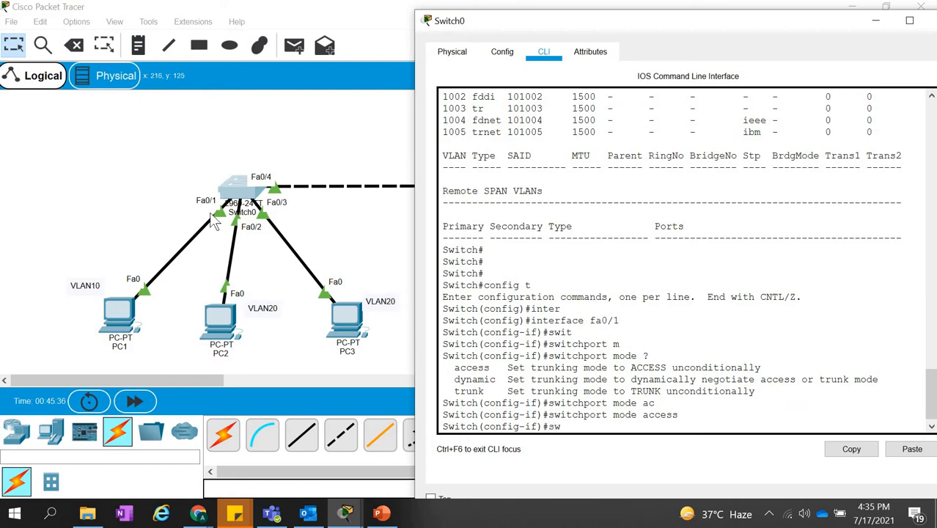
# Build the switchport access vlan command for fa0/1, listing the available options with ? after each keyword.
pyautogui.write('sw')
pyautogui.press('Tab')
pyautogui.write('?')
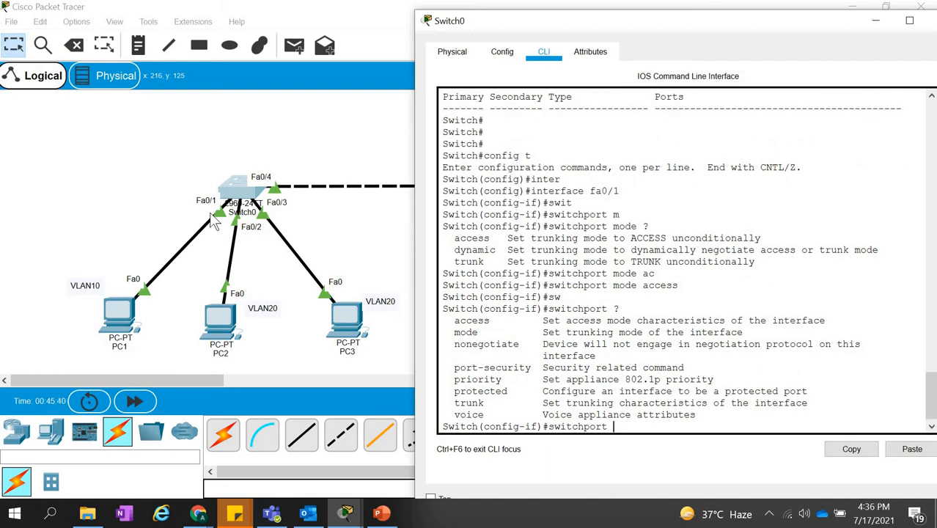
pyautogui.write('ac')
pyautogui.press('Tab')
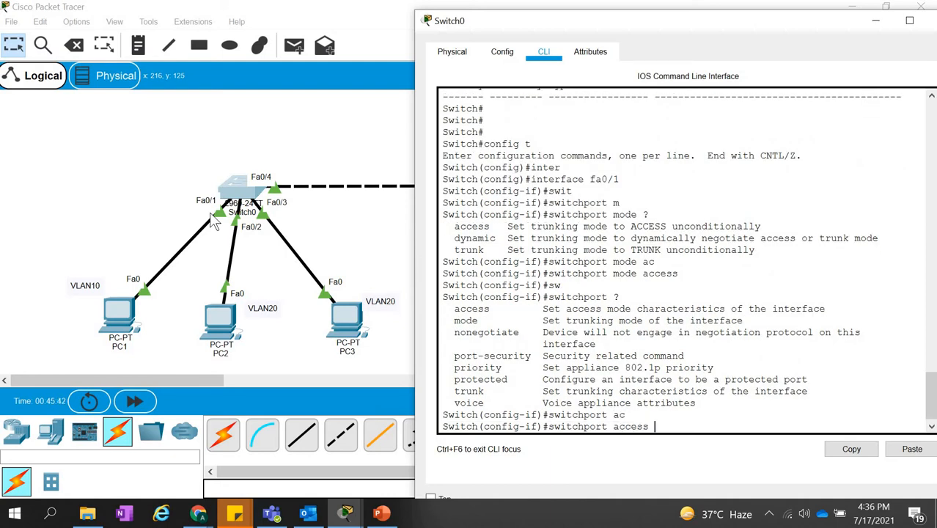
pyautogui.write('?')
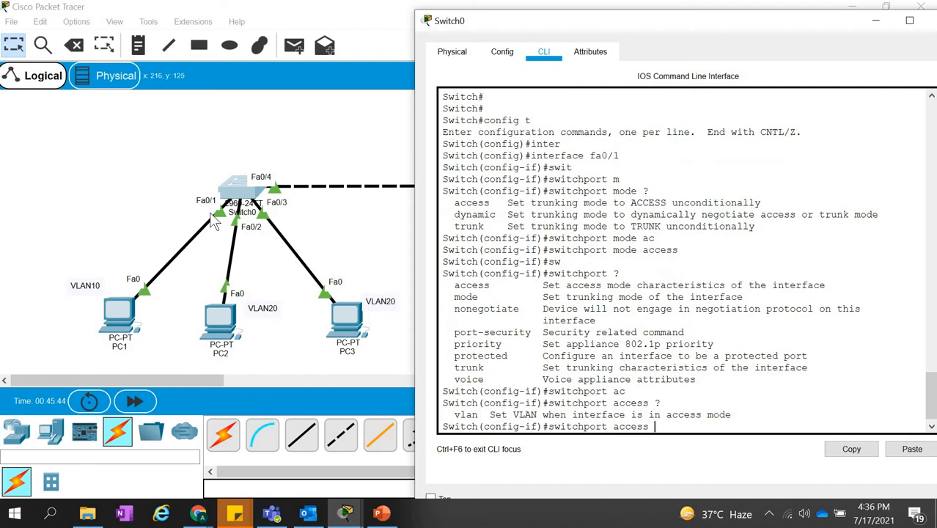
pyautogui.write('val')
pyautogui.write('a')
pyautogui.write('n ?')
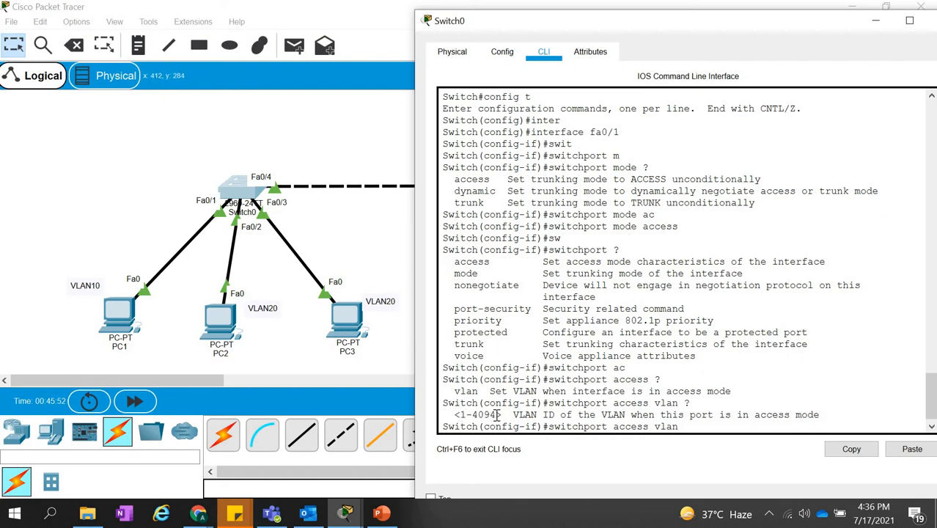
# Highlight the allowed VLAN ID range in the switchport access vlan help output.
pyautogui.moveTo(497, 415); pyautogui.dragTo(460, 416)
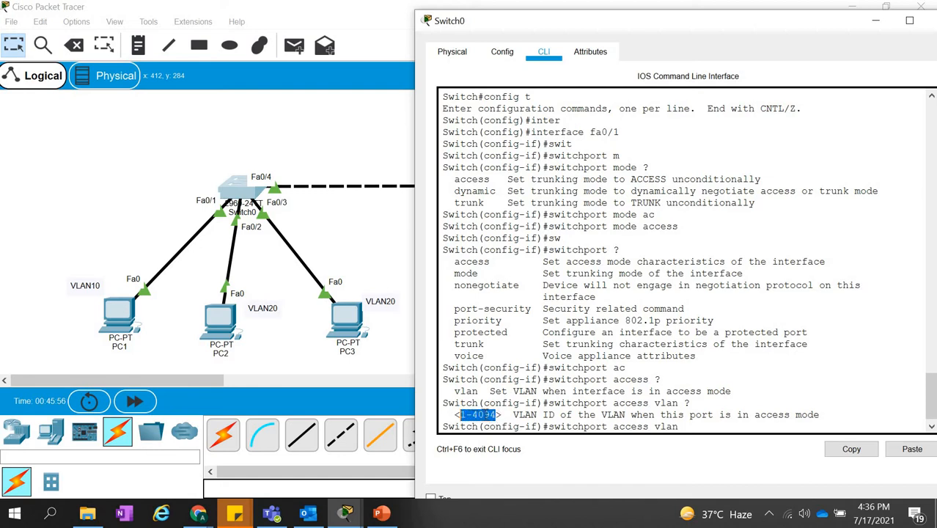
pyautogui.click(485, 415)
pyautogui.moveTo(462, 415); pyautogui.dragTo(496, 406)
pyautogui.click(497, 411)
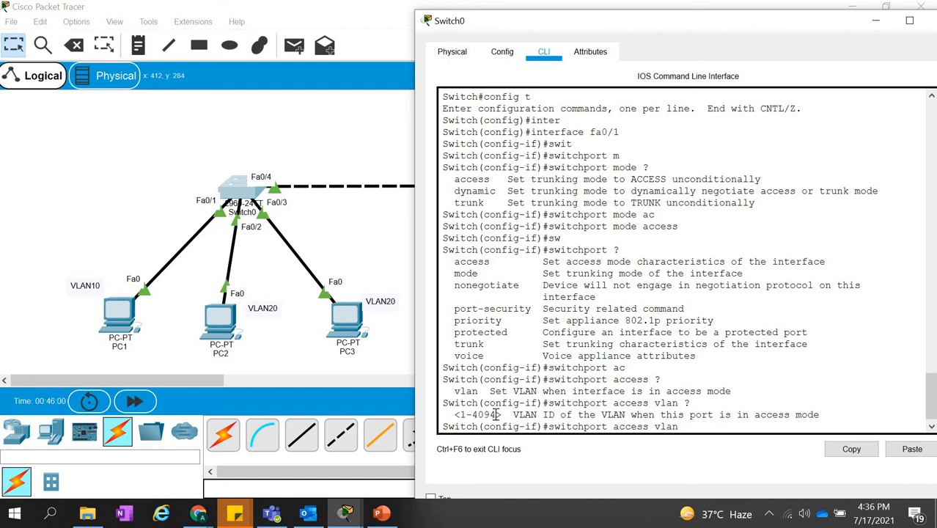
pyautogui.moveTo(459, 415); pyautogui.dragTo(499, 415)
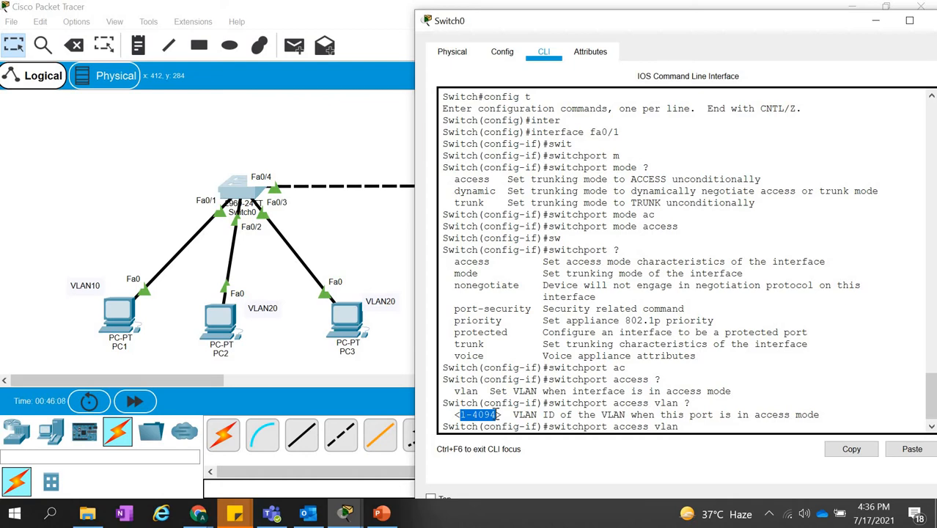
pyautogui.click(498, 415)
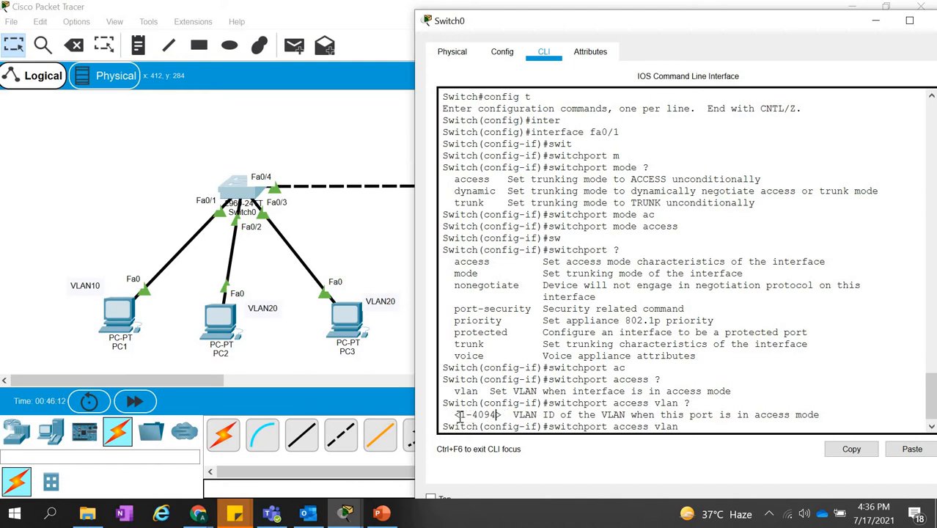
pyautogui.moveTo(459, 416); pyautogui.dragTo(498, 416)
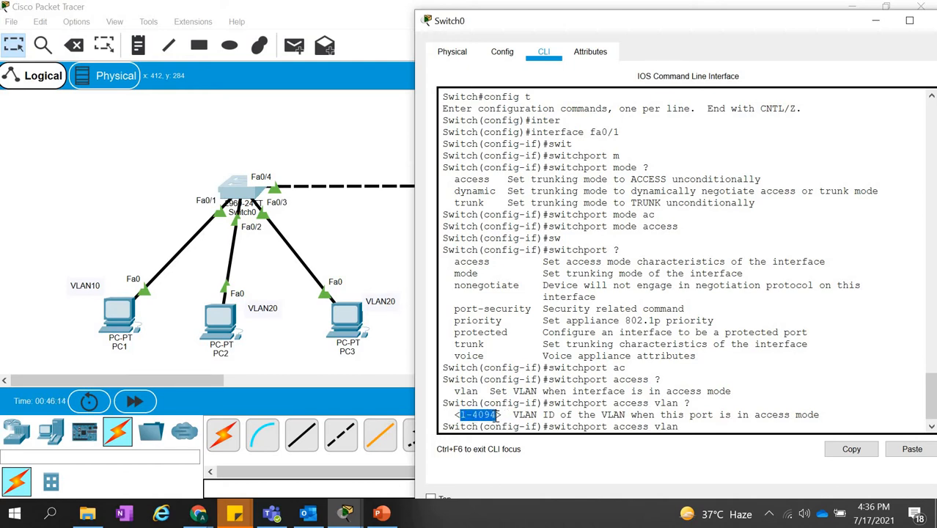
# Complete the command as switchport access vlan 10 for fa0/1 and highlight the VLAN creation text in its output.
pyautogui.click(685, 426)
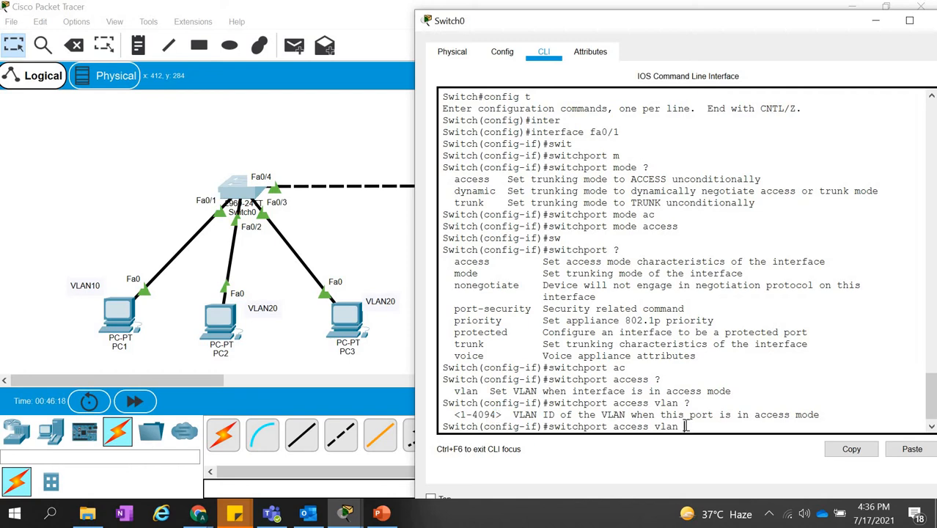
pyautogui.write('10')
pyautogui.press('Return')
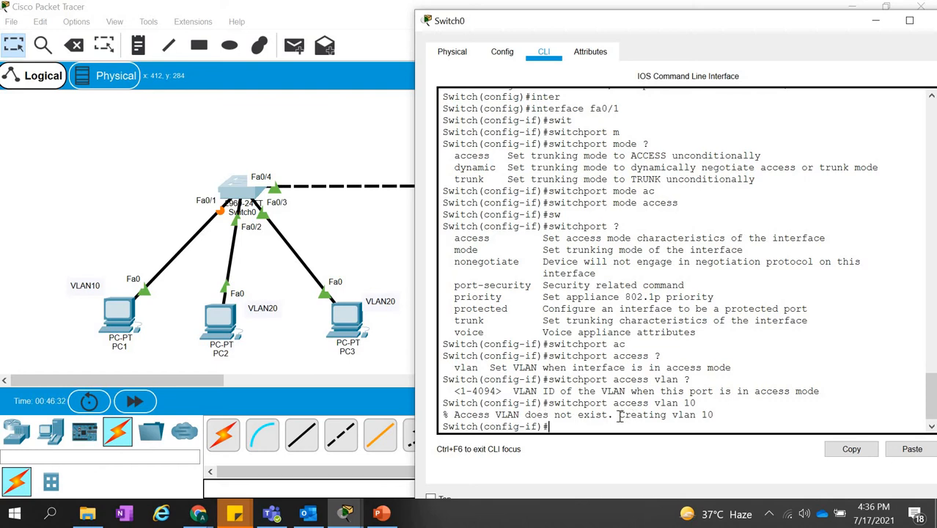
pyautogui.moveTo(619, 415)
pyautogui.mouseDown()
pyautogui.moveTo(714, 415)
pyautogui.moveTo(617, 415)
pyautogui.mouseUp()
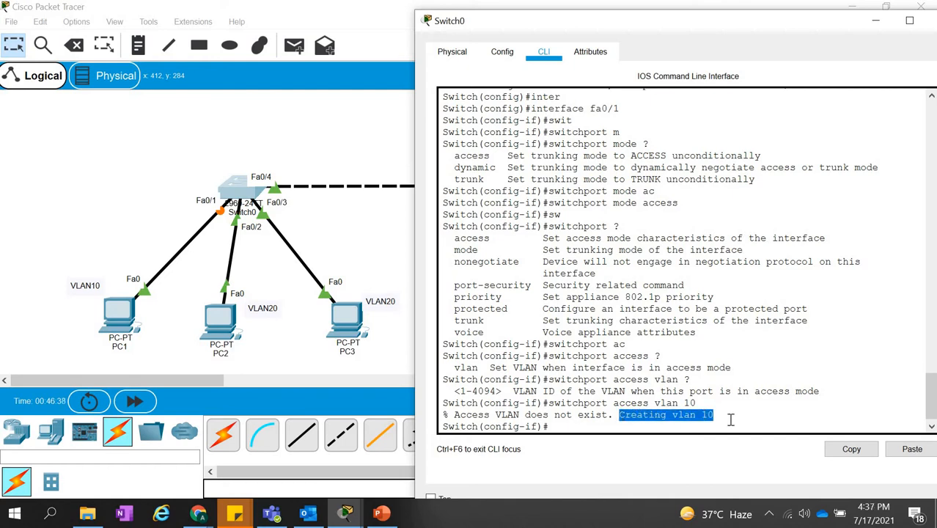
pyautogui.click(731, 419)
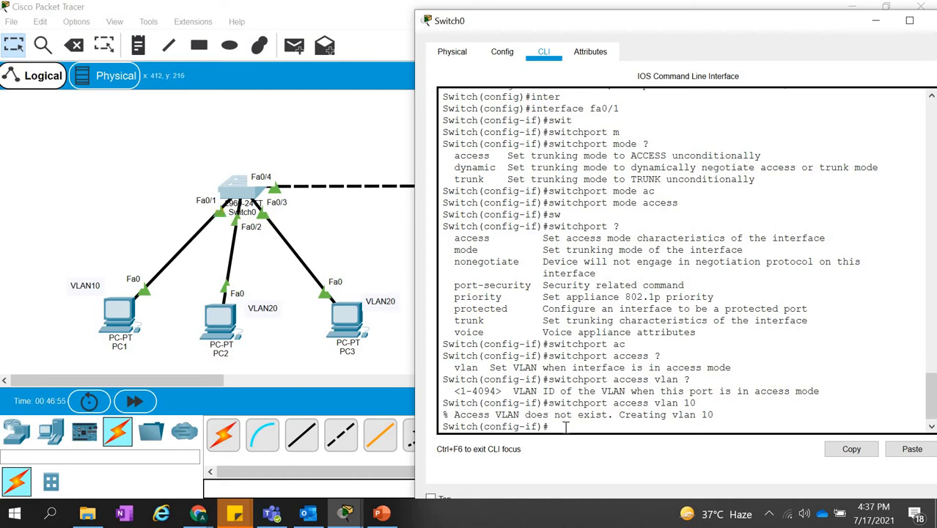
# Exit configuration mode, run show vlan, highlight VLAN 10's name and page to the end of the listing.
pyautogui.write('exit')
pyautogui.press('Return')
pyautogui.write('exit')
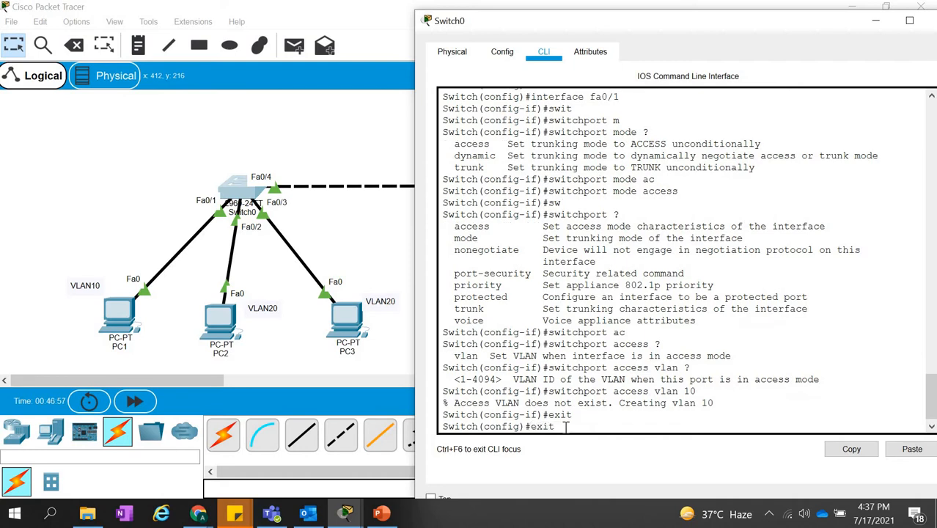
pyautogui.press('Return')
pyautogui.write('show v')
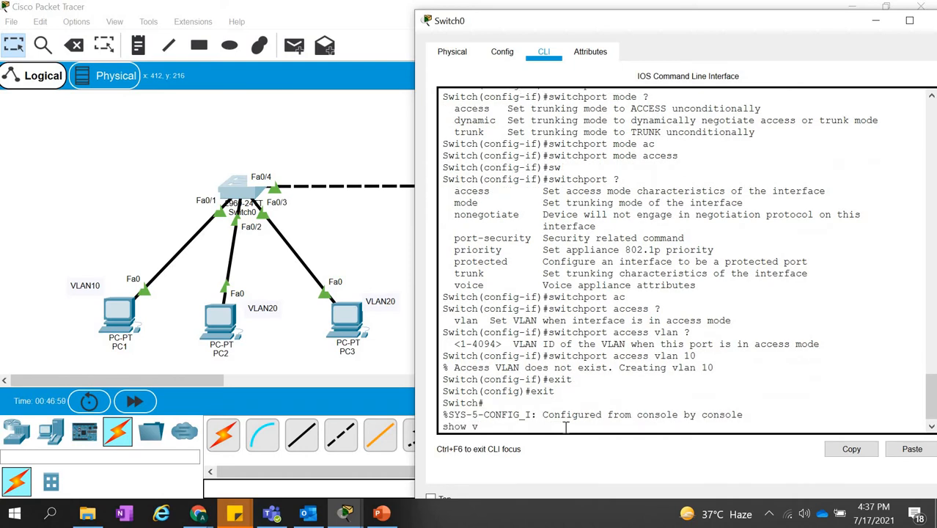
pyautogui.write('lan')
pyautogui.press('Return')
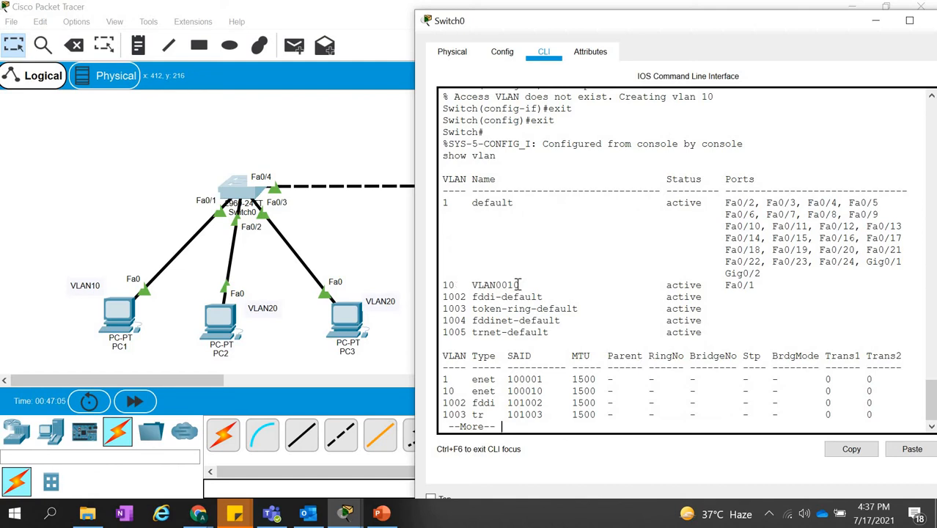
pyautogui.moveTo(518, 284); pyautogui.dragTo(472, 285)
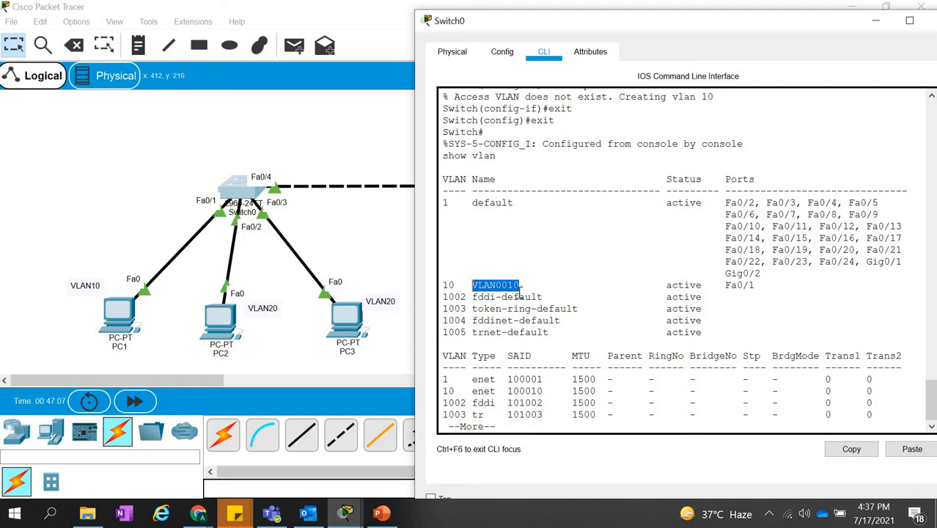
pyautogui.click(536, 286)
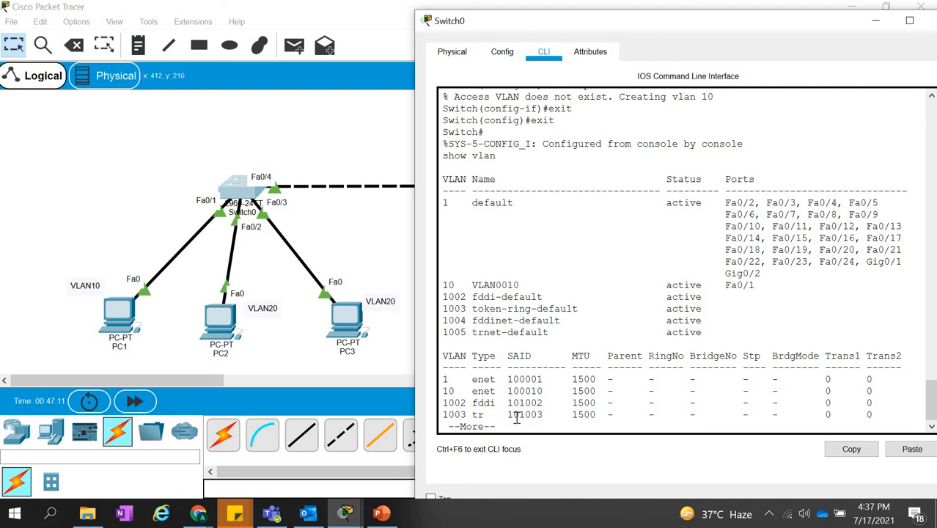
pyautogui.press('space')
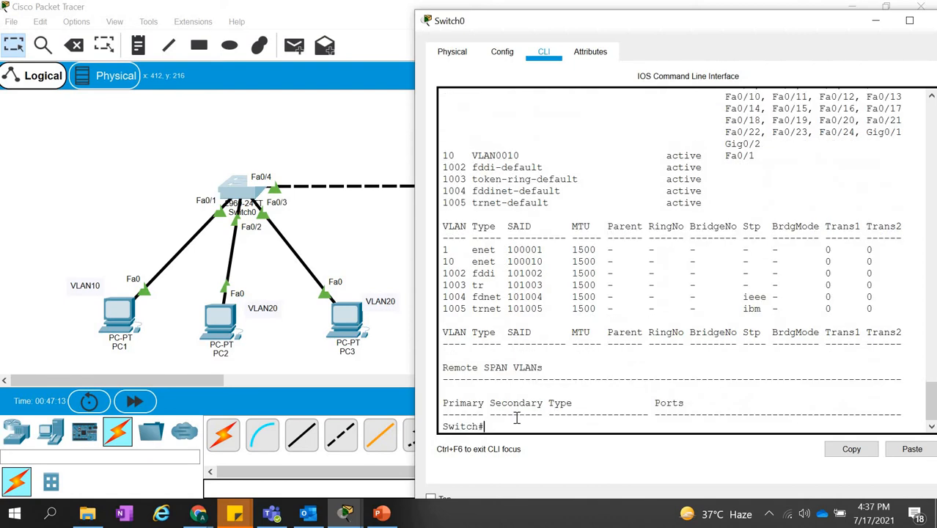
# Re-enter global configuration mode from the terminal and open VLAN 10 for configuration with vlan 10.
pyautogui.write('config')
pyautogui.press('Return')
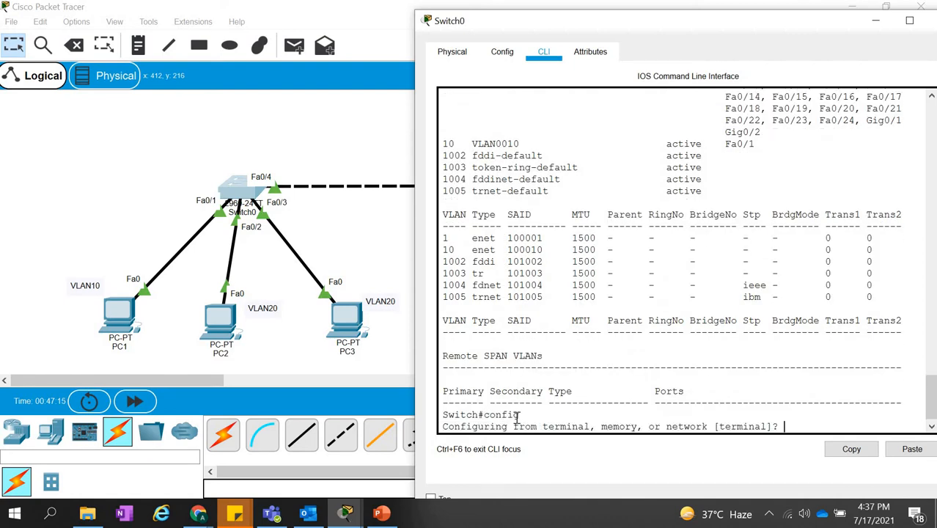
pyautogui.press('Return')
pyautogui.write('vlan 10')
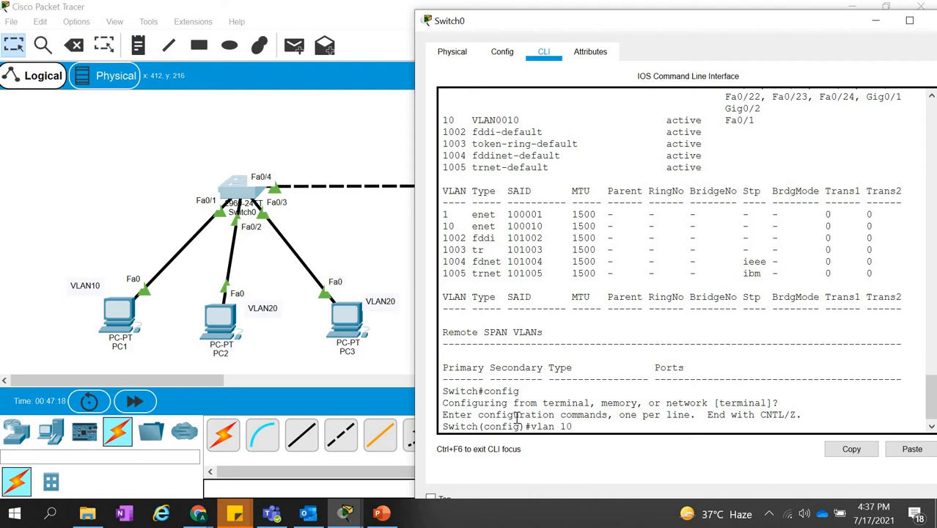
pyautogui.press('Return')
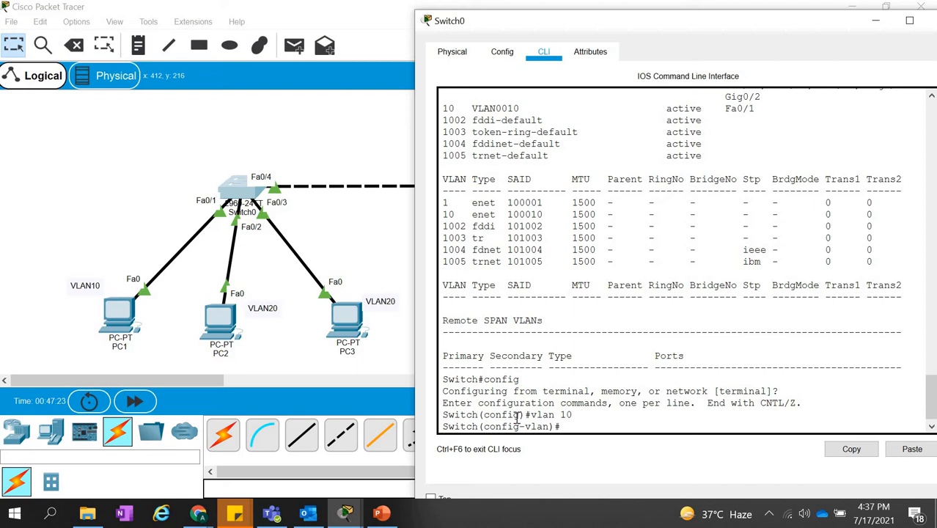
# Name VLAN 10 marketing and highlight the name in the entered command.
pyautogui.write('nam')
pyautogui.write('e marketing')
pyautogui.press('Return')
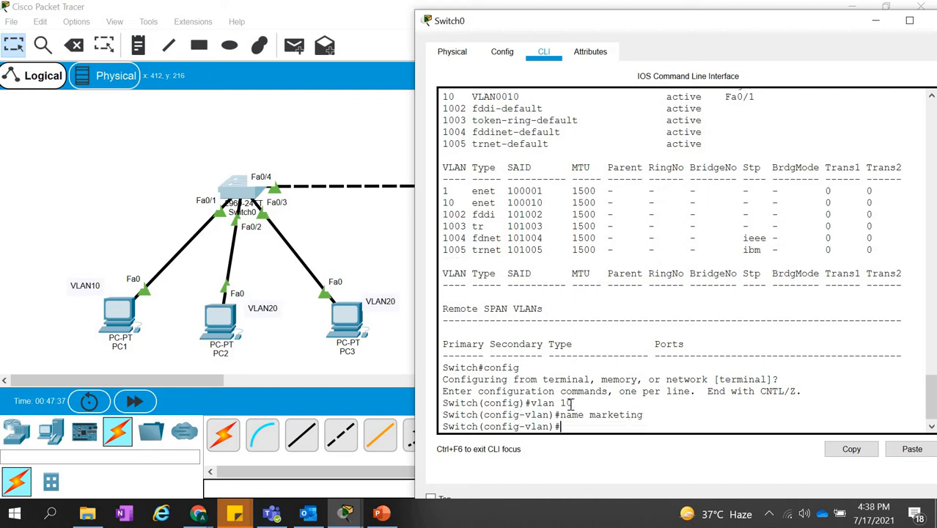
pyautogui.moveTo(572, 409); pyautogui.dragTo(652, 420)
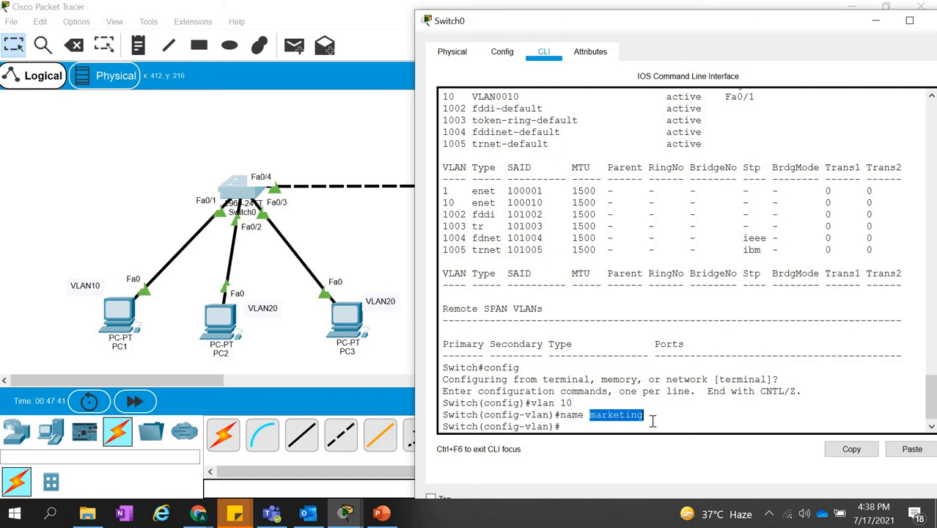
pyautogui.click(653, 427)
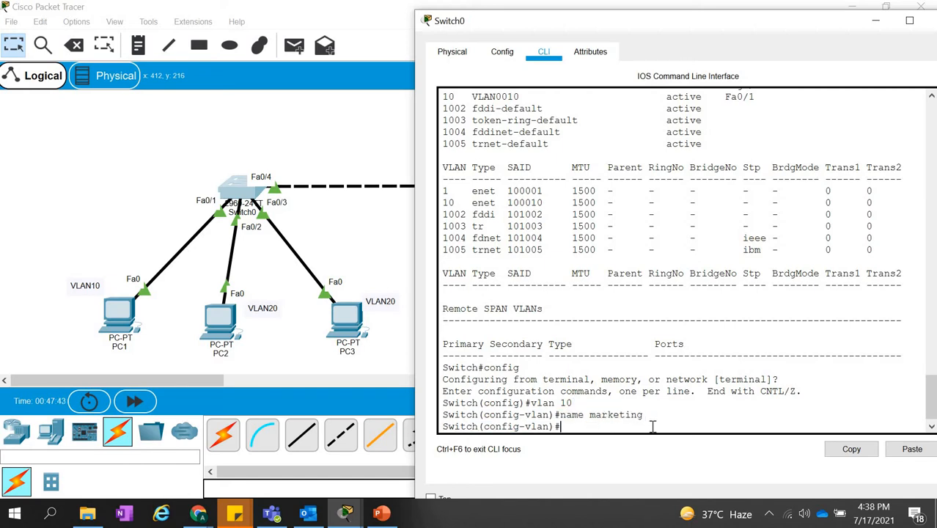
# Run do sh vlan from VLAN configuration mode and highlight VLAN 10's name in the table.
pyautogui.write('do sh vlan')
pyautogui.press('Return')
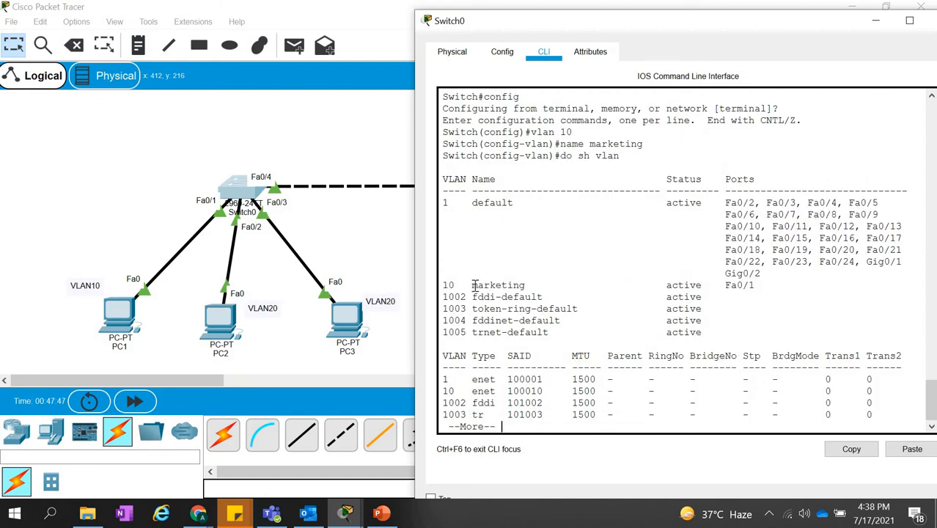
pyautogui.moveTo(474, 285); pyautogui.dragTo(527, 284)
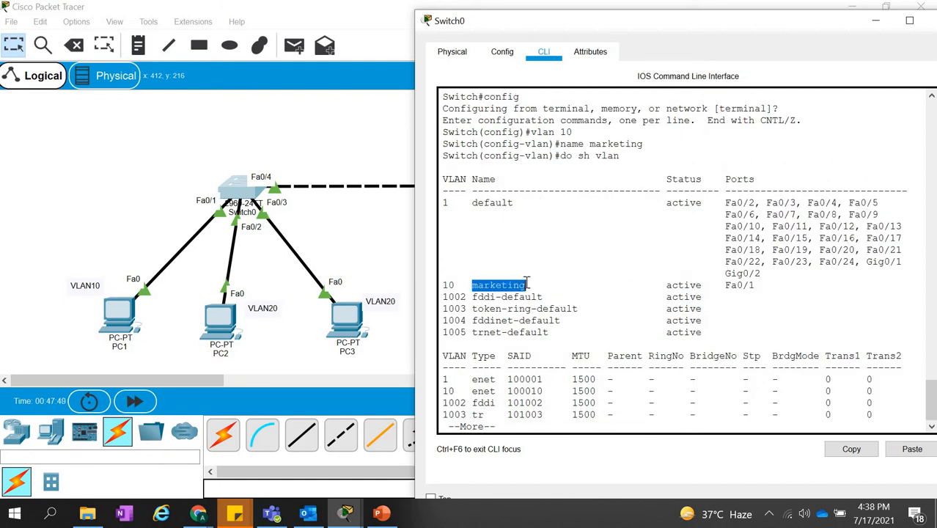
pyautogui.click(528, 284)
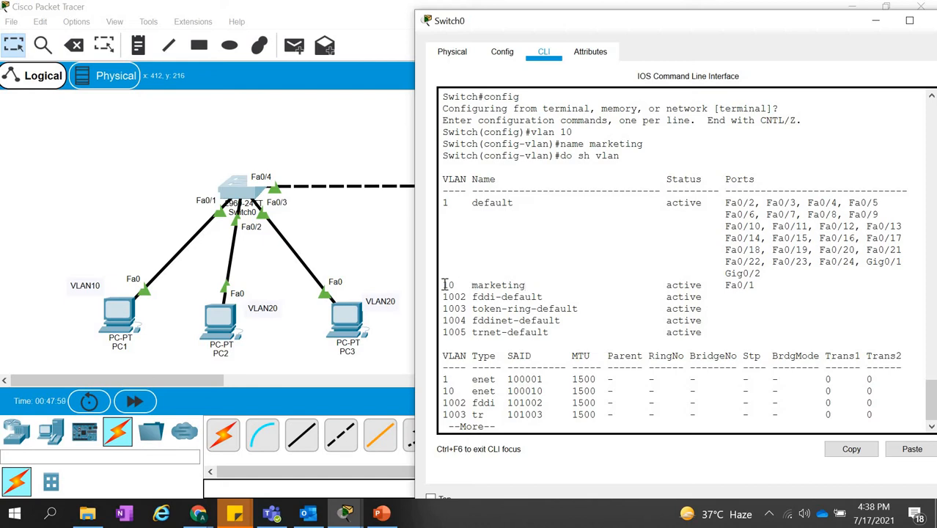
# Highlight the name marketing in the VLAN table, page to the listing's end and leave VLAN configuration mode with exit.
pyautogui.doubleClick(524, 284)
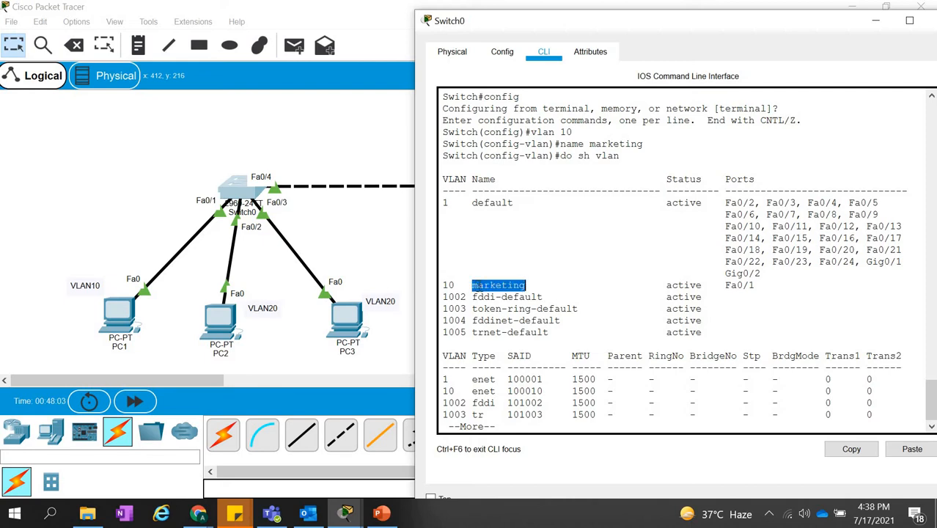
pyautogui.click(523, 286)
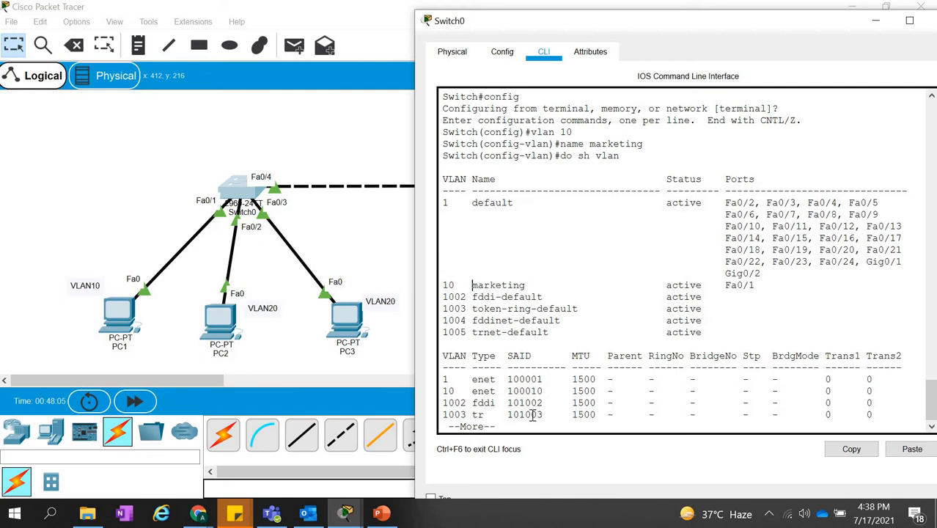
pyautogui.press('space')
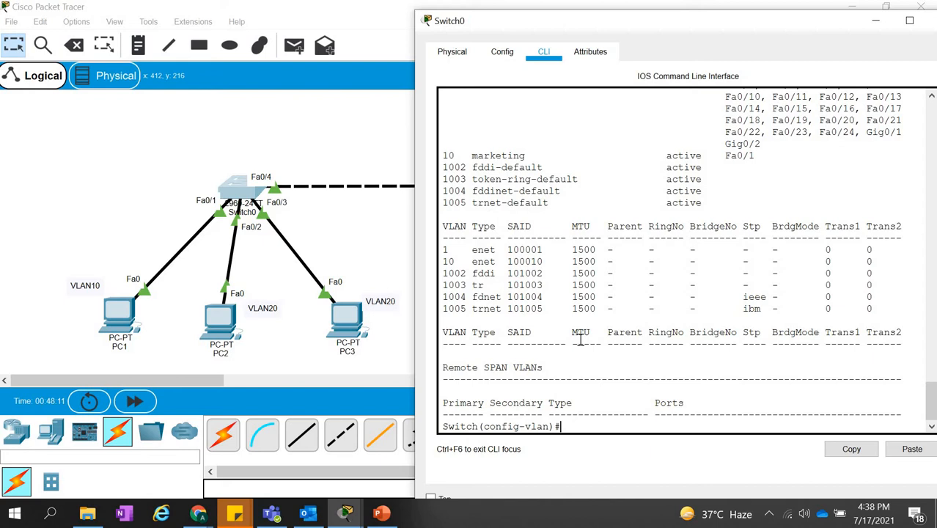
pyautogui.write('exit')
pyautogui.press('Return')
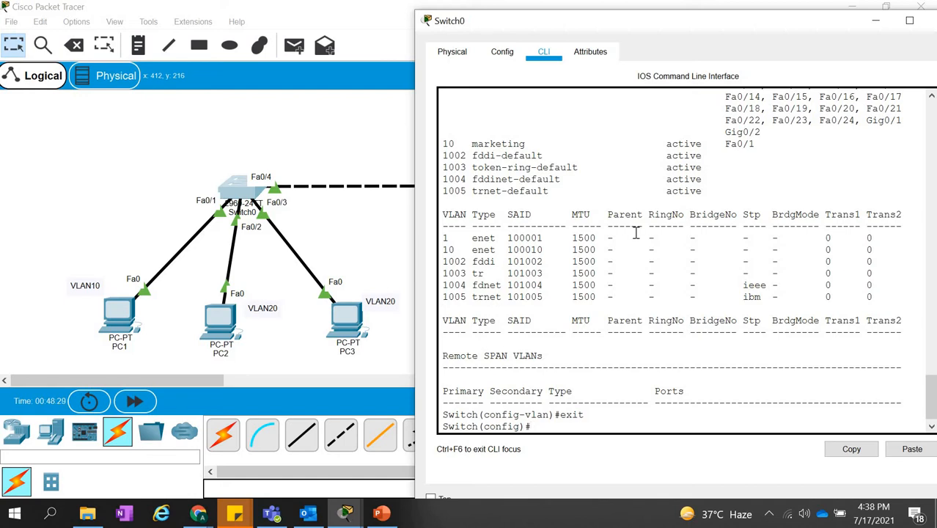
# Review the earlier Fa0/1 switchport commands in the CLI history and highlight the message below switchport access vlan 10.
pyautogui.scroll(10, 634, 232)
pyautogui.scroll(15, 636, 233)
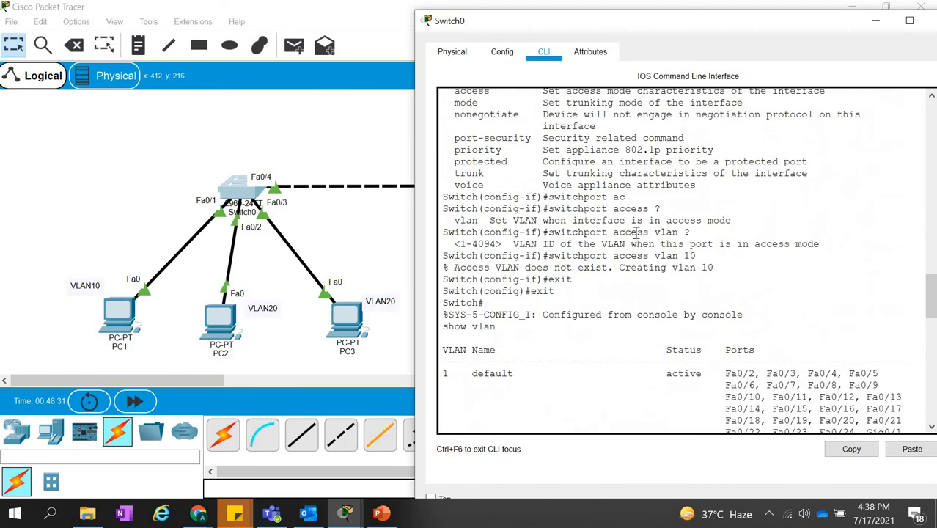
pyautogui.scroll(5, 635, 232)
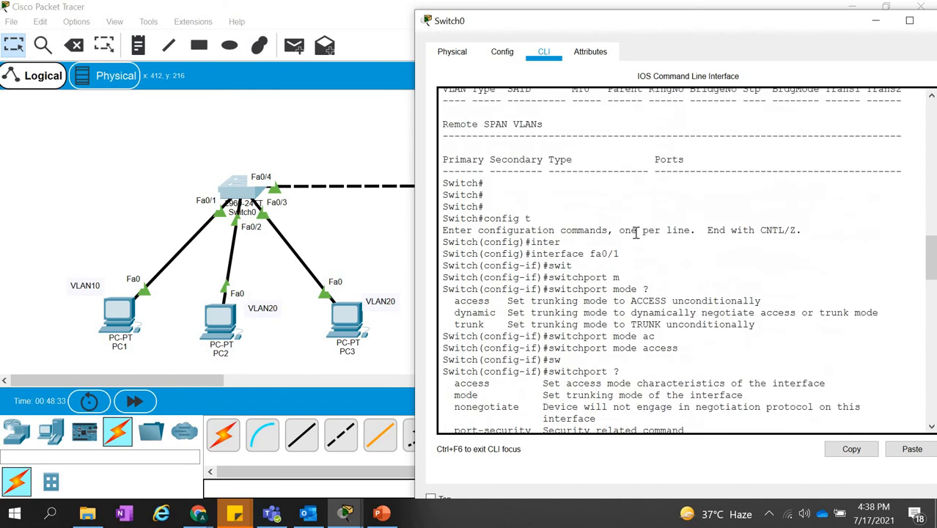
pyautogui.scroll(-6, 636, 233)
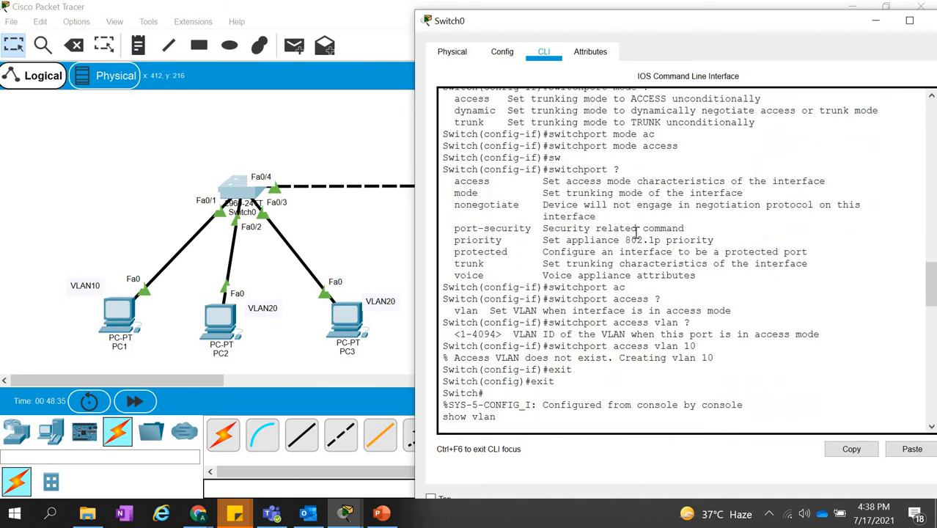
pyautogui.scroll(-1, 636, 233)
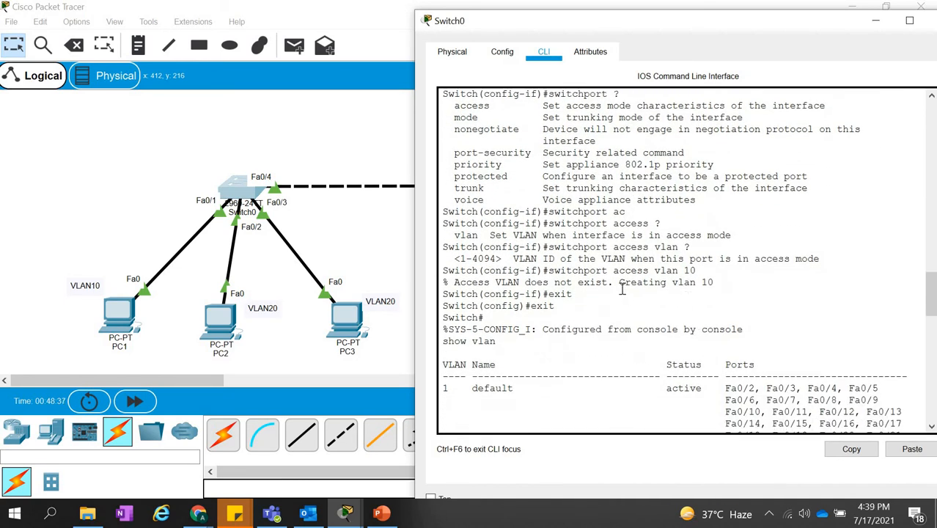
pyautogui.moveTo(445, 282); pyautogui.dragTo(671, 271)
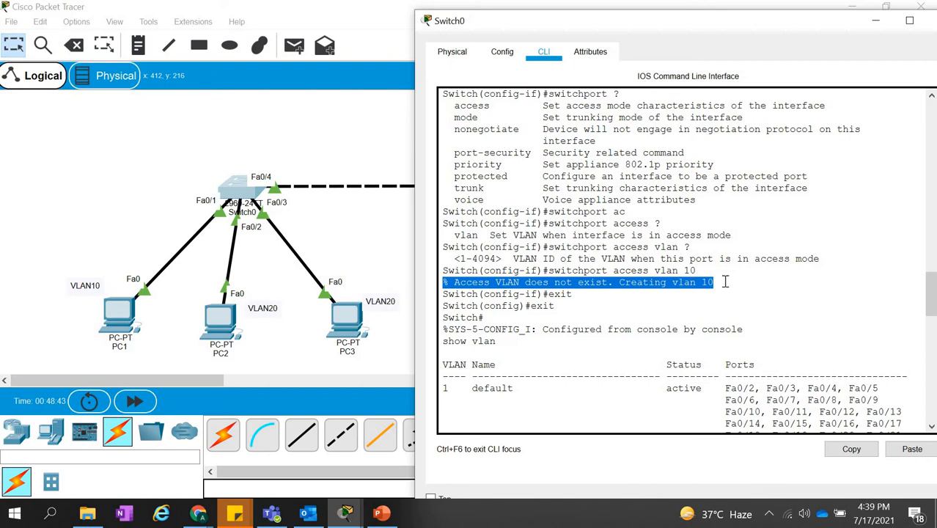
pyautogui.click(650, 286)
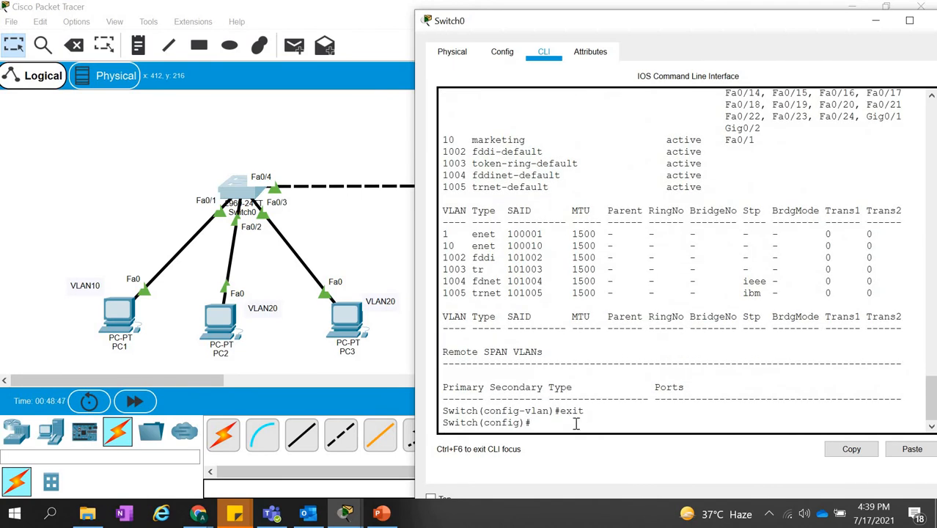
# Create VLAN 20 from global configuration mode with vlan 20 and name it sales.
pyautogui.write('vlan 20')
pyautogui.press('Return')
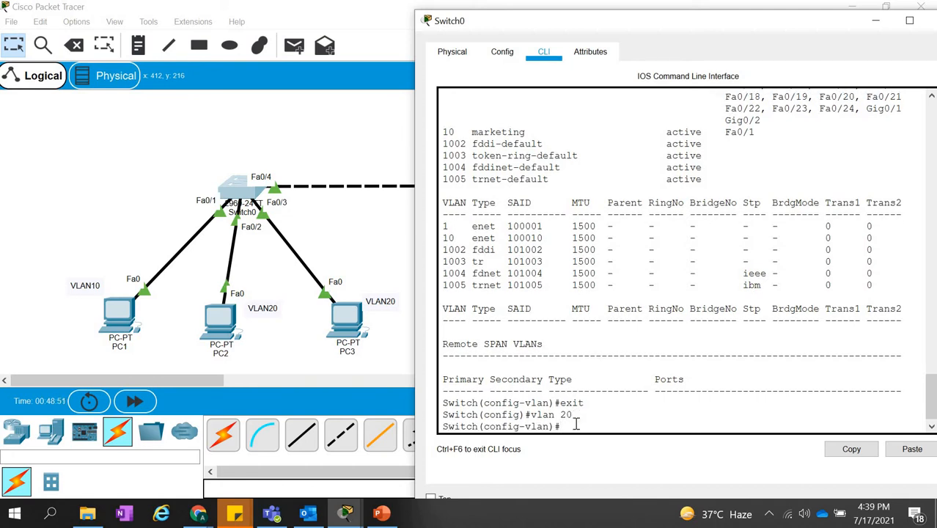
pyautogui.write('name sales')
pyautogui.press('Return')
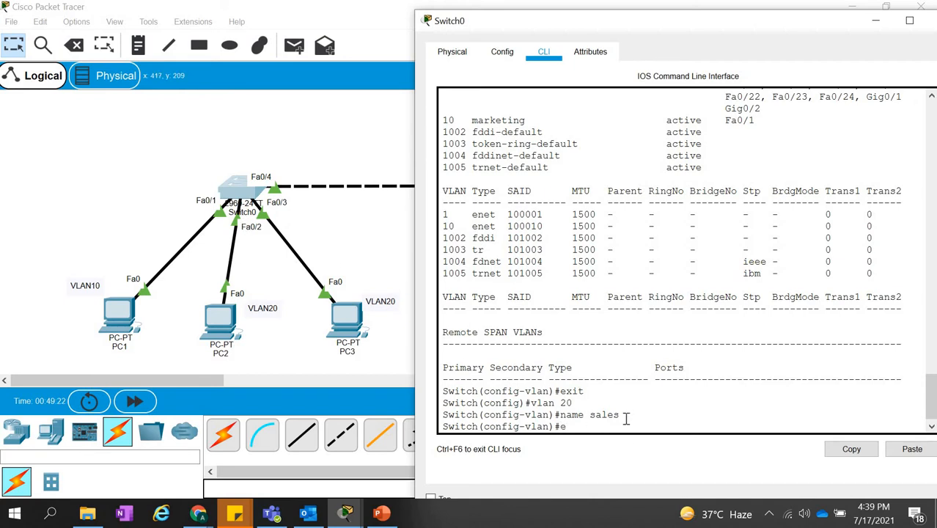
# Exit VLAN configuration mode and enter configuration mode for both VLAN 20 host ports with interface range fa0/2-3.
pyautogui.write('xit')
pyautogui.press('Return')
pyautogui.write('int')
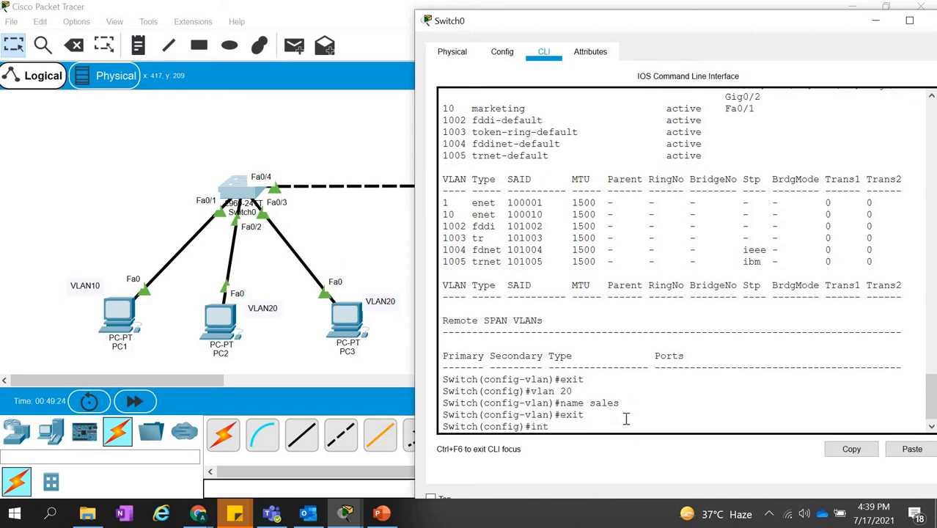
pyautogui.write('erface')
pyautogui.write(' fa0')
pyautogui.write('/1')
pyautogui.press('BackSpace')
pyautogui.press('BackSpace')
pyautogui.press('BackSpace')
pyautogui.press('BackSpace')
pyautogui.press('BackSpace')
pyautogui.write('ra')
pyautogui.press('Tab')
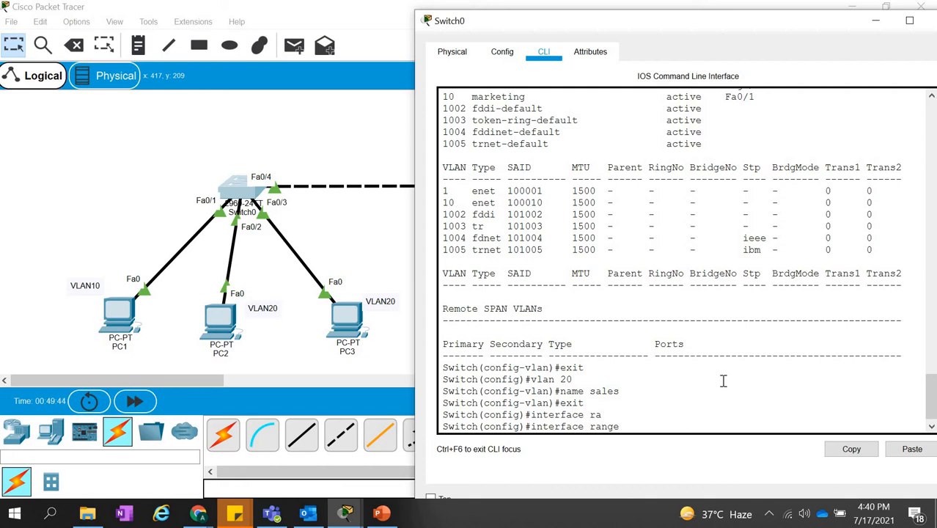
pyautogui.write('fa')
pyautogui.press('Tab')
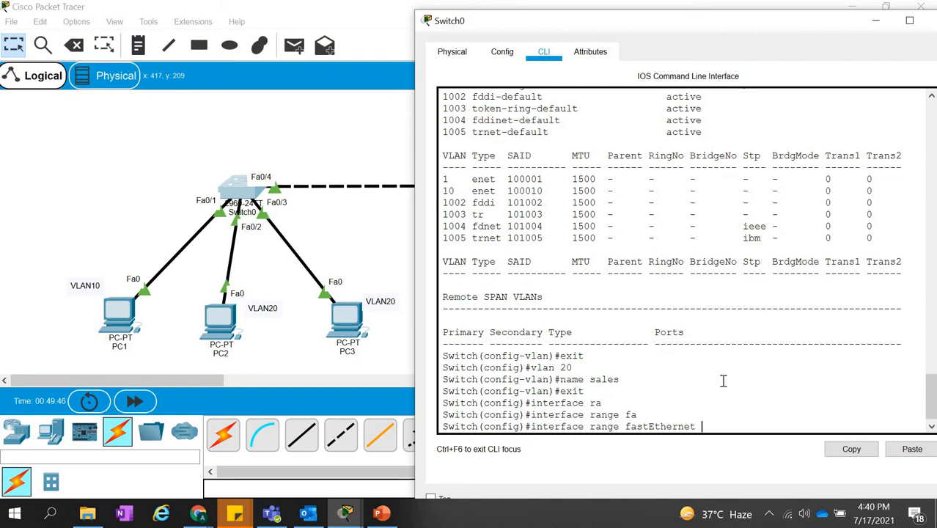
pyautogui.press('BackSpace')
pyautogui.press('BackSpace')
pyautogui.press('BackSpace')
pyautogui.press('BackSpace')
pyautogui.press('BackSpace')
pyautogui.press('BackSpace')
pyautogui.press('BackSpace')
pyautogui.press('BackSpace')
pyautogui.press('BackSpace')
pyautogui.press('BackSpace')
pyautogui.write('0/2-3')
pyautogui.press('Return')
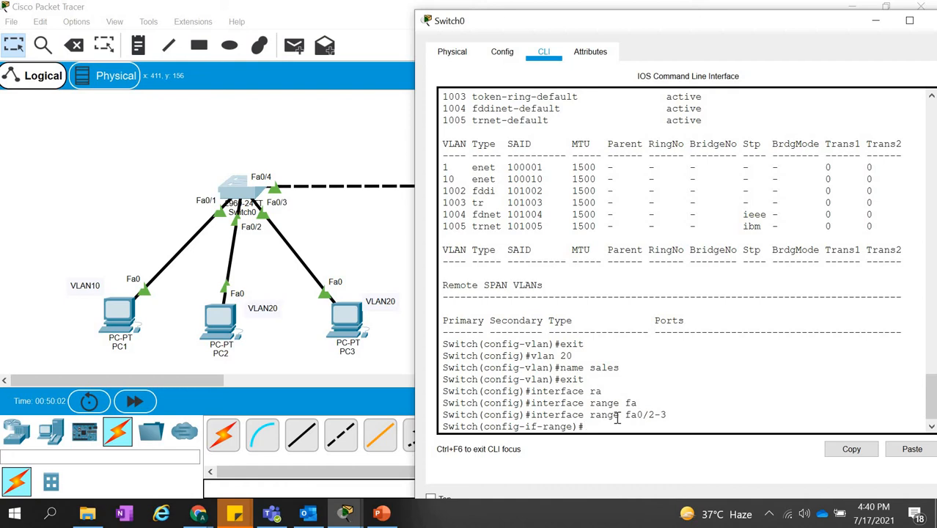
# Set the fa0/2-3 interface range to access mode with switchport mode access.
pyautogui.write('sw')
pyautogui.press('Tab')
pyautogui.write('moe')
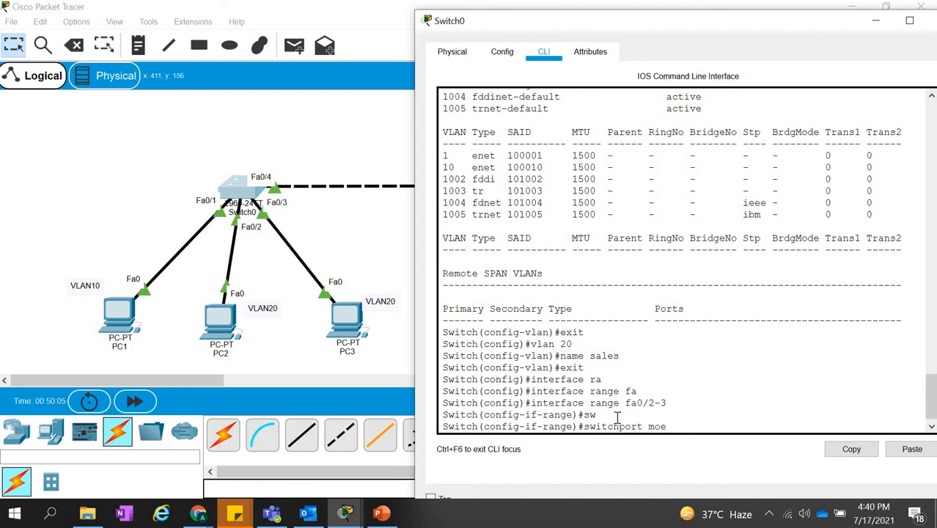
pyautogui.press('BackSpace')
pyautogui.write('de')
pyautogui.press('Tab')
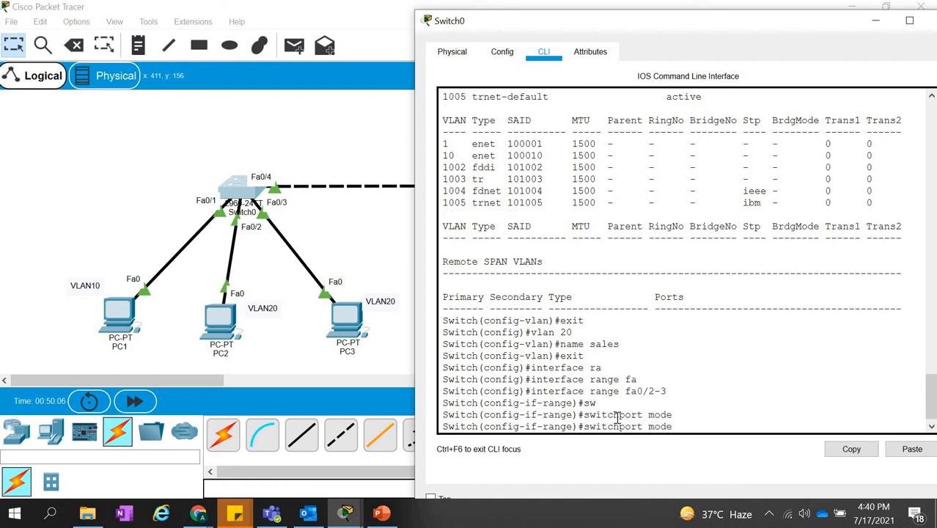
pyautogui.write('ac')
pyautogui.press('Tab')
pyautogui.press('Return')
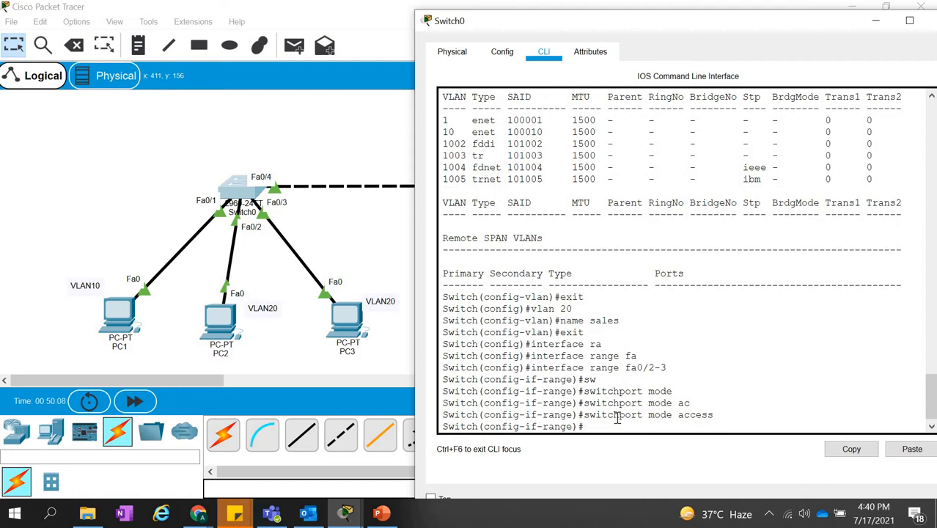
# Assign the fa0/2-3 interface range to VLAN 20 with switchport access vlan 20.
pyautogui.write('swi')
pyautogui.press('Tab')
pyautogui.write('a')
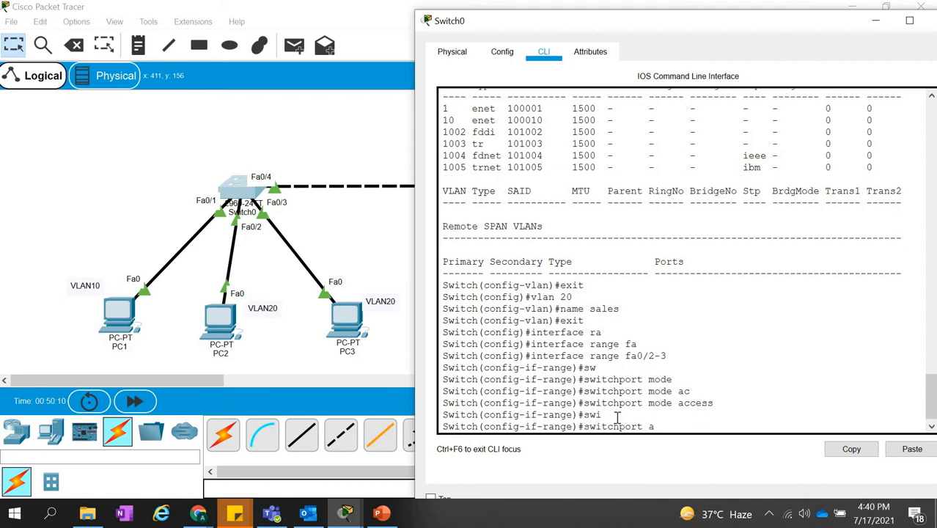
pyautogui.write('cc')
pyautogui.press('Tab')
pyautogui.write('vlan ')
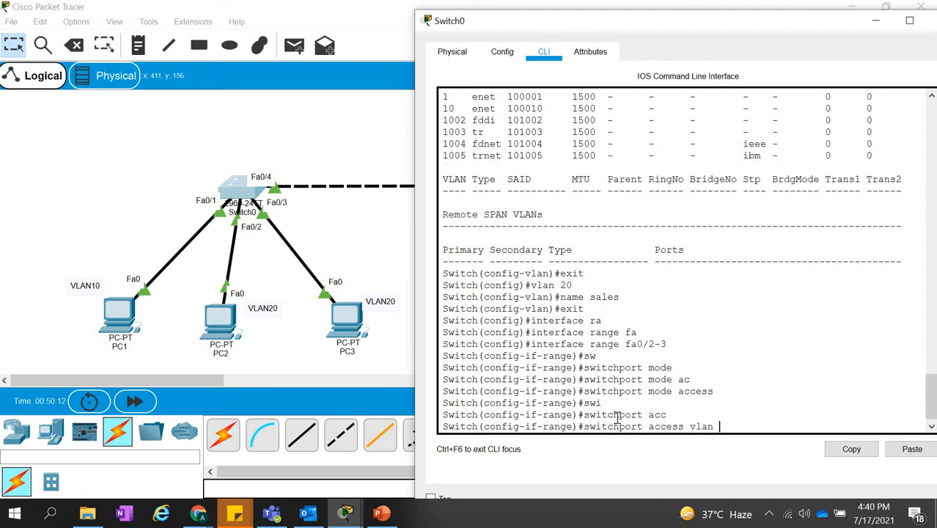
pyautogui.write('20')
pyautogui.press('Return')
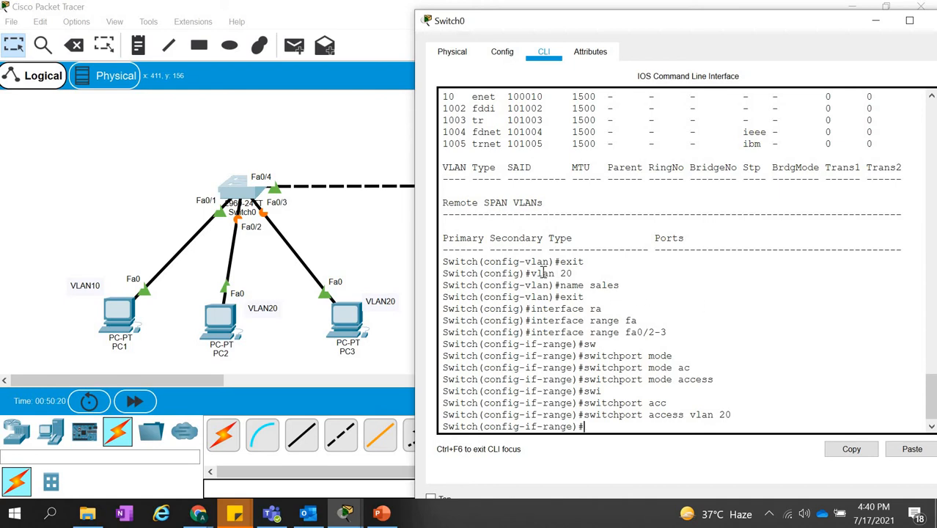
# Highlight the vlan 20 command in Switch0's CLI history, then return to the topology workspace.
pyautogui.moveTo(573, 274); pyautogui.dragTo(539, 274)
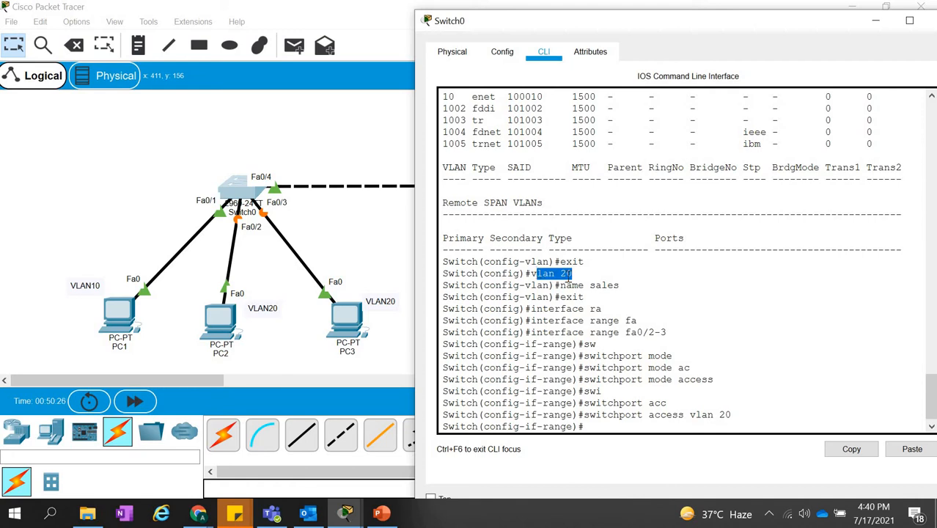
pyautogui.click(608, 426)
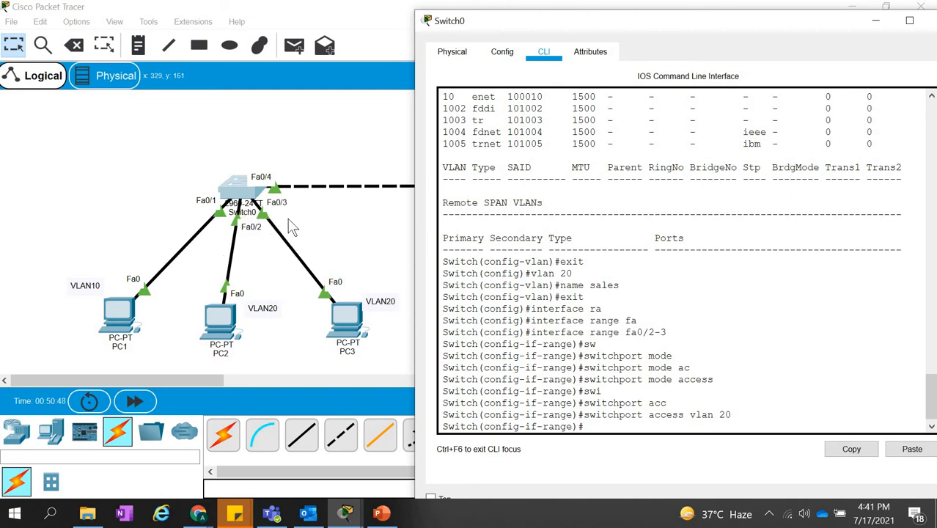
pyautogui.click(332, 252)
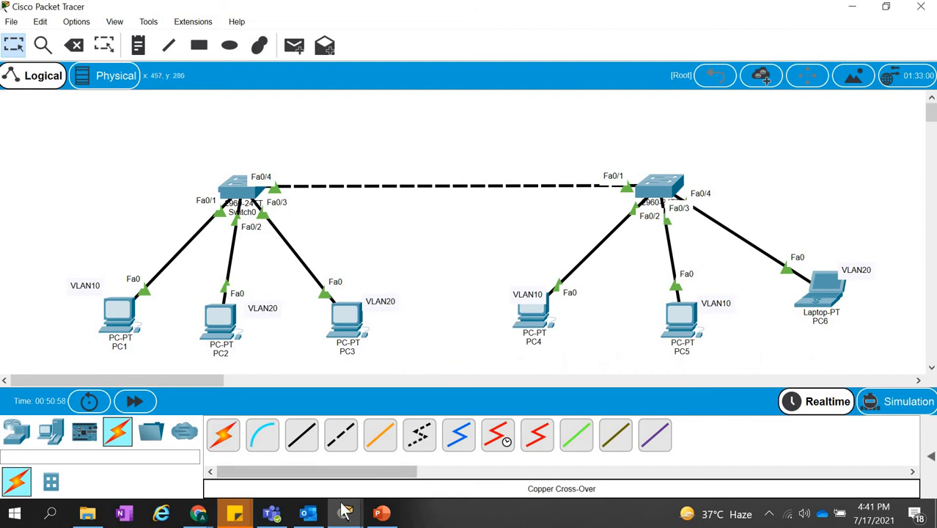
# Bring up PC1's command prompt beside the topology and highlight the replies of the earlier 192.168.1.2 ping.
pyautogui.moveTo(346, 511)
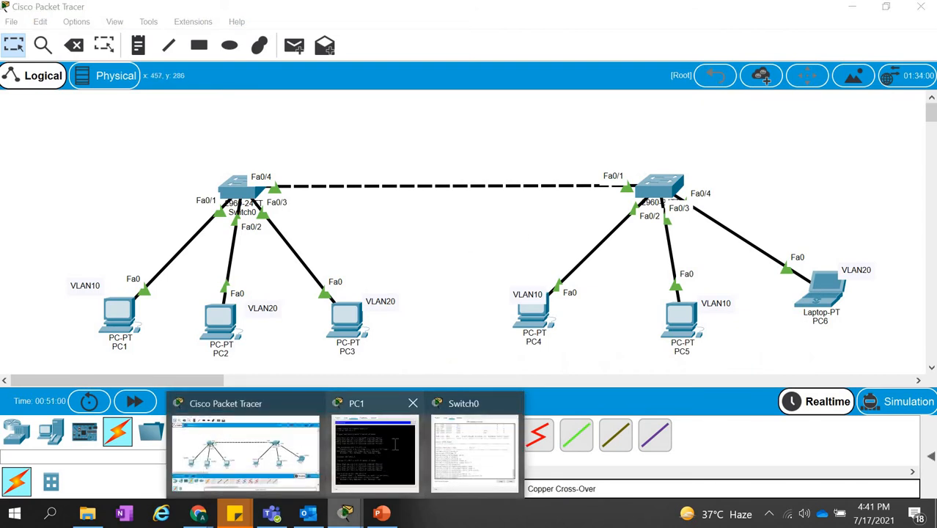
pyautogui.click(398, 449)
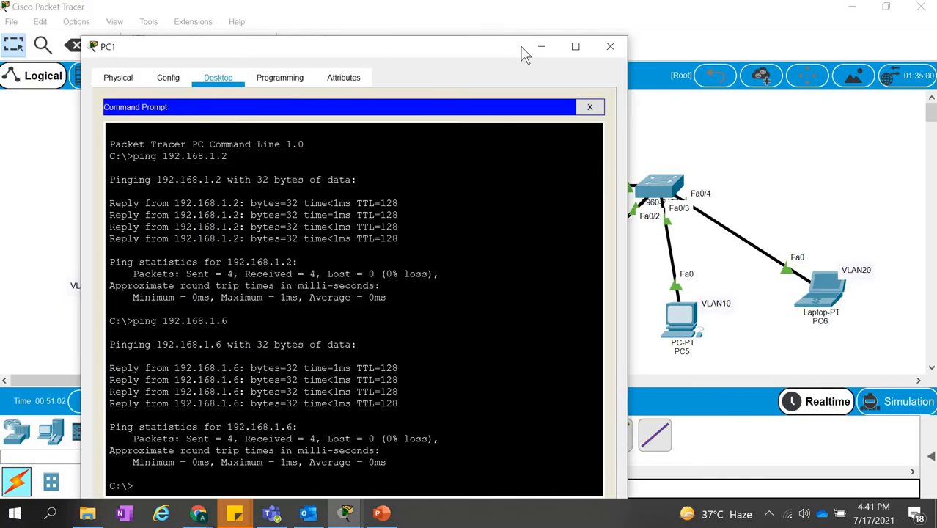
pyautogui.moveTo(522, 49); pyautogui.dragTo(725, 10)
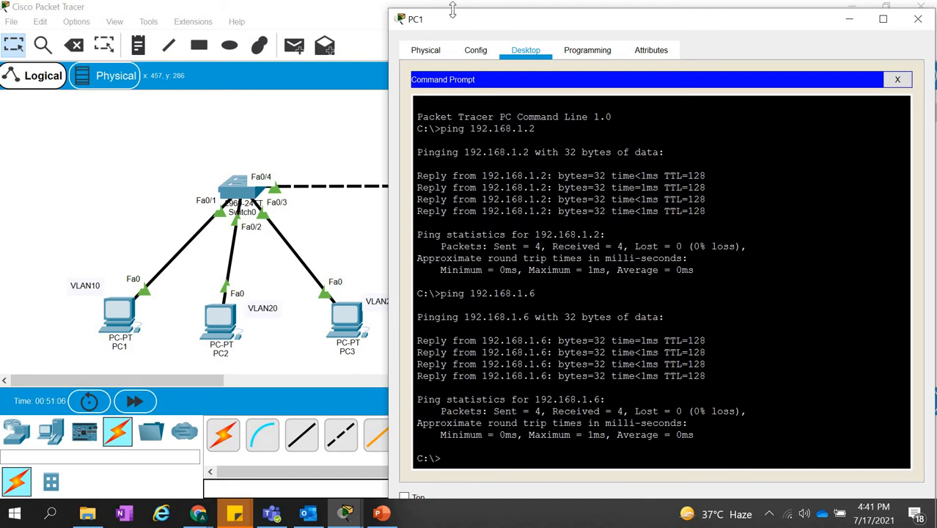
pyautogui.click(714, 213)
pyautogui.moveTo(714, 214); pyautogui.dragTo(427, 156)
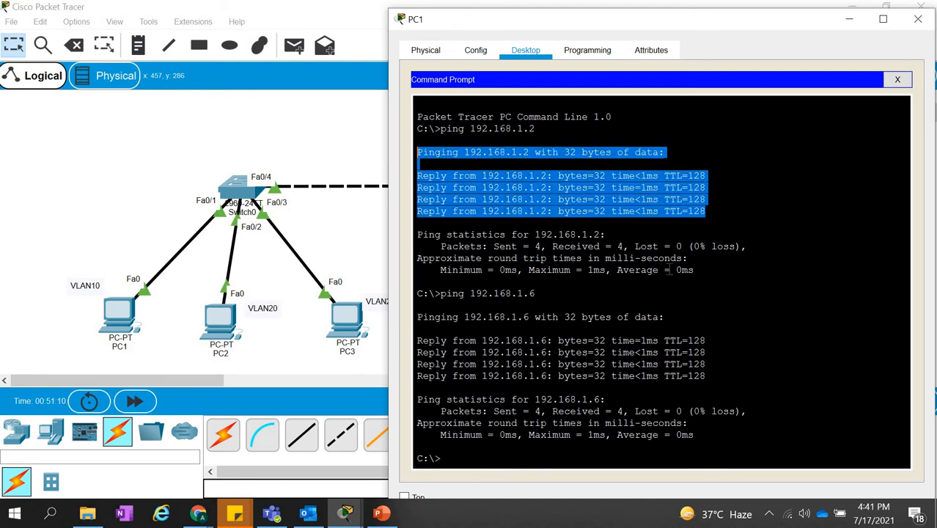
pyautogui.click(701, 283)
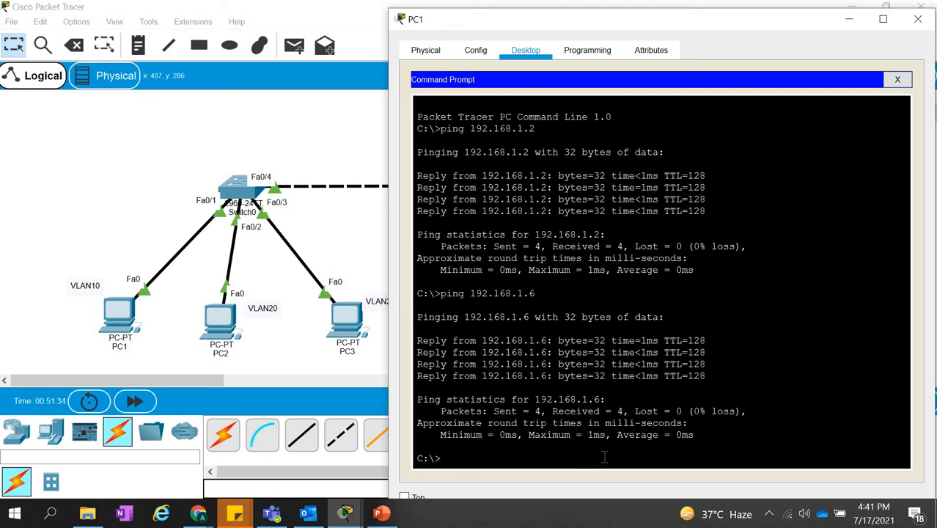
# Test connectivity from PC1 to PC2 with ping 192.168.1.2.
pyautogui.write('ping')
pyautogui.write('192.168.1.3')
pyautogui.press('BackSpace')
pyautogui.write('2')
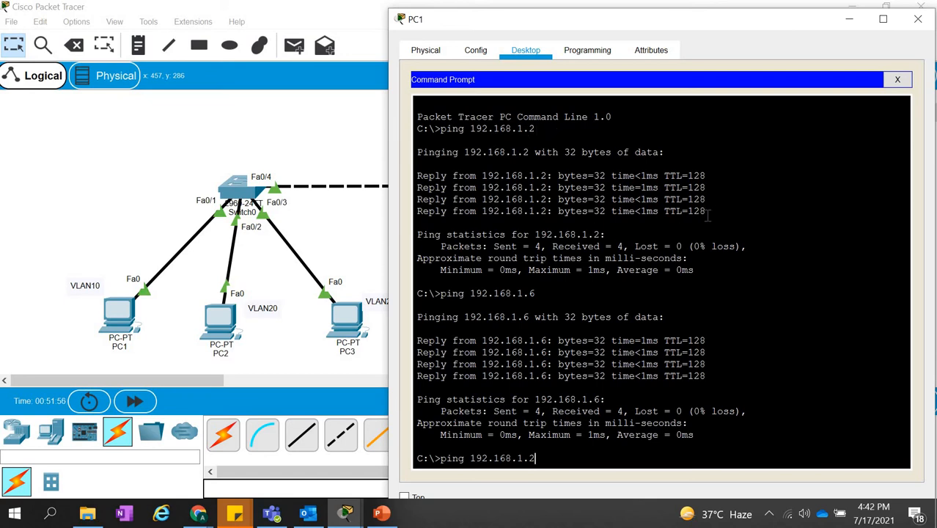
pyautogui.press('Return')
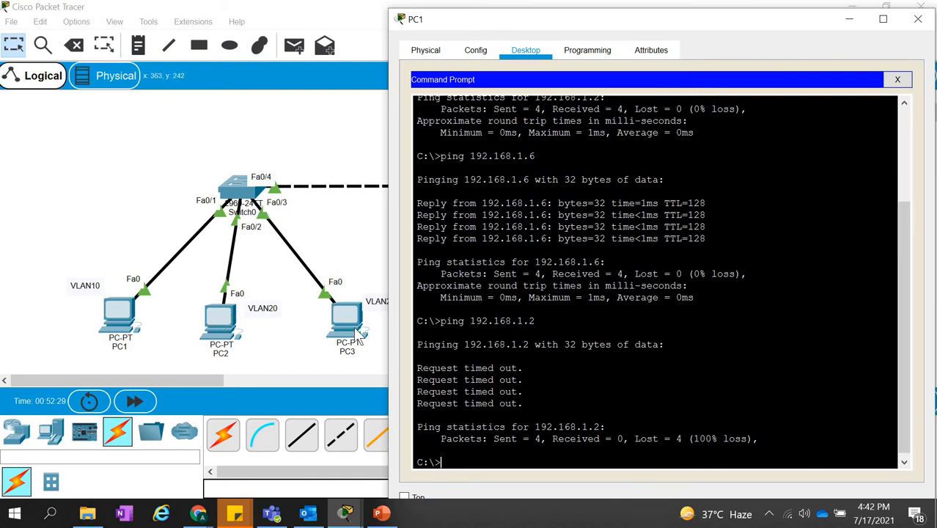
# Open PC2's command prompt, test connectivity to PC3 with ping 192.168.1.3, and minimize the PC2 window.
pyautogui.click(226, 321)
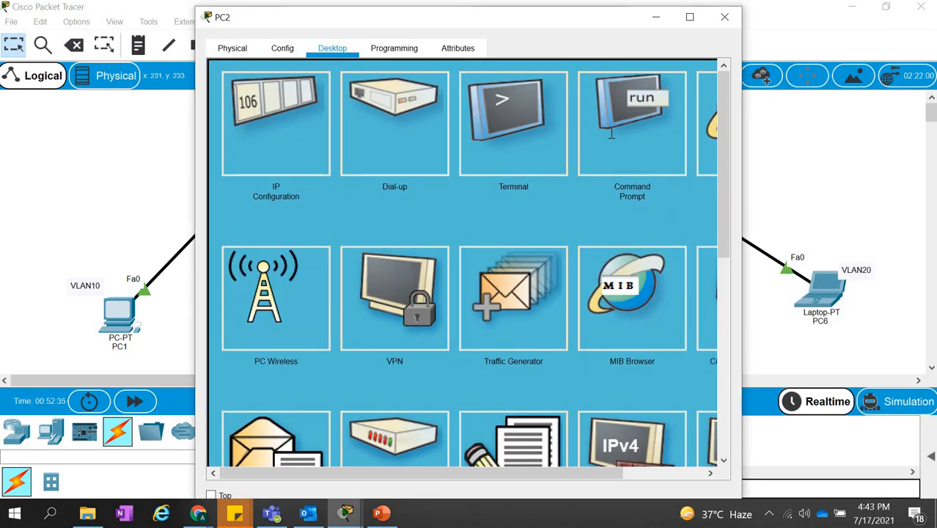
pyautogui.click(611, 136)
pyautogui.write('ping')
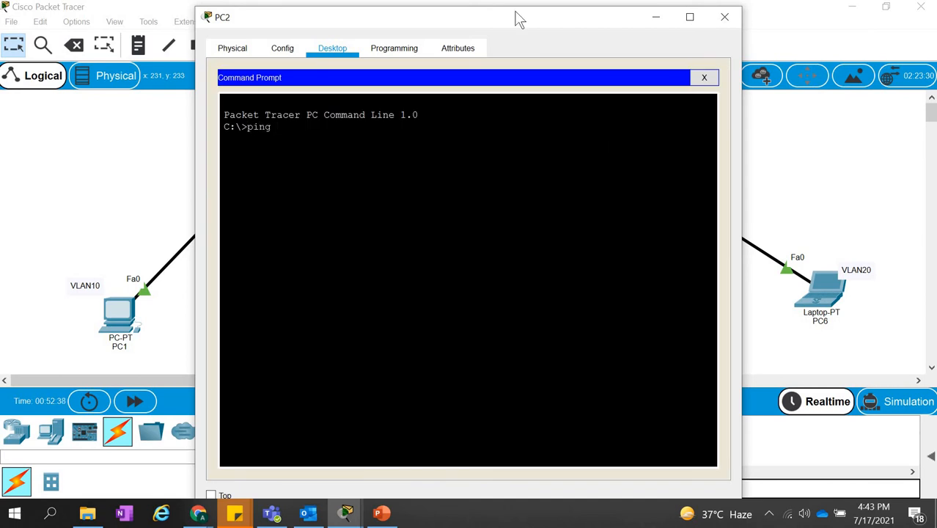
pyautogui.moveTo(517, 19); pyautogui.dragTo(674, 46)
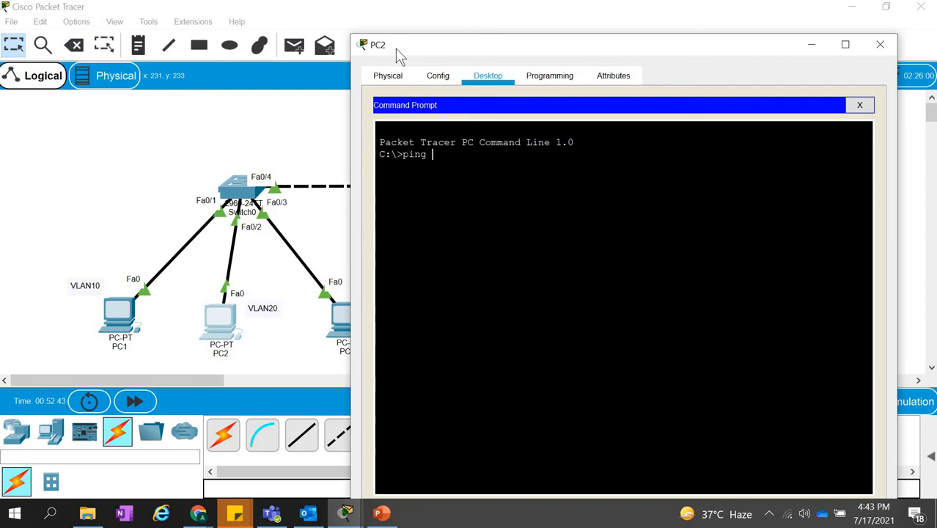
pyautogui.write('192.168.1.3')
pyautogui.press('Return')
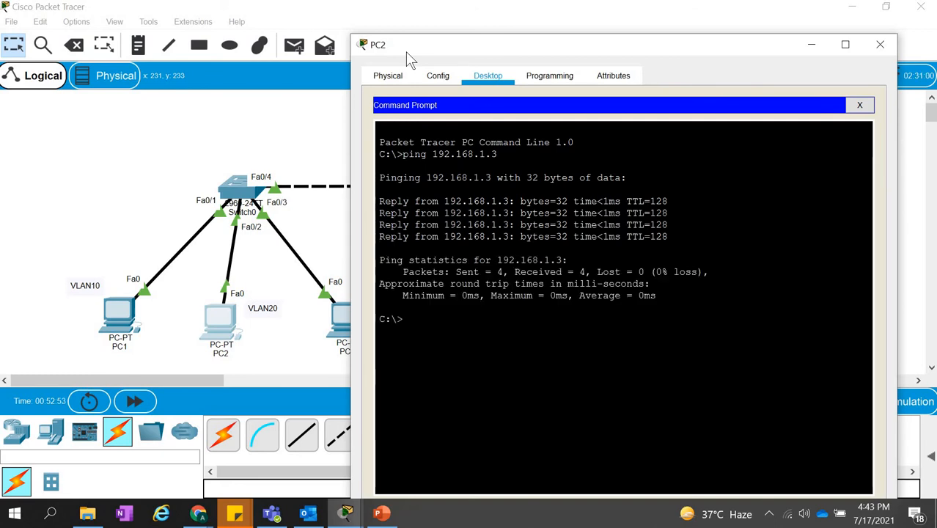
pyautogui.click(811, 44)
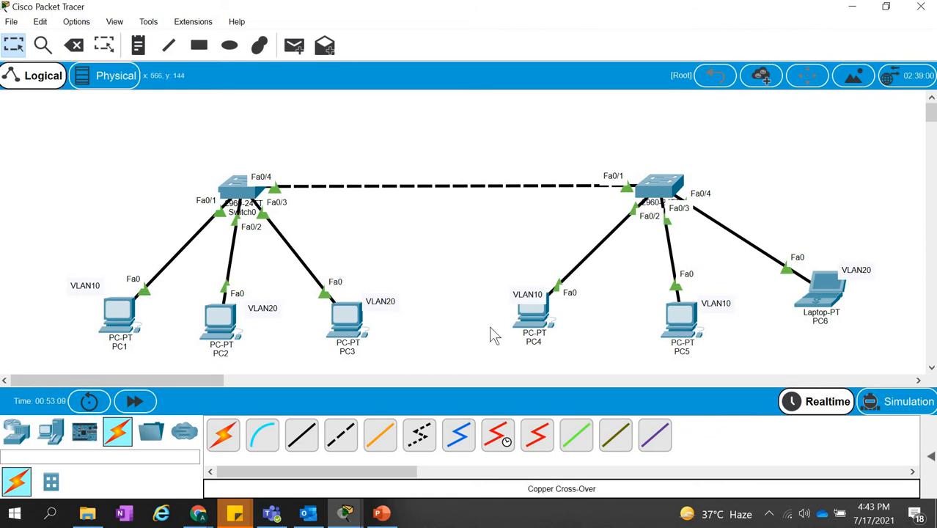
# Try to rename Switch0 as Switch1 in the topology.
pyautogui.click(245, 213)
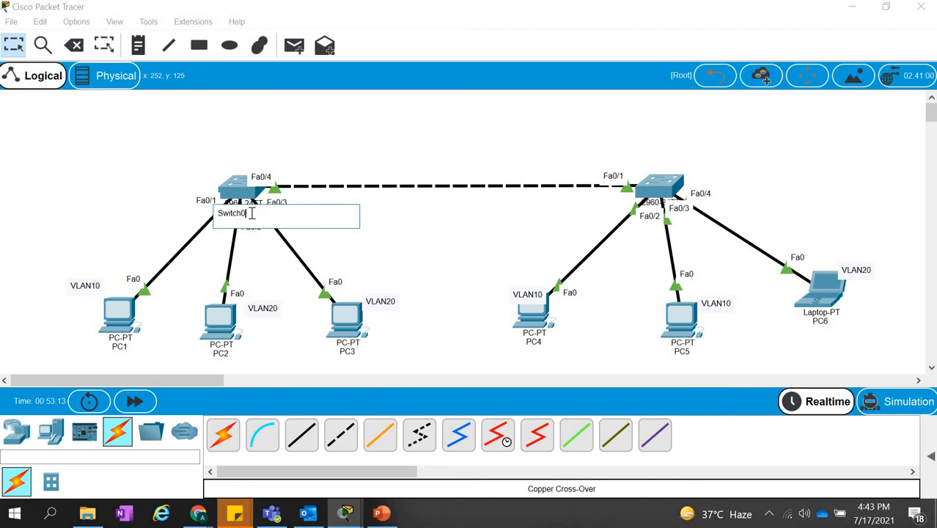
pyautogui.press('BackSpace')
pyautogui.write('1')
pyautogui.press('Return')
pyautogui.click(525, 259)
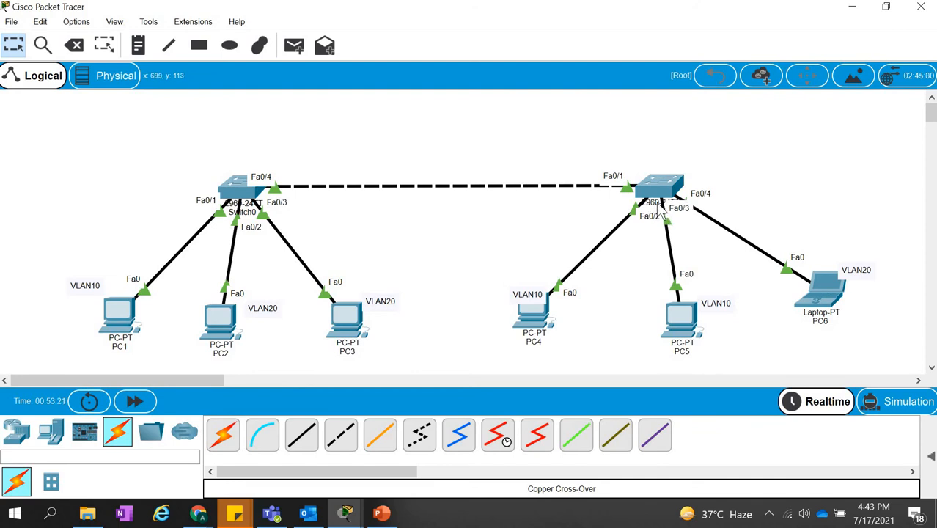
# Move the switch serving PC4, PC5 and PC6 to just above PC4 and rename it Switch2.
pyautogui.moveTo(659, 187); pyautogui.dragTo(722, 135)
pyautogui.moveTo(570, 174); pyautogui.dragTo(561, 178)
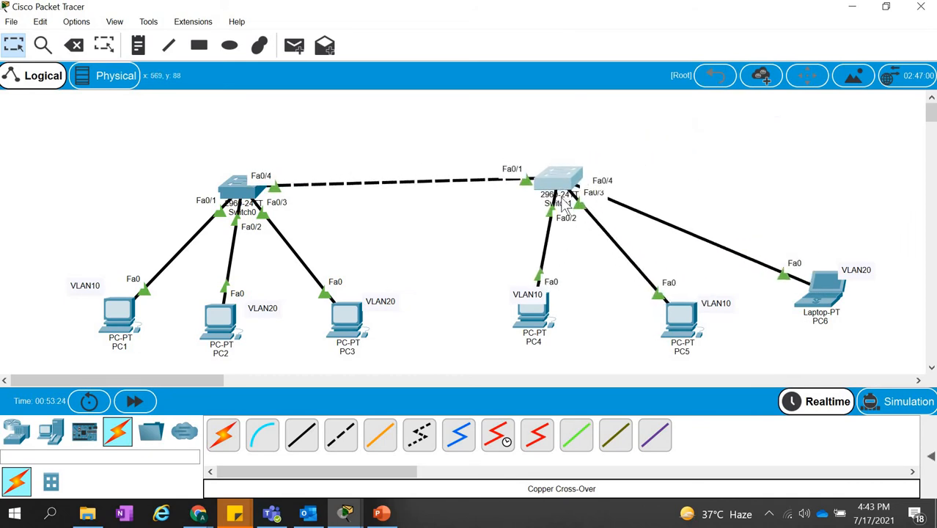
pyautogui.click(566, 206)
pyautogui.click(566, 207)
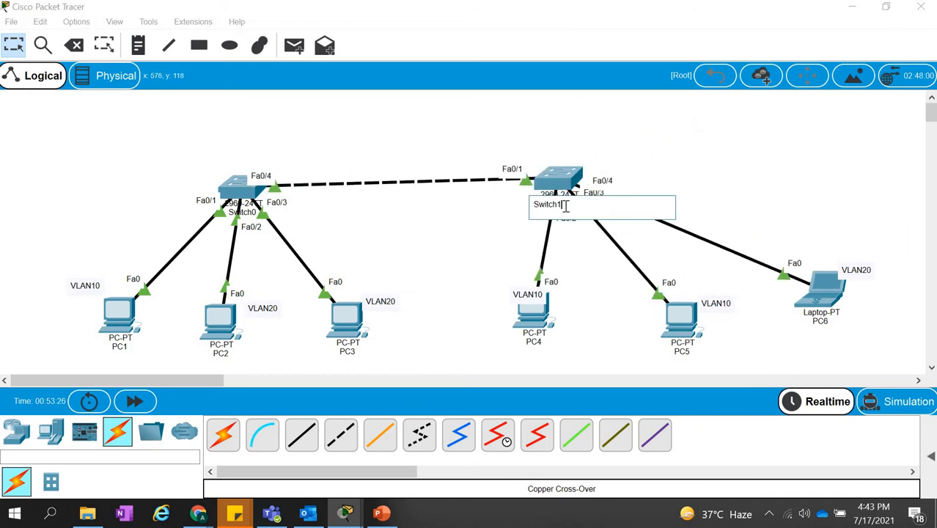
pyautogui.write('2')
pyautogui.click(489, 226)
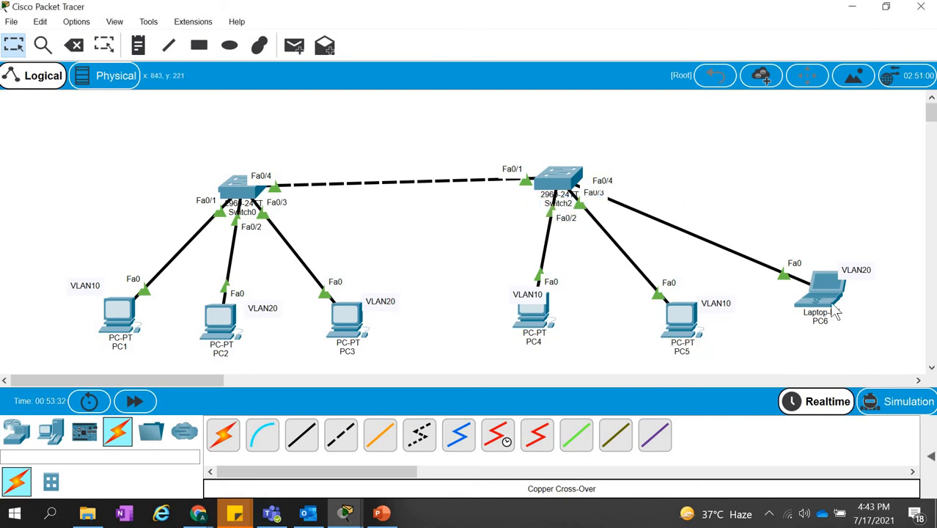
# Rename the switch serving PC1, PC2 and PC3 as Switch1.
pyautogui.click(253, 211)
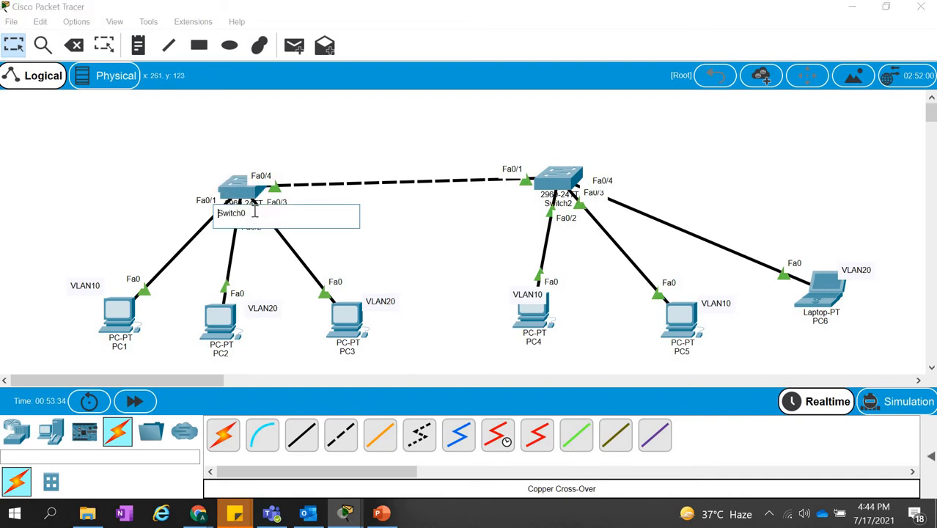
pyautogui.press('BackSpace')
pyautogui.write('1')
pyautogui.click(434, 245)
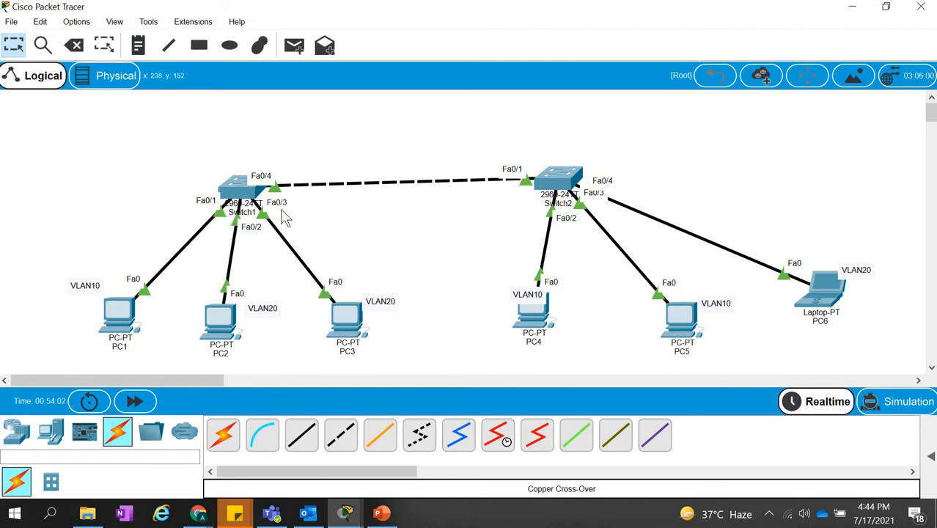
# Test connectivity from PC1 to PC4 with ping 192.168.1.4, then return to the topology workspace.
pyautogui.click(120, 313)
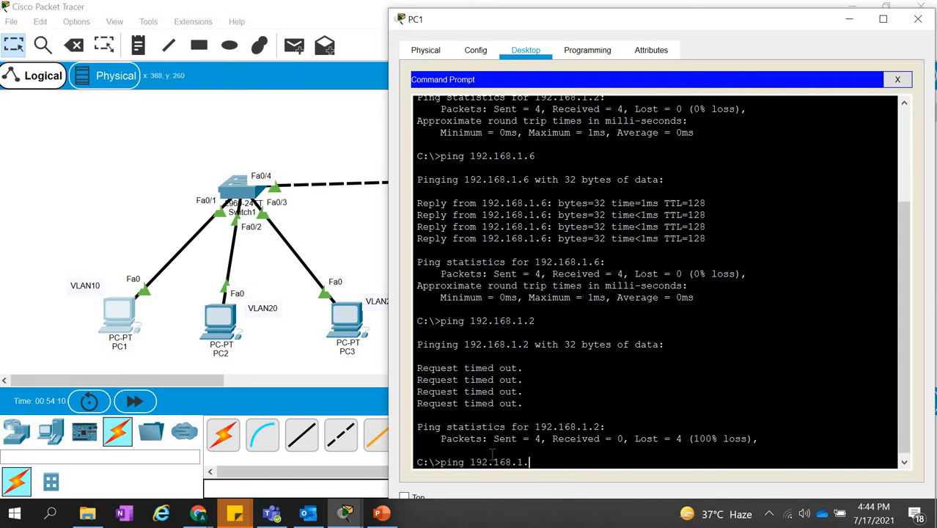
pyautogui.write('4')
pyautogui.press('Return')
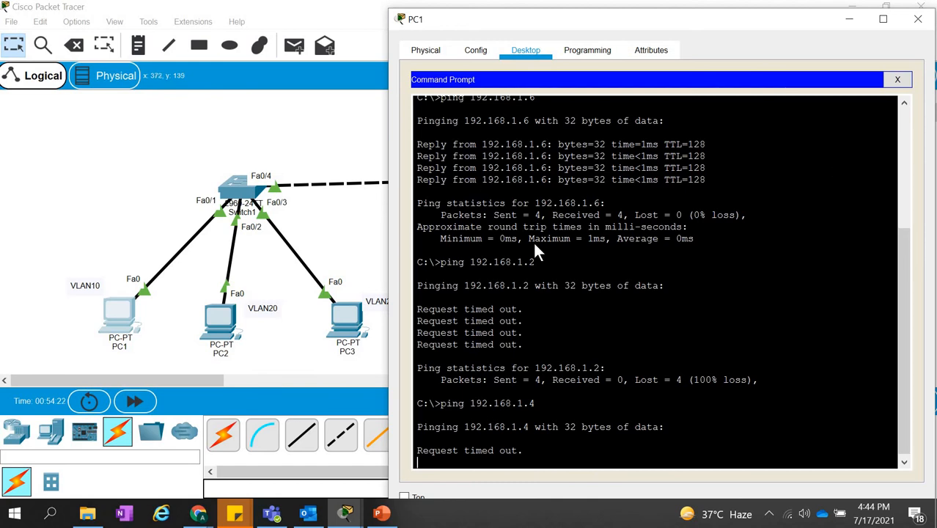
pyautogui.click(362, 248)
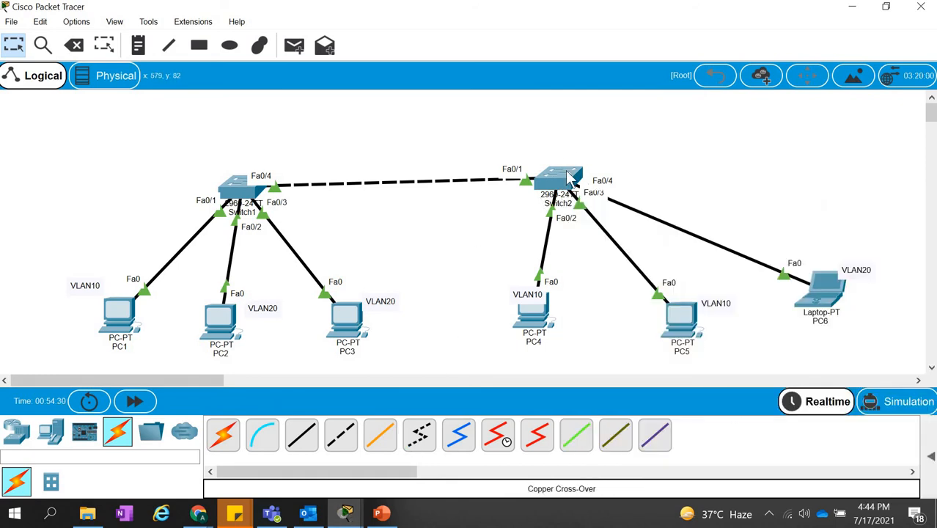
# Open Switch2's command line and enter global configuration mode with en and config t.
pyautogui.click(569, 177)
pyautogui.click(325, 49)
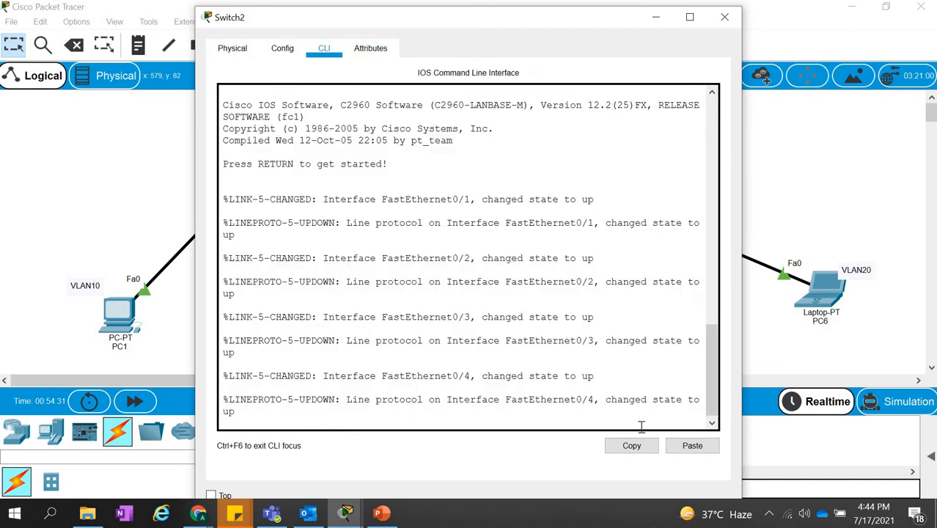
pyautogui.press('Return')
pyautogui.press('Return')
pyautogui.press('Return')
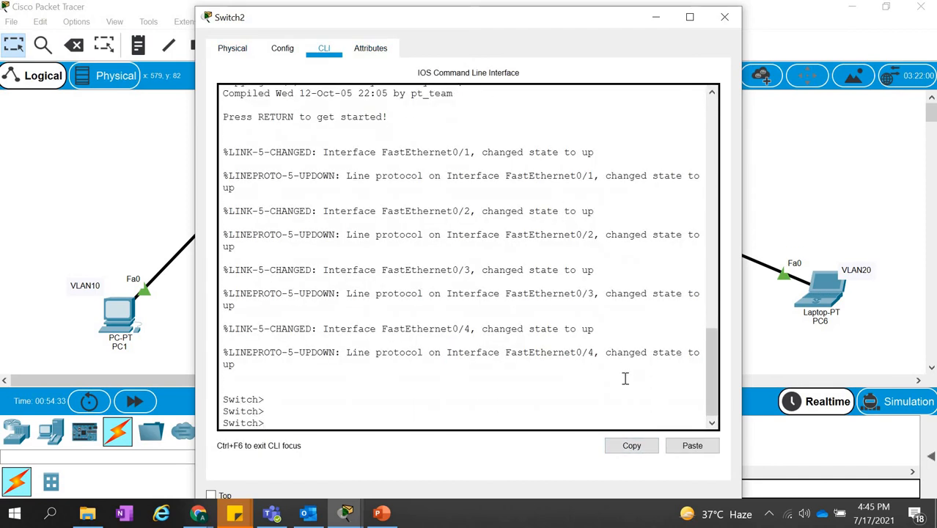
pyautogui.write('en')
pyautogui.press('Return')
pyautogui.write('config')
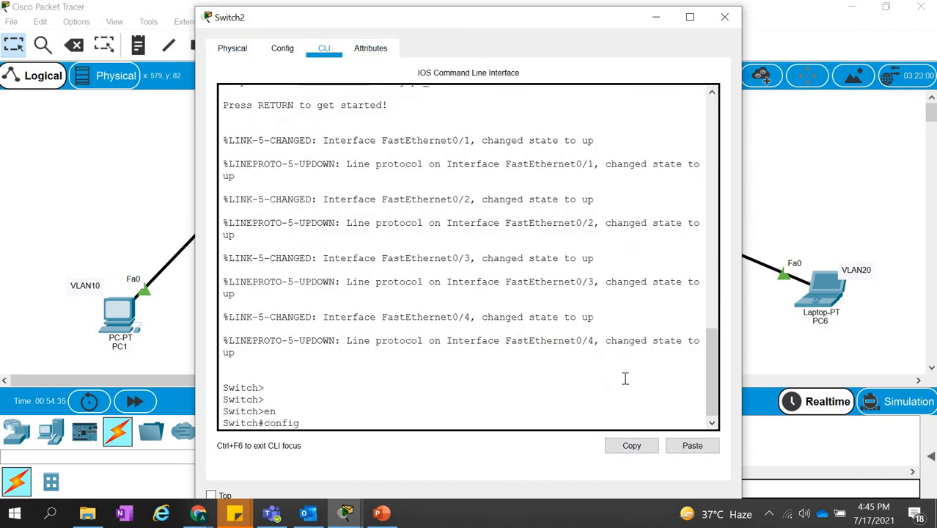
pyautogui.write(' t')
pyautogui.press('Return')
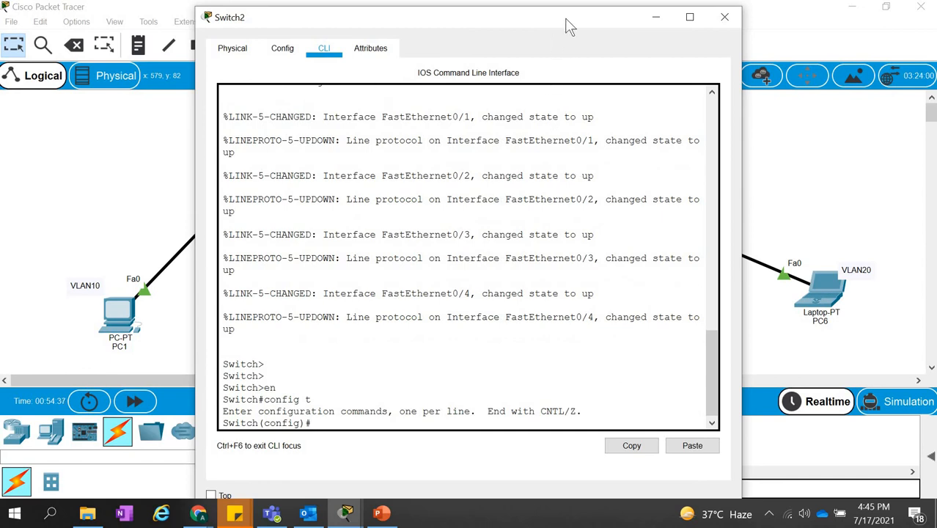
# Rearrange the topology: move Switch2 farther from Switch1 and spread PC4, PC5 and PC6 around it so the port labels are readable.
pyautogui.moveTo(572, 35); pyautogui.dragTo(339, 14)
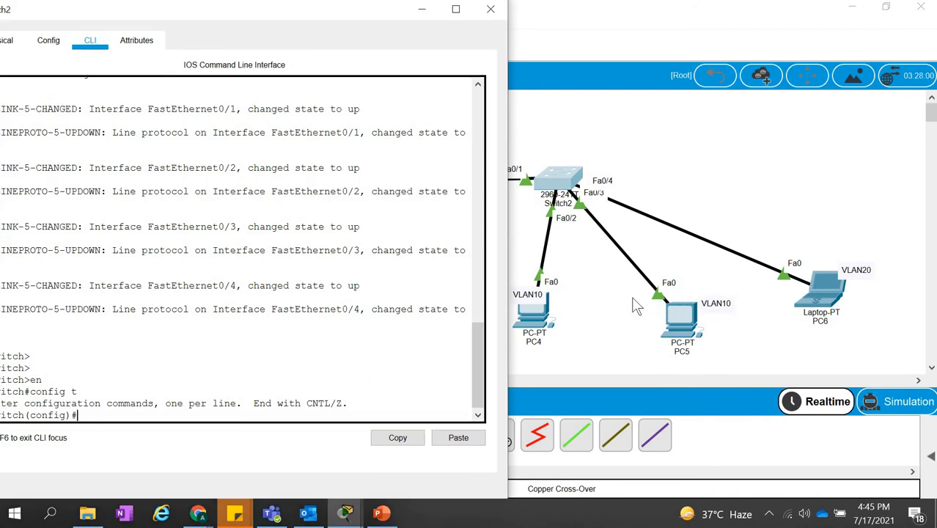
pyautogui.click(632, 297)
pyautogui.moveTo(560, 189); pyautogui.dragTo(659, 187)
pyautogui.moveTo(538, 308); pyautogui.dragTo(544, 258)
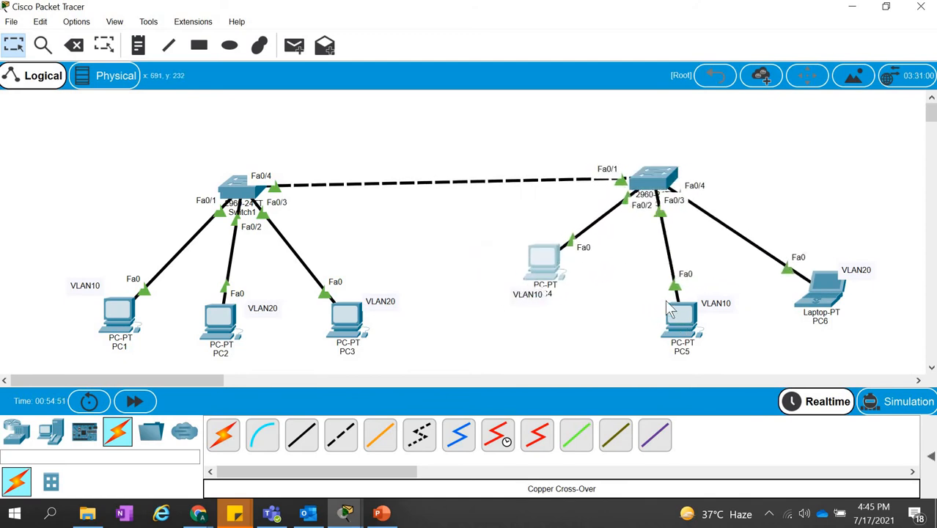
pyautogui.moveTo(667, 317); pyautogui.dragTo(636, 283)
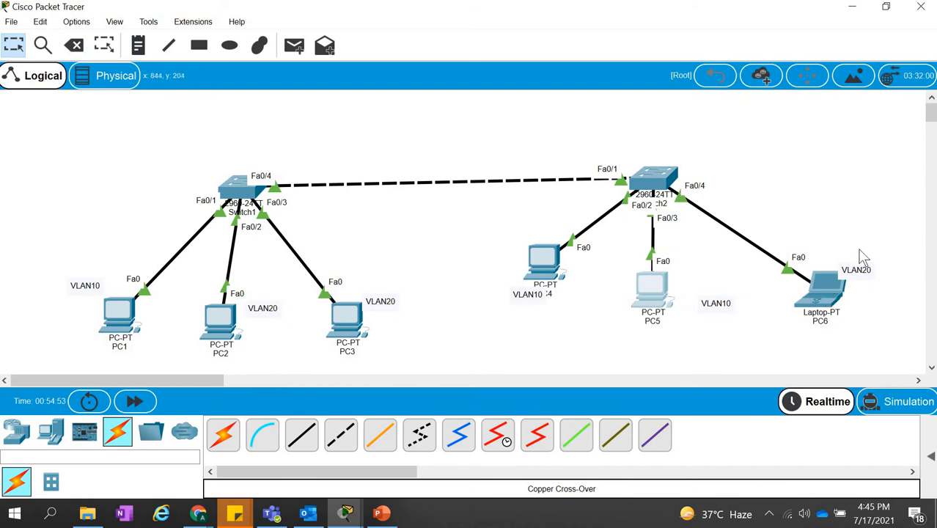
pyautogui.moveTo(838, 291); pyautogui.dragTo(889, 239)
pyautogui.moveTo(663, 287); pyautogui.dragTo(696, 287)
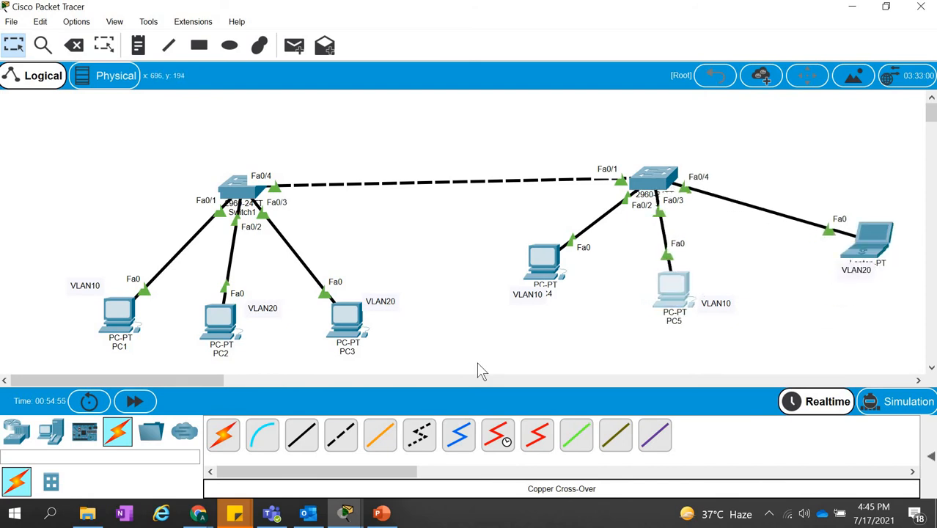
# Create VLAN 10 named market on Switch2 and exit back to global configuration mode.
pyautogui.click(654, 180)
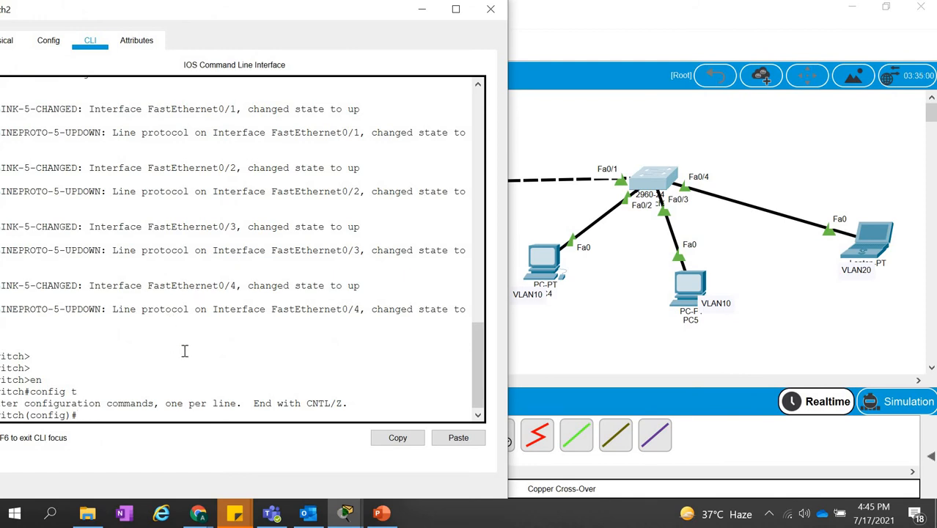
pyautogui.press('Return')
pyautogui.press('Return')
pyautogui.press('Return')
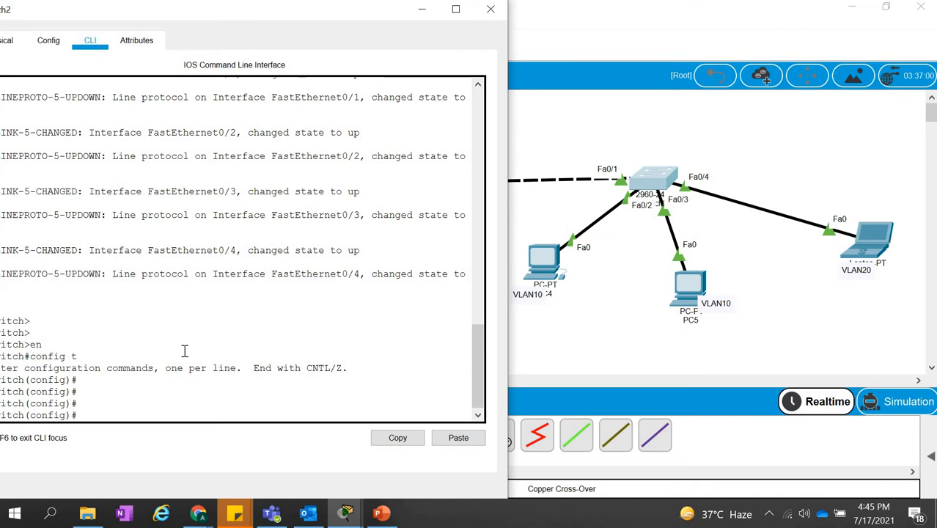
pyautogui.write('vlan 10')
pyautogui.press('Return')
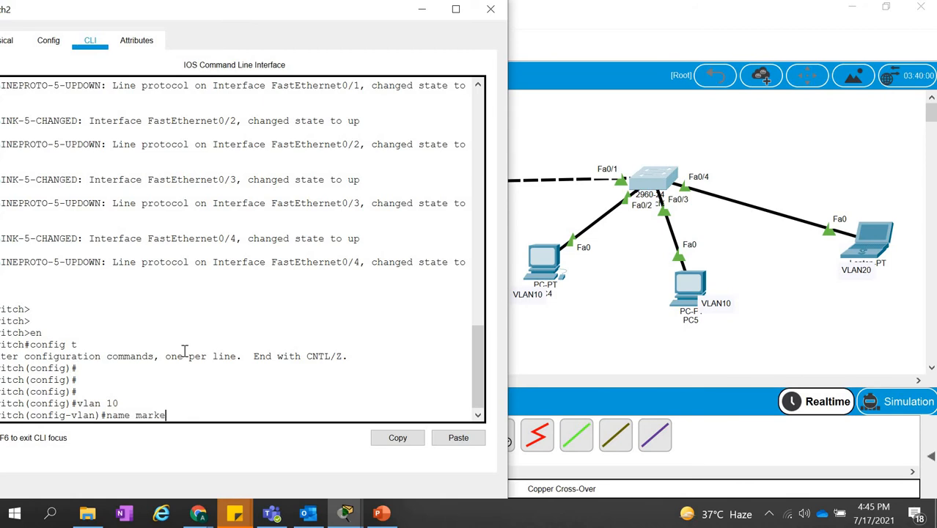
pyautogui.write('name marketing')
pyautogui.moveTo(96, 404); pyautogui.dragTo(118, 403)
pyautogui.click(122, 404)
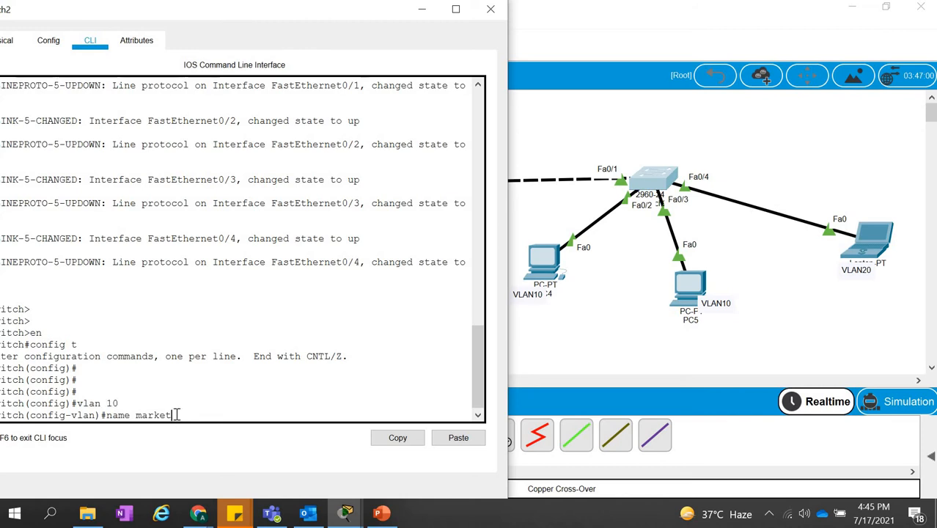
pyautogui.press('Return')
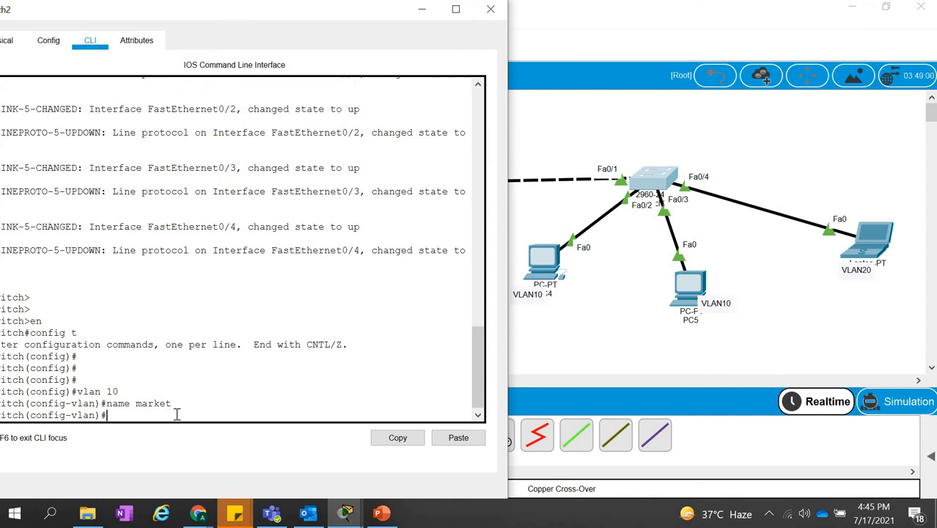
pyautogui.write('exit')
pyautogui.press('Return')
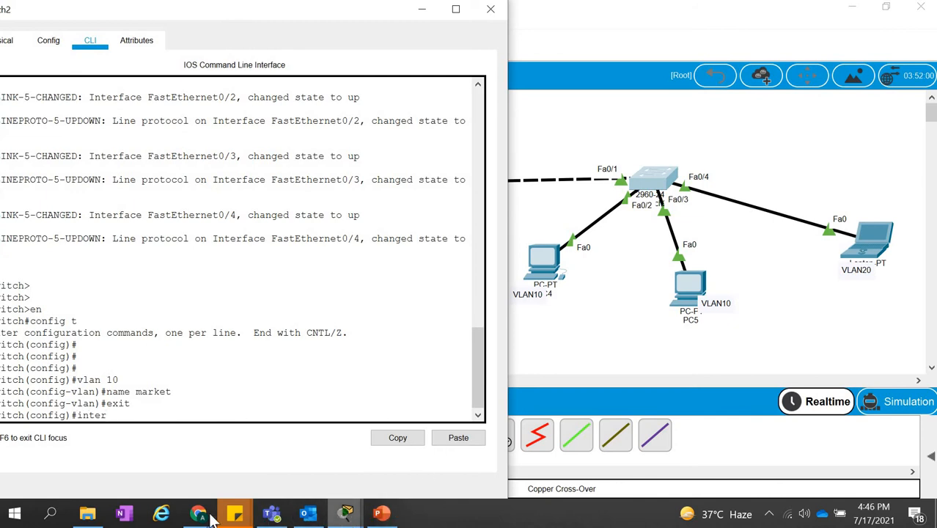
pyautogui.moveTo(207, 517)
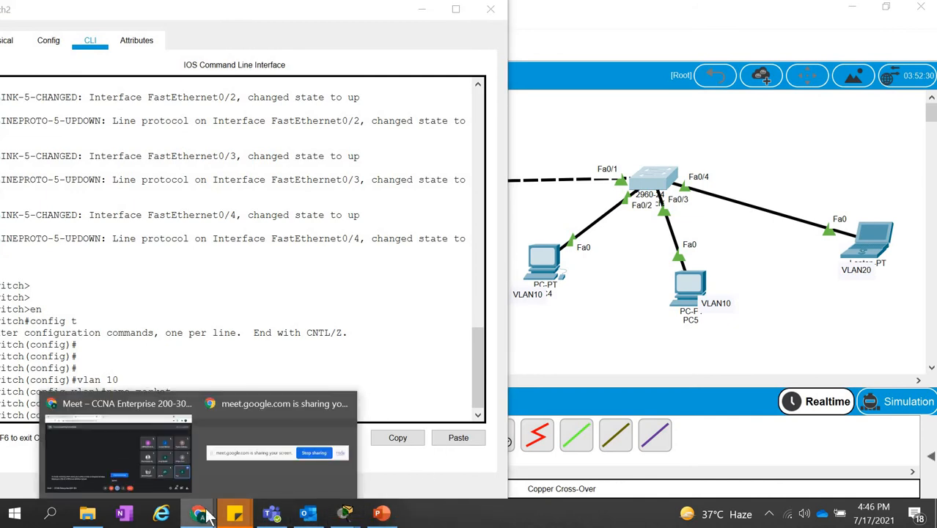
pyautogui.click(272, 455)
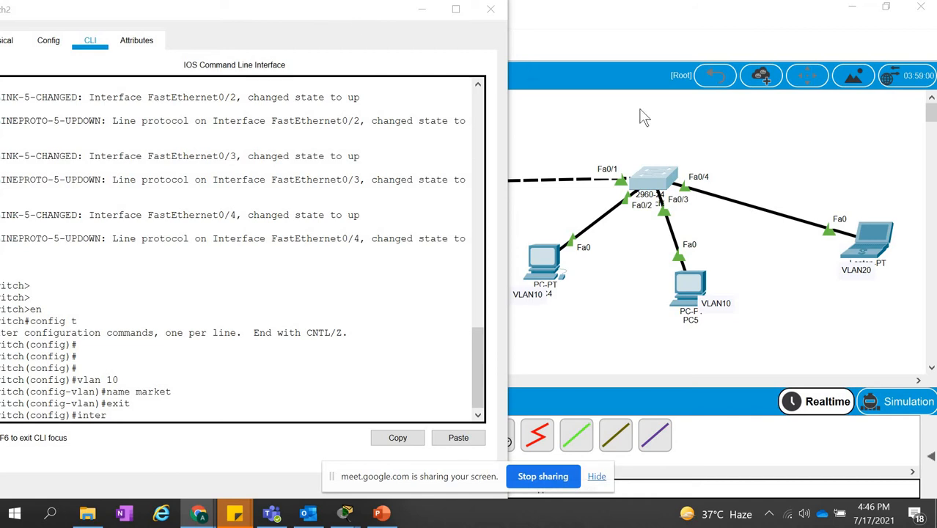
pyautogui.click(156, 410)
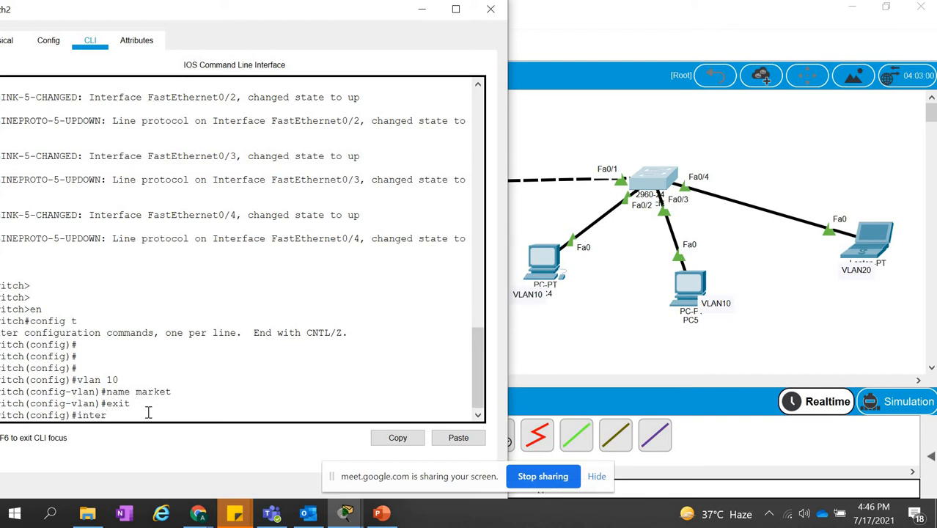
# Enter interface configuration for the range fa0/2-3 on Switch2.
pyautogui.press('Tab')
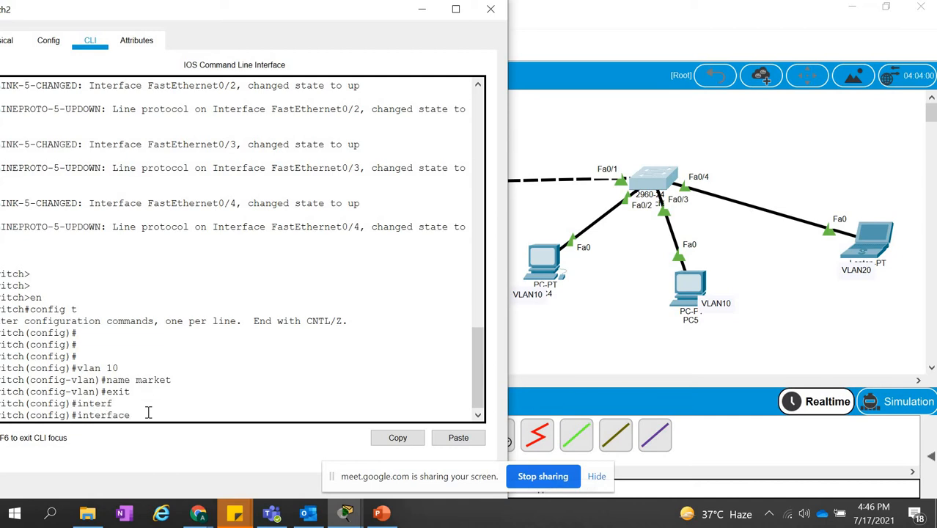
pyautogui.write('ran')
pyautogui.press('Tab')
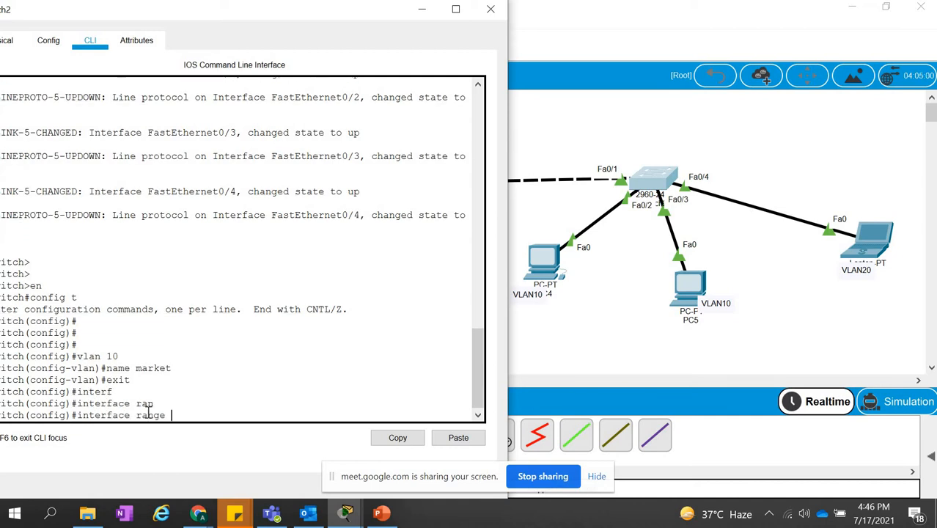
pyautogui.write('fa0/2-3')
pyautogui.press('Return')
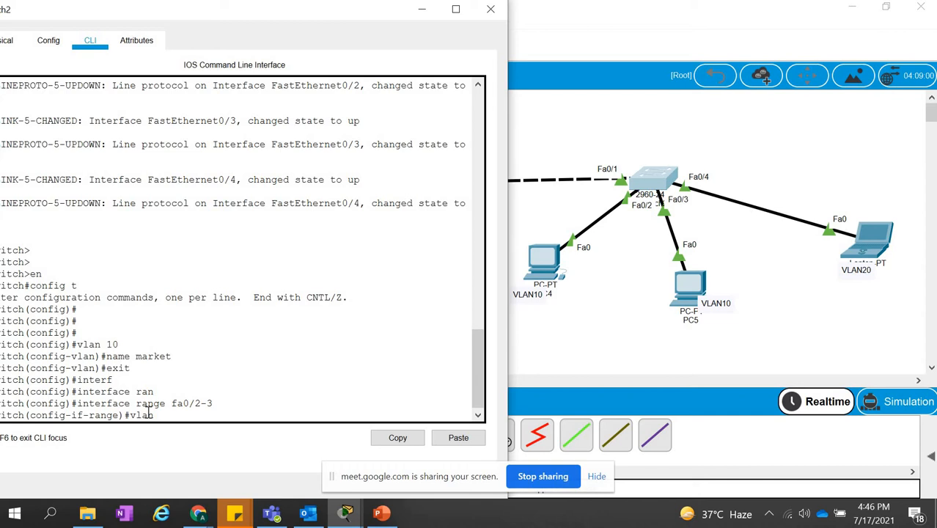
pyautogui.press('BackSpace')
pyautogui.press('BackSpace')
pyautogui.press('BackSpace')
pyautogui.press('BackSpace')
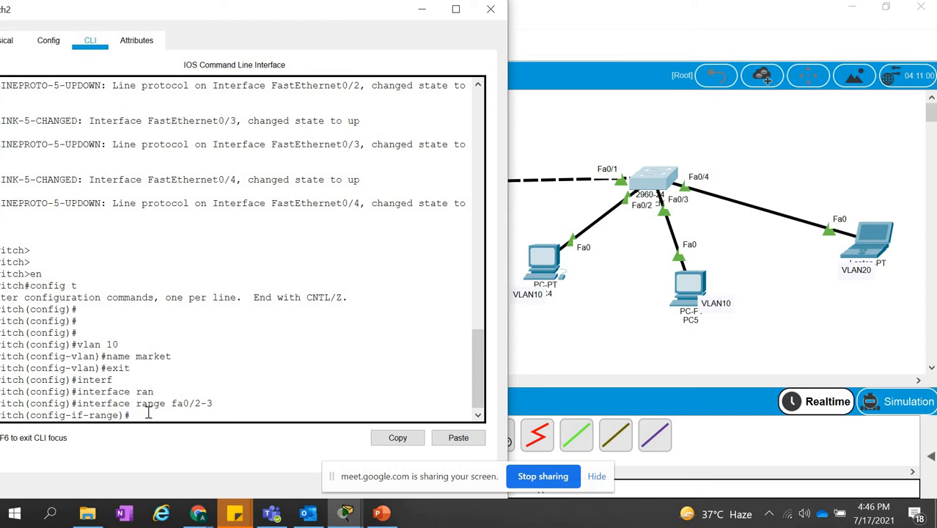
# Set the interface range fa0/2-3 to switchport mode access.
pyautogui.write('sw')
pyautogui.press('Tab')
pyautogui.write('mod')
pyautogui.press('Tab')
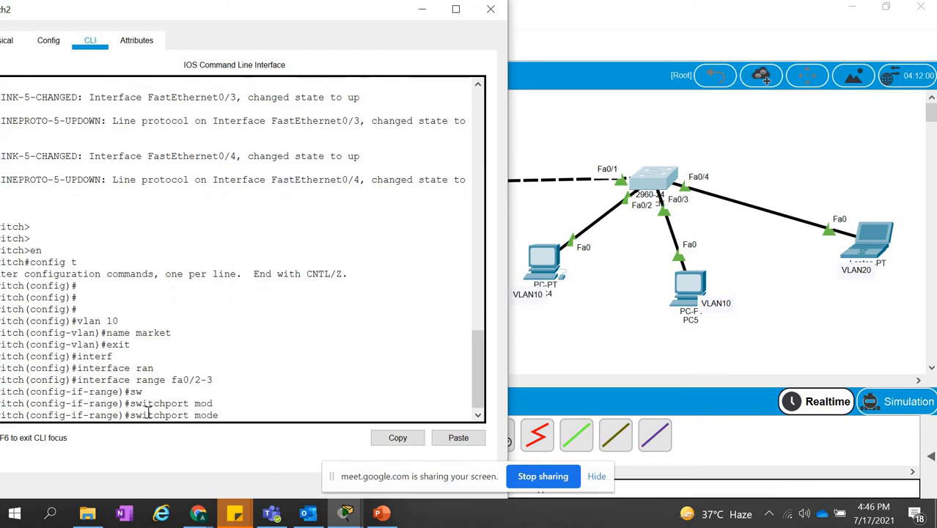
pyautogui.write('ac')
pyautogui.press('Tab')
pyautogui.press('Return')
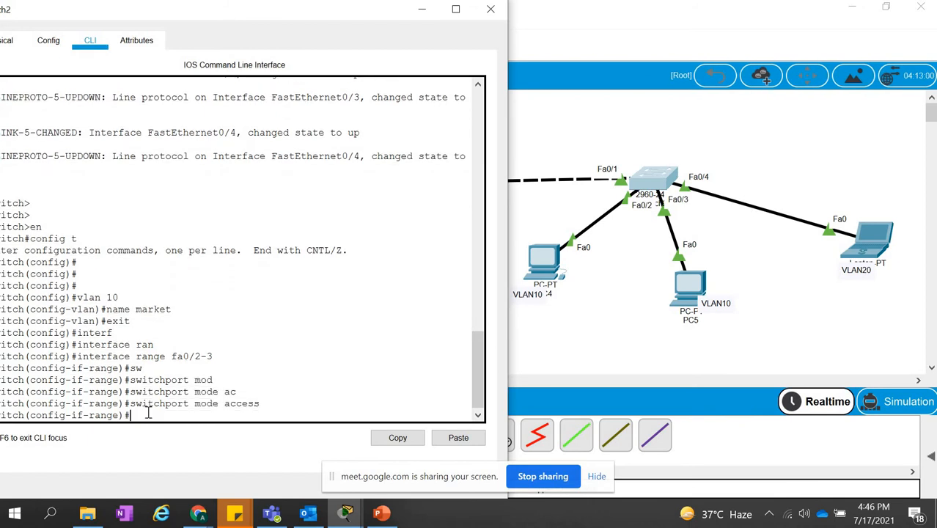
# Assign the interface range fa0/2-3 to access VLAN 10 and exit the range configuration.
pyautogui.write('swi')
pyautogui.press('Tab')
pyautogui.write('ac')
pyautogui.press('Tab')
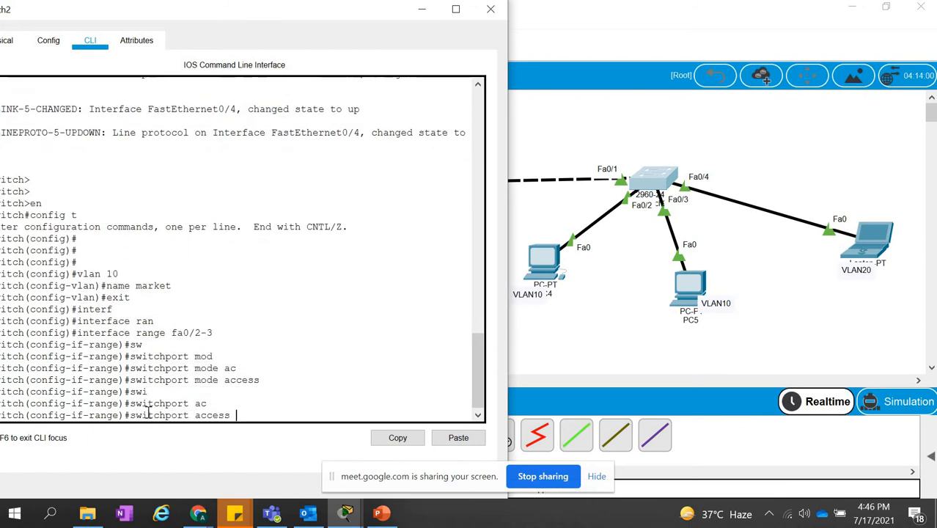
pyautogui.write('vla')
pyautogui.press('Tab')
pyautogui.write('10')
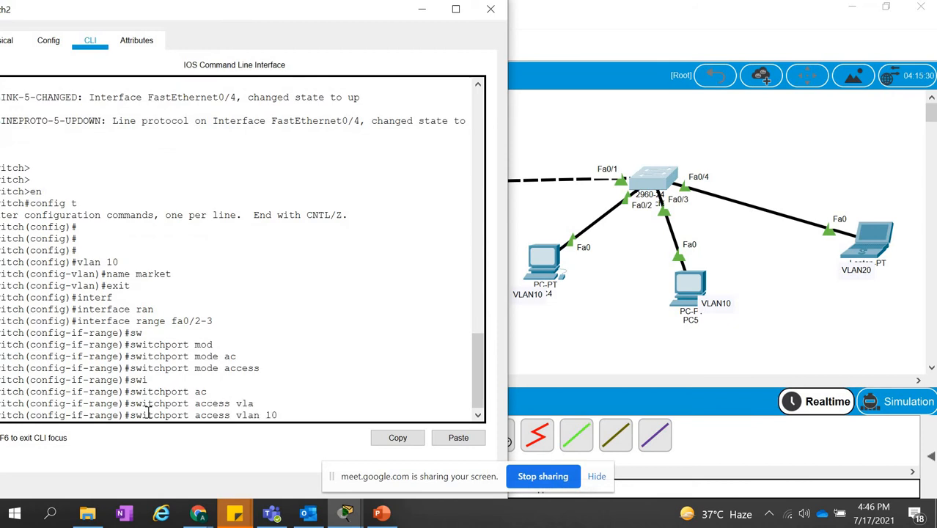
pyautogui.press('Return')
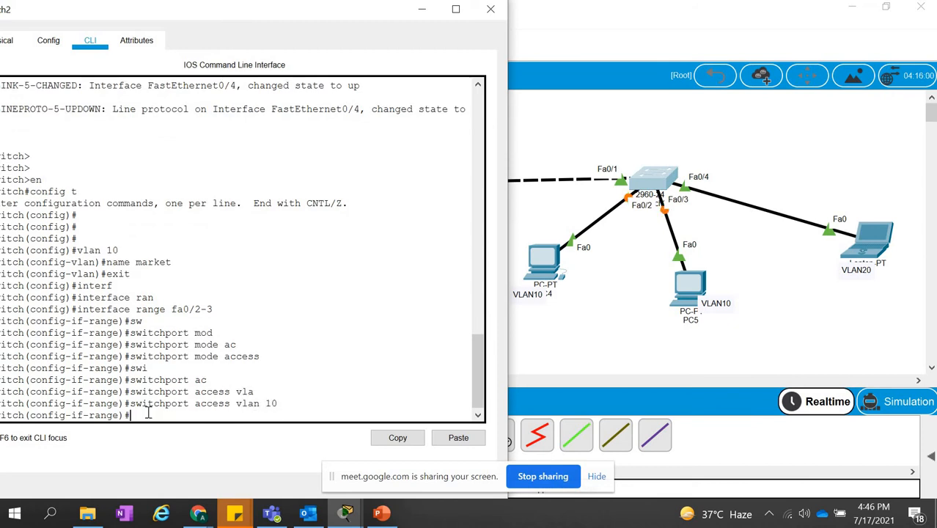
pyautogui.moveTo(173, 310); pyautogui.dragTo(217, 310)
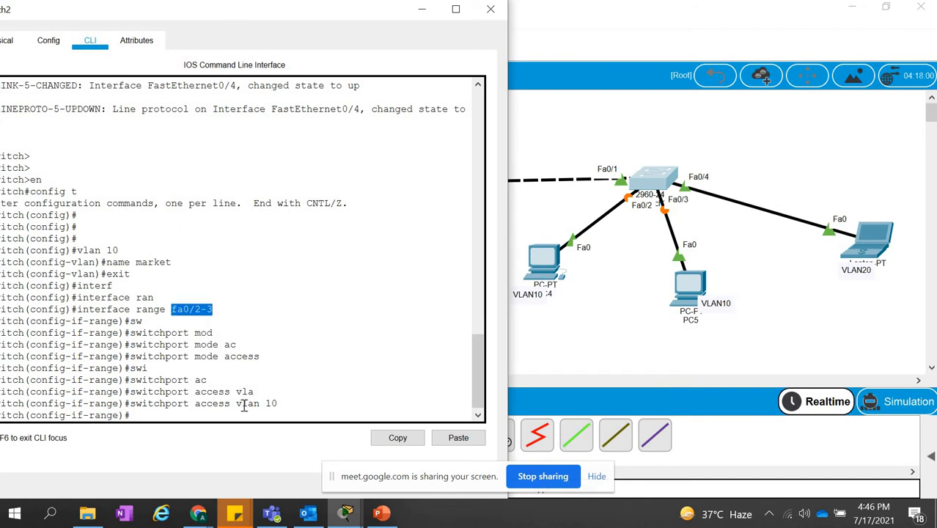
pyautogui.moveTo(236, 404); pyautogui.dragTo(281, 405)
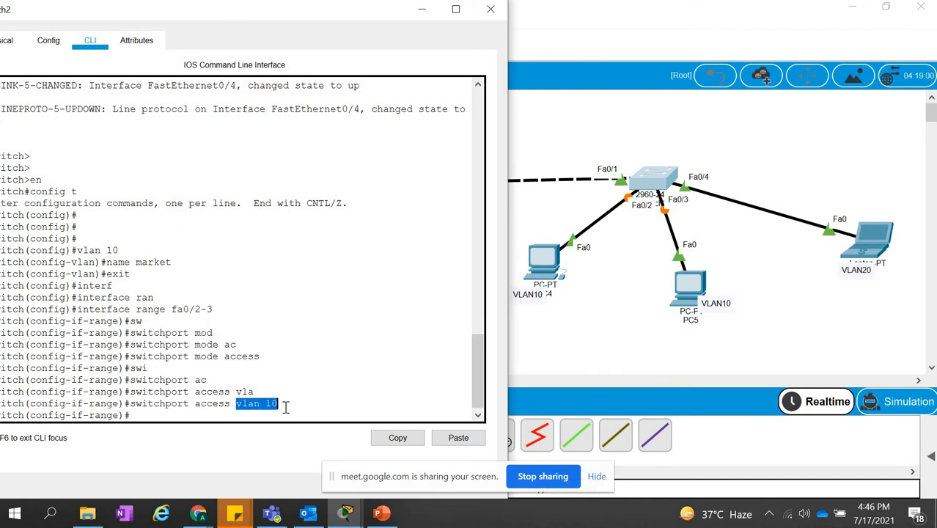
pyautogui.click(179, 416)
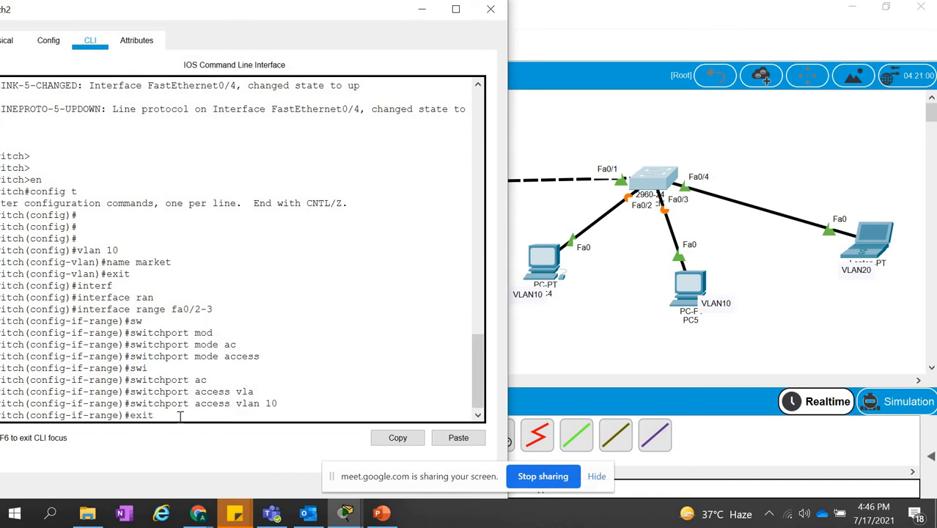
pyautogui.press('Return')
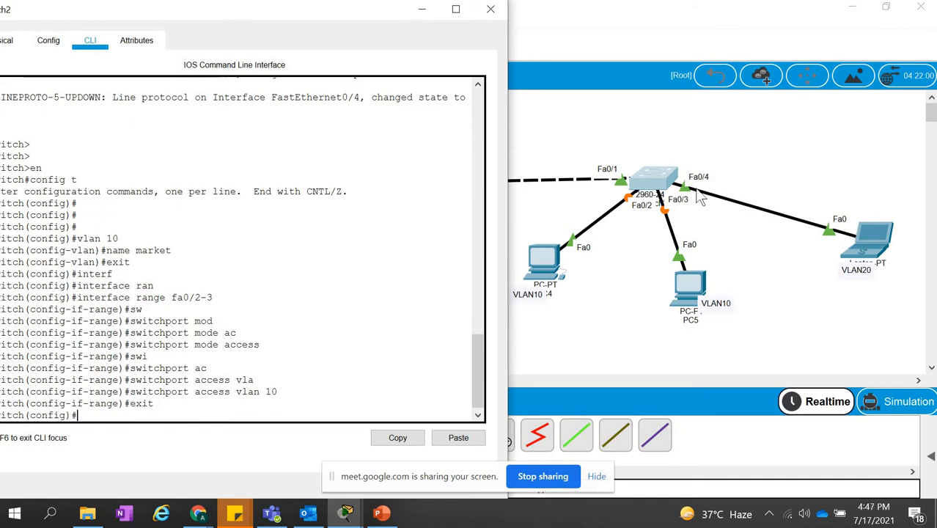
# Enter interface configuration for fa0/4, the Switch2 port leading to PC6.
pyautogui.write('int')
pyautogui.press('Tab')
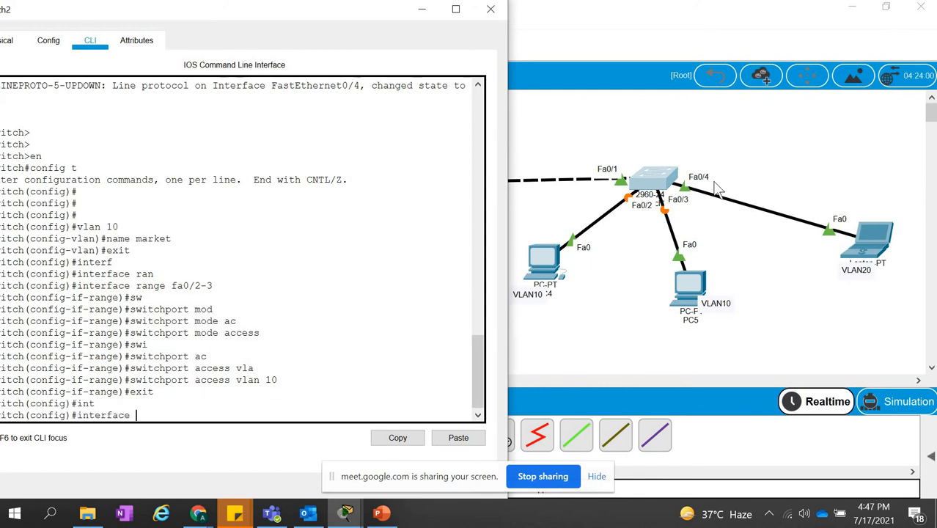
pyautogui.write('fa0/4')
pyautogui.press('Return')
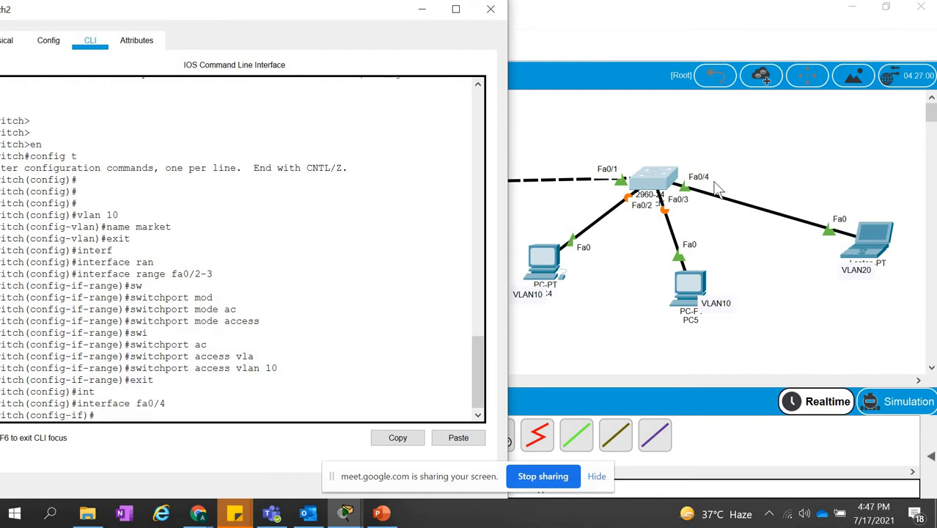
# Set interface fa0/4 on Switch2 to switchport mode access.
pyautogui.write('s')
pyautogui.press('Tab')
pyautogui.write('w')
pyautogui.press('Tab')
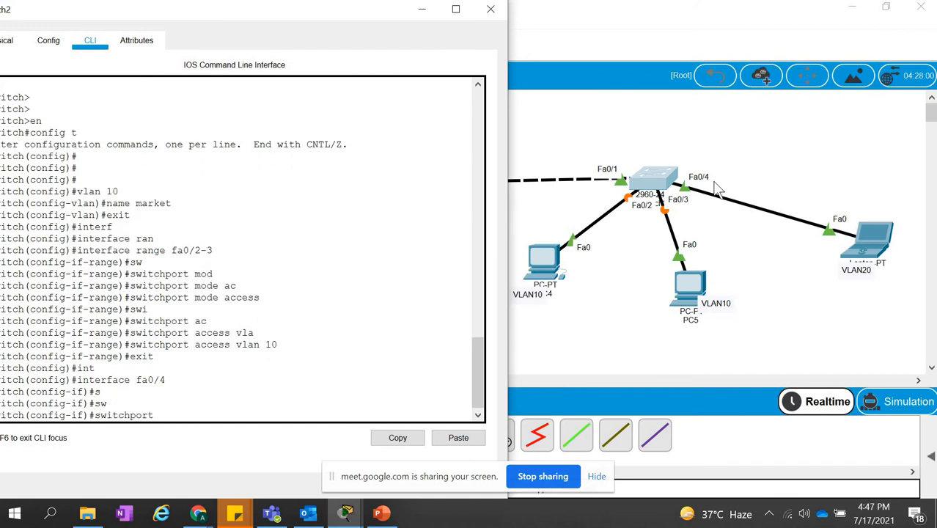
pyautogui.write('mod')
pyautogui.press('Tab')
pyautogui.write('a')
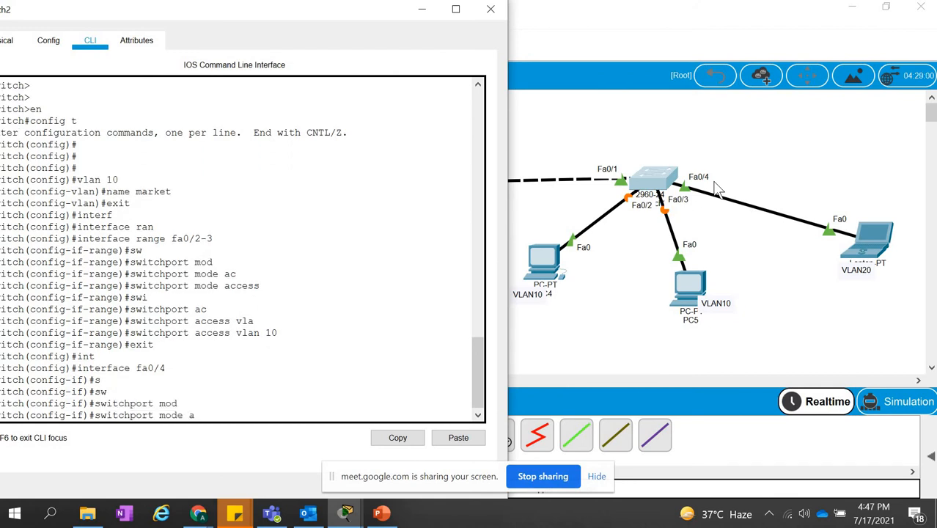
pyautogui.write('c')
pyautogui.press('Tab')
pyautogui.press('Return')
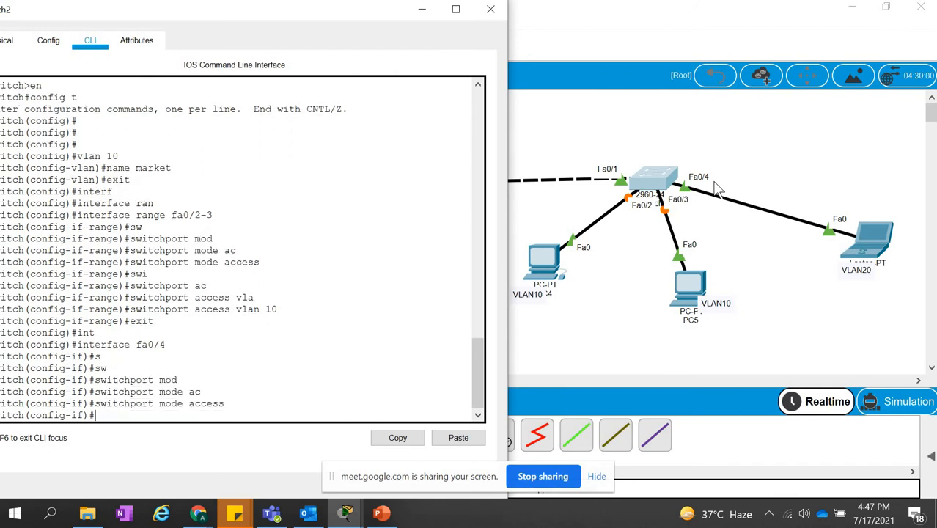
# Assign interface fa0/4 on Switch2 to access VLAN 20.
pyautogui.write('s')
pyautogui.press('Tab')
pyautogui.write('wi')
pyautogui.press('Tab')
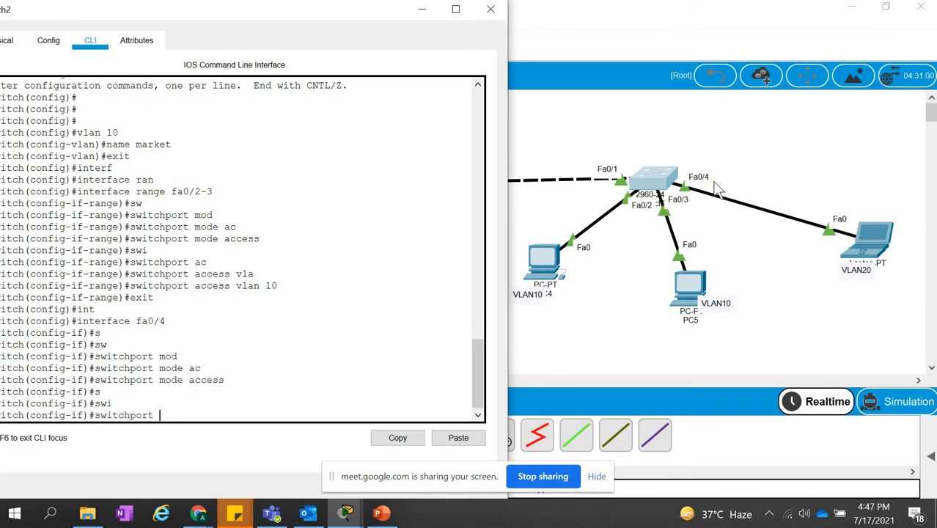
pyautogui.write('acc')
pyautogui.press('Tab')
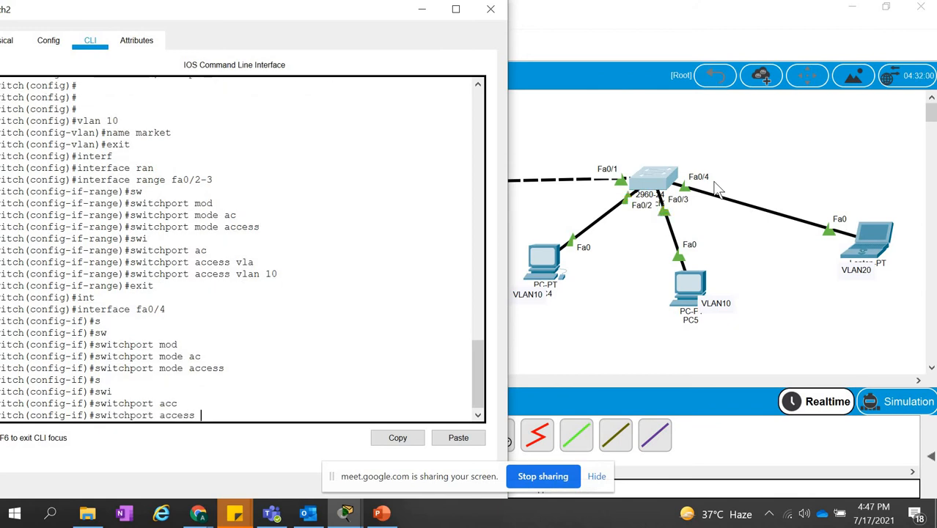
pyautogui.write('vlan')
pyautogui.press('Tab')
pyautogui.write('20')
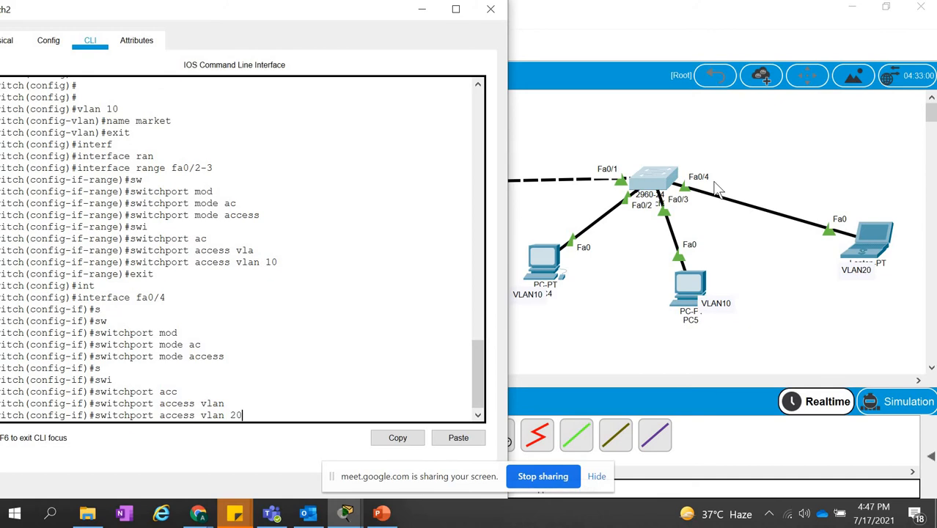
pyautogui.press('Return')
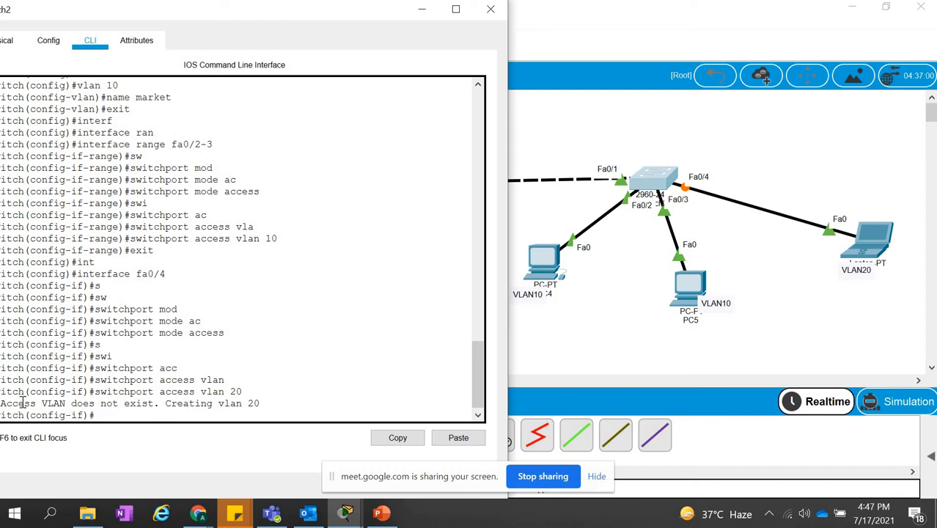
# Exit interface configuration and global configuration mode on Switch2.
pyautogui.moveTo(24, 403); pyautogui.dragTo(288, 416)
pyautogui.click(247, 418)
pyautogui.write('exit')
pyautogui.press('Return')
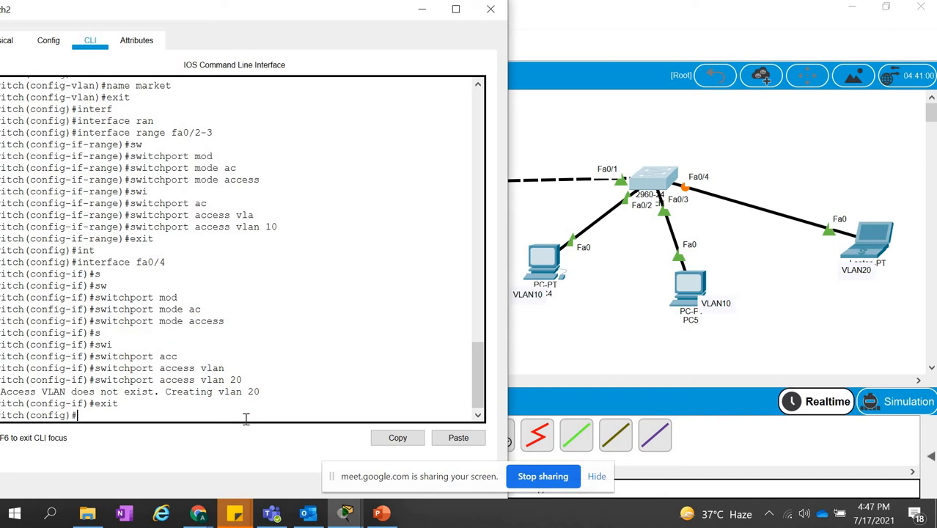
pyautogui.write('exit')
pyautogui.press('Return')
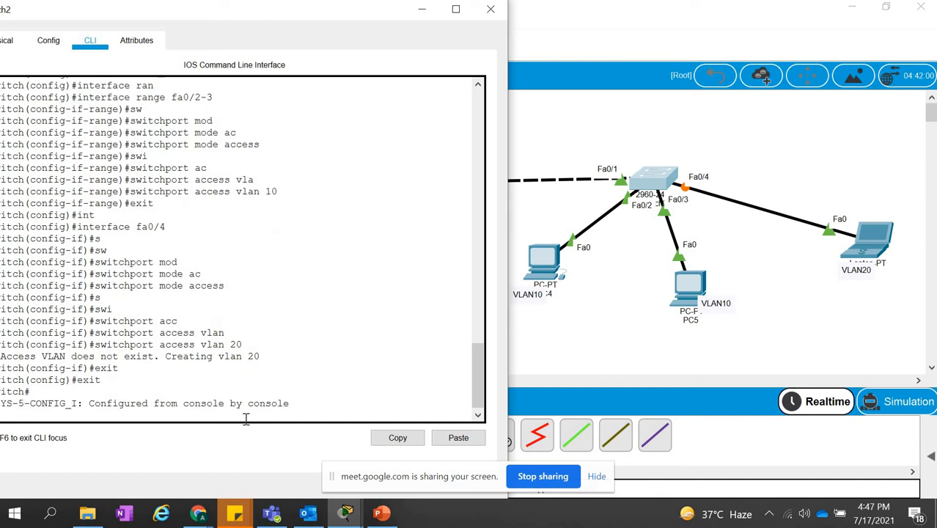
# Display the VLAN table on Switch2 with sh vlan and examine the names of VLANs 10 and 20.
pyautogui.write('sh')
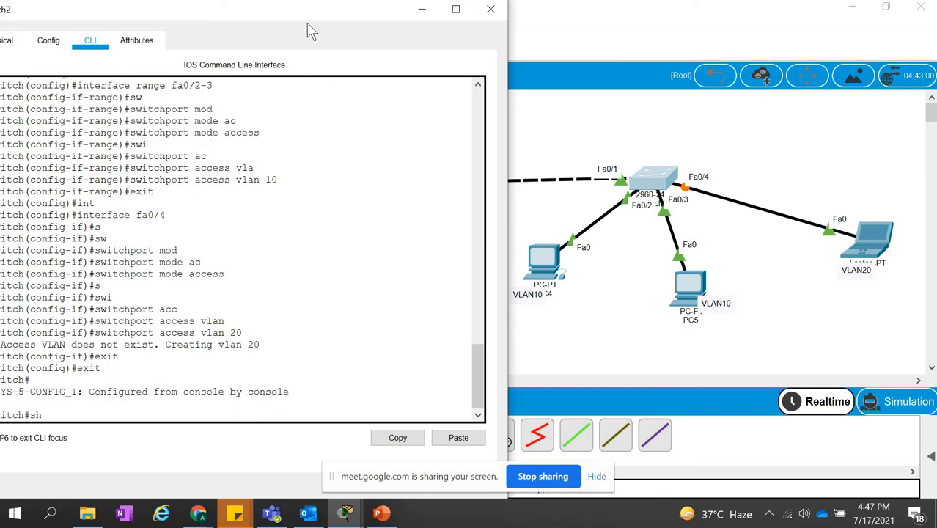
pyautogui.moveTo(308, 11); pyautogui.dragTo(453, 24)
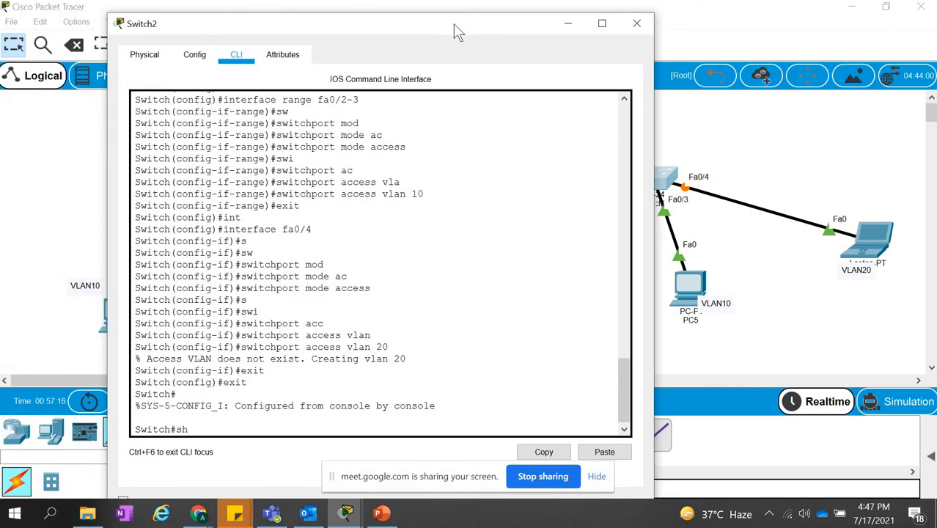
pyautogui.write('h vlan')
pyautogui.press('Return')
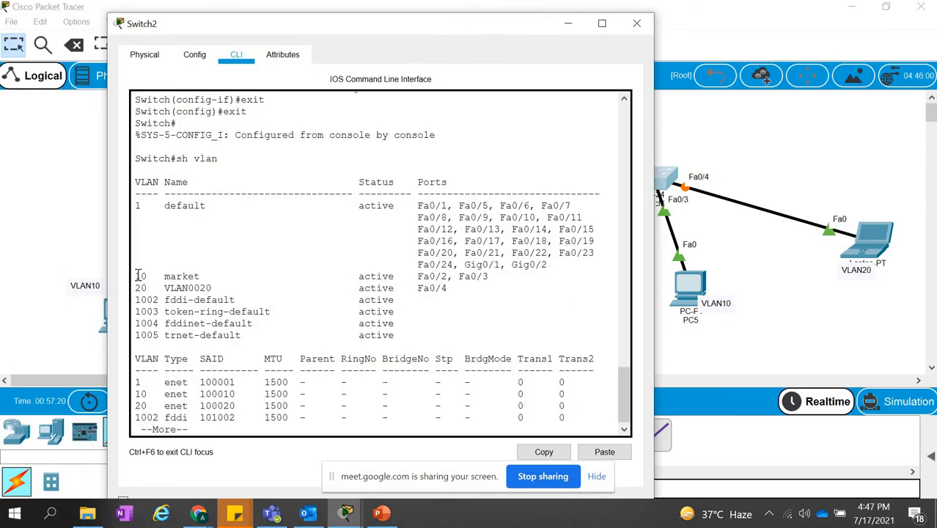
pyautogui.moveTo(138, 276); pyautogui.dragTo(219, 288)
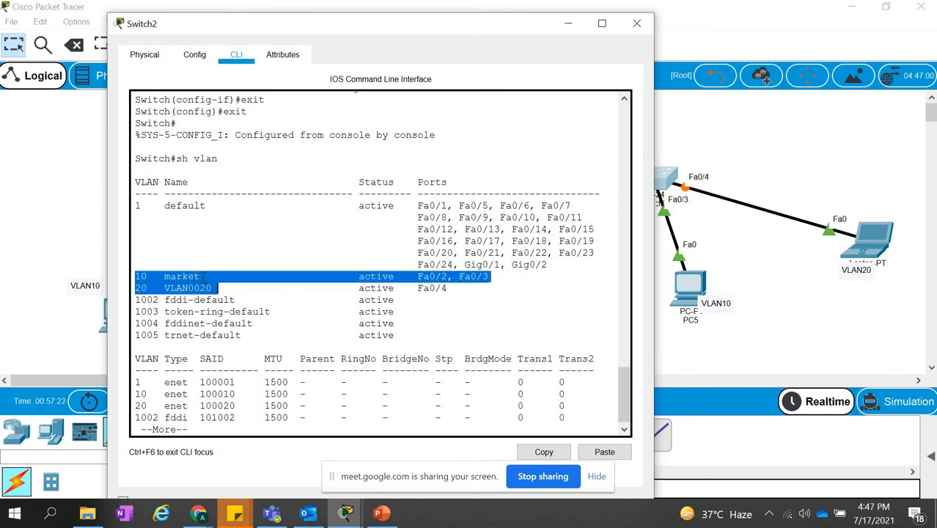
pyautogui.click(219, 288)
pyautogui.doubleClick(170, 276)
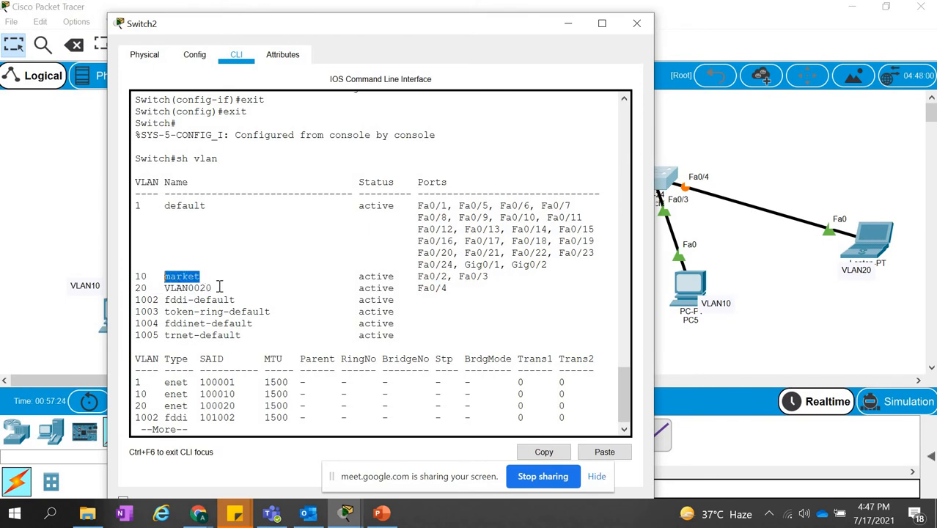
pyautogui.moveTo(217, 289); pyautogui.dragTo(169, 290)
pyautogui.click(194, 289)
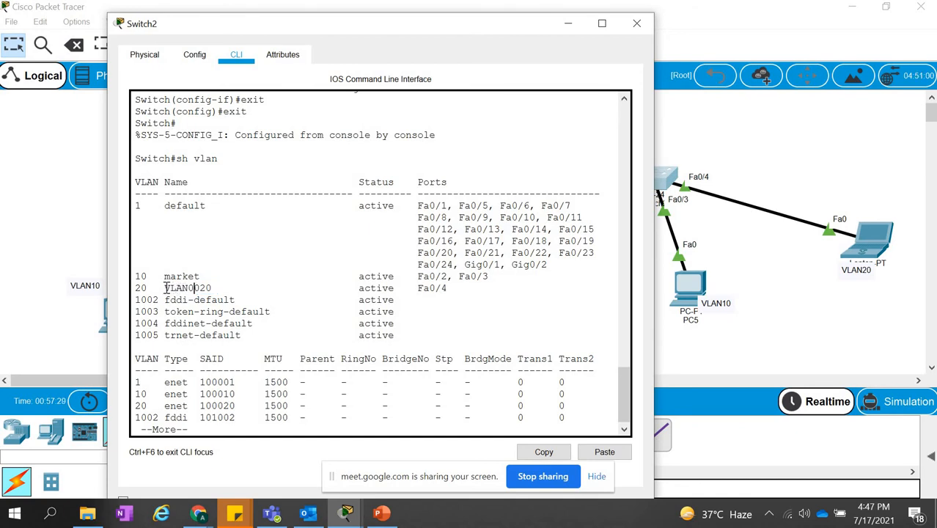
pyautogui.moveTo(164, 288); pyautogui.dragTo(214, 288)
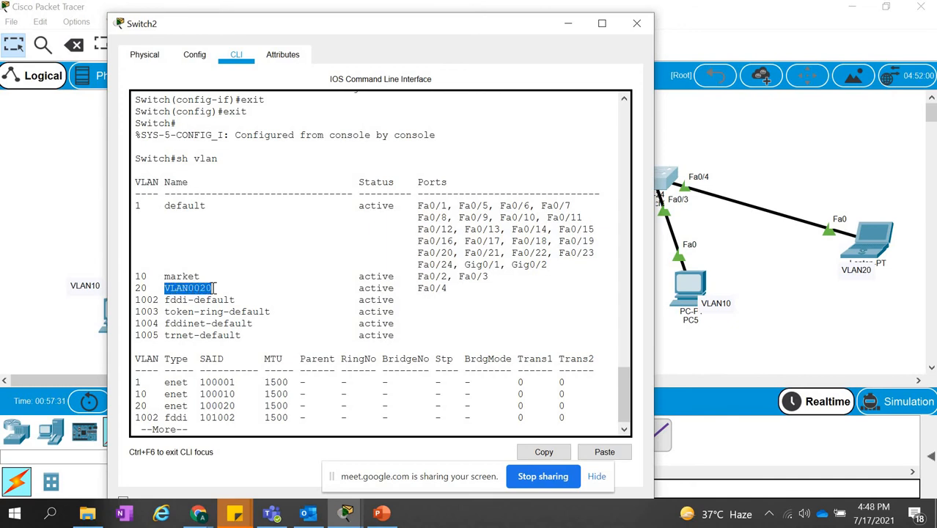
pyautogui.click(214, 288)
# Open Switch1's command line and display its VLAN table with do sh vlan from interface range configuration.
pyautogui.click(57, 237)
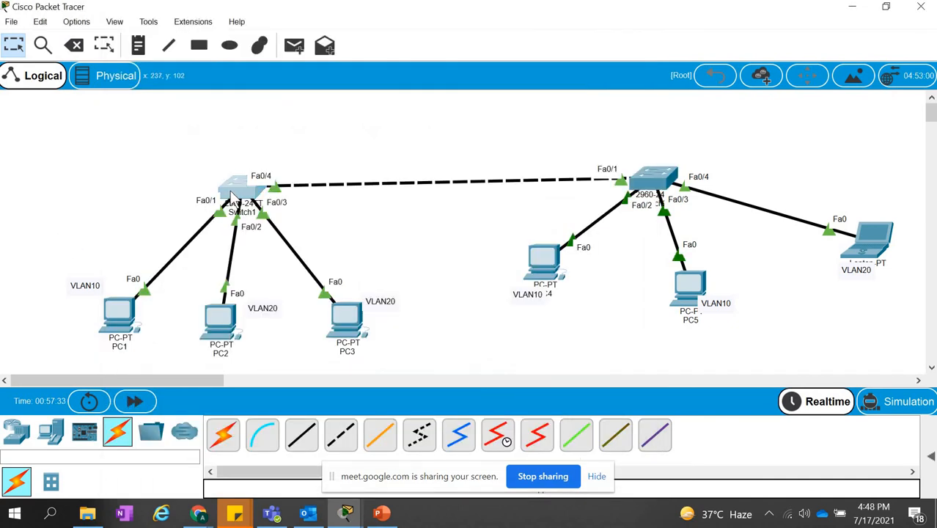
pyautogui.click(232, 194)
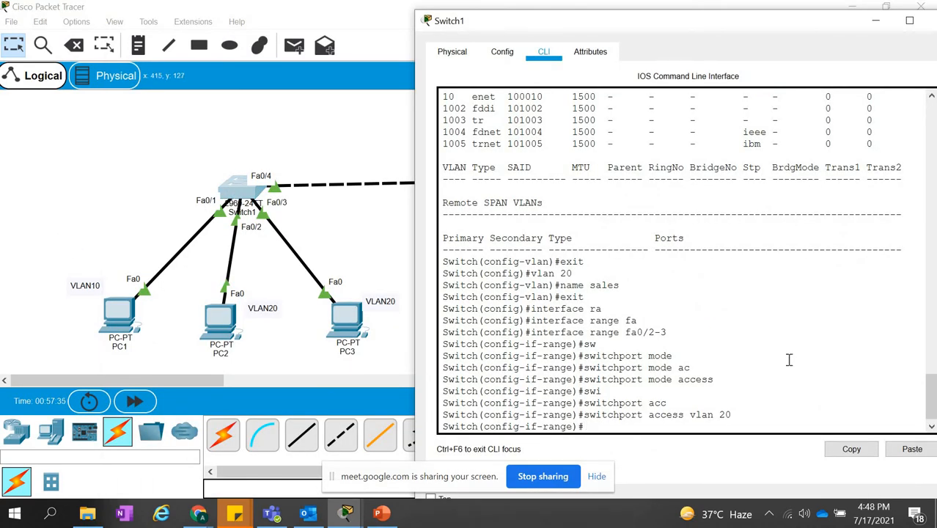
pyautogui.press('Return')
pyautogui.press('Return')
pyautogui.press('Return')
pyautogui.press('Return')
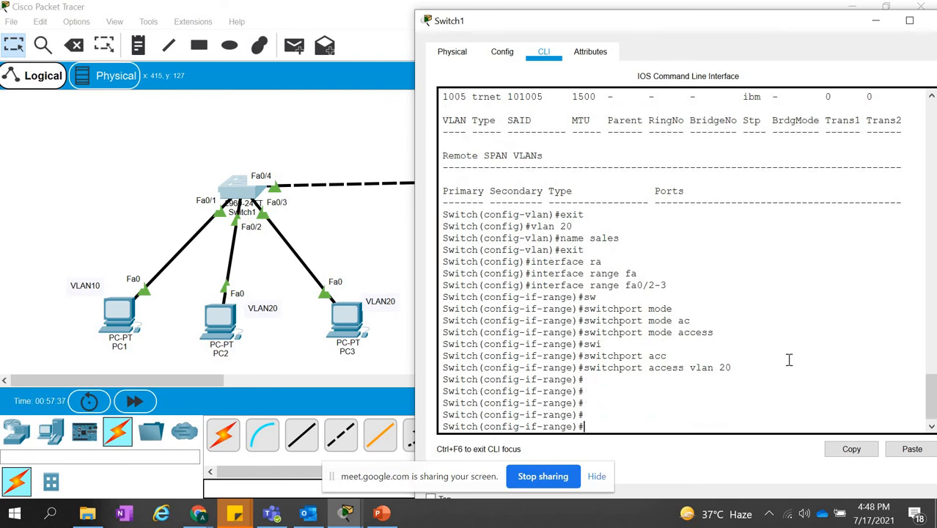
pyautogui.write('e')
pyautogui.press('BackSpace')
pyautogui.write('do sh vlan')
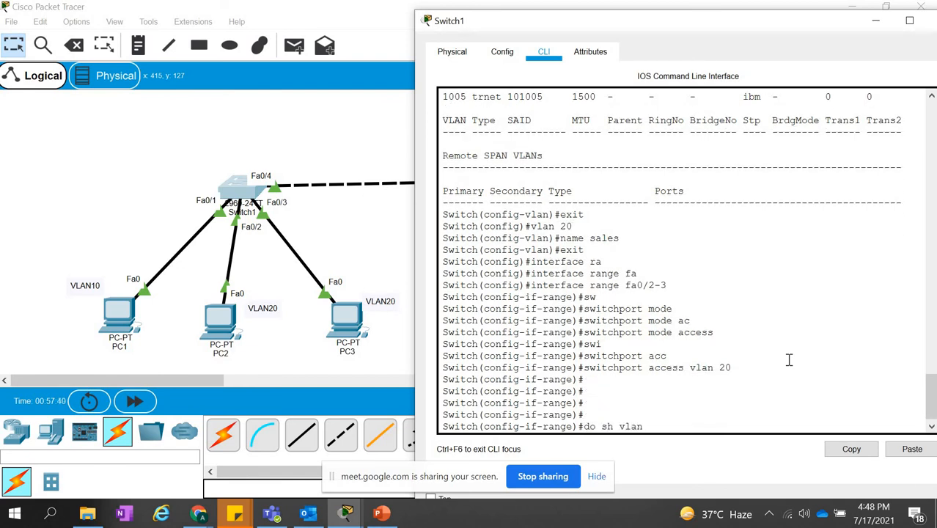
pyautogui.press('Return')
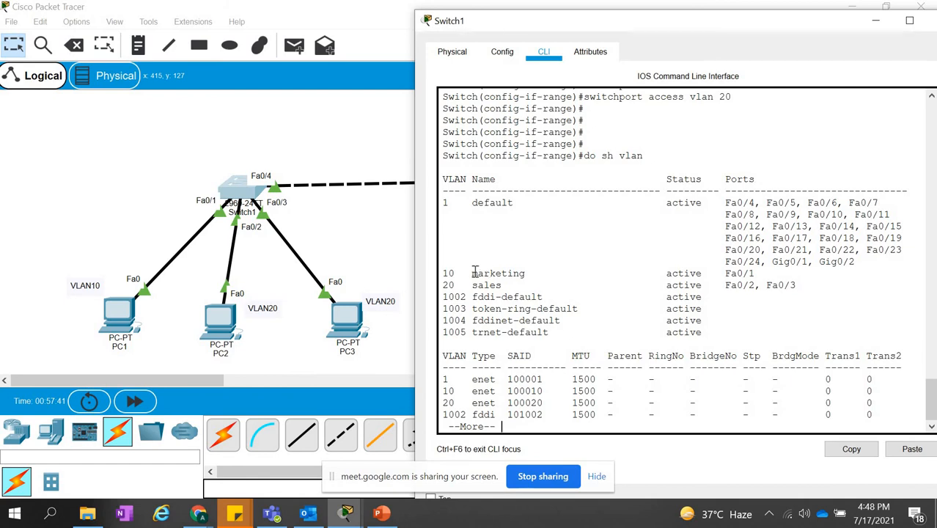
# Examine the marketing and sales rows and their assigned ports in Switch1's VLAN table.
pyautogui.moveTo(444, 272); pyautogui.dragTo(721, 285)
pyautogui.click(725, 274)
pyautogui.moveTo(798, 285); pyautogui.dragTo(761, 285)
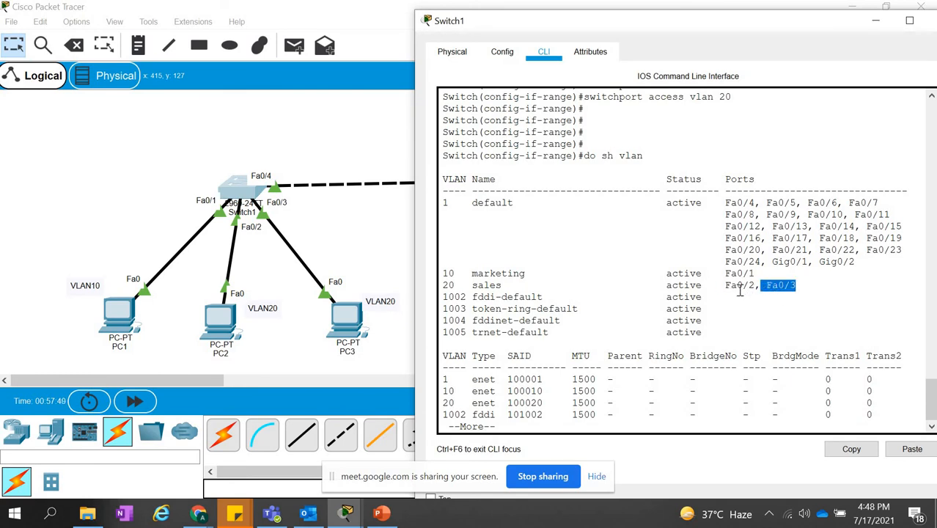
pyautogui.moveTo(444, 285); pyautogui.dragTo(798, 286)
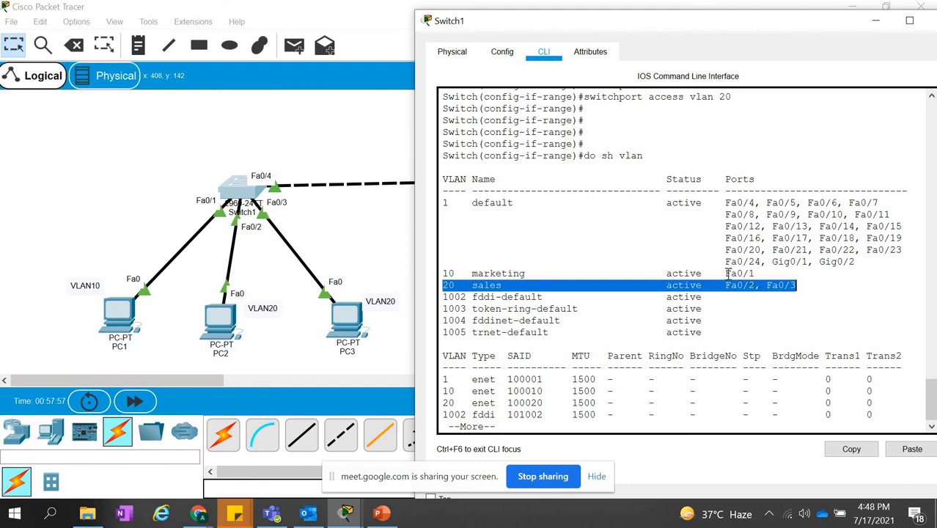
pyautogui.moveTo(726, 273); pyautogui.dragTo(755, 272)
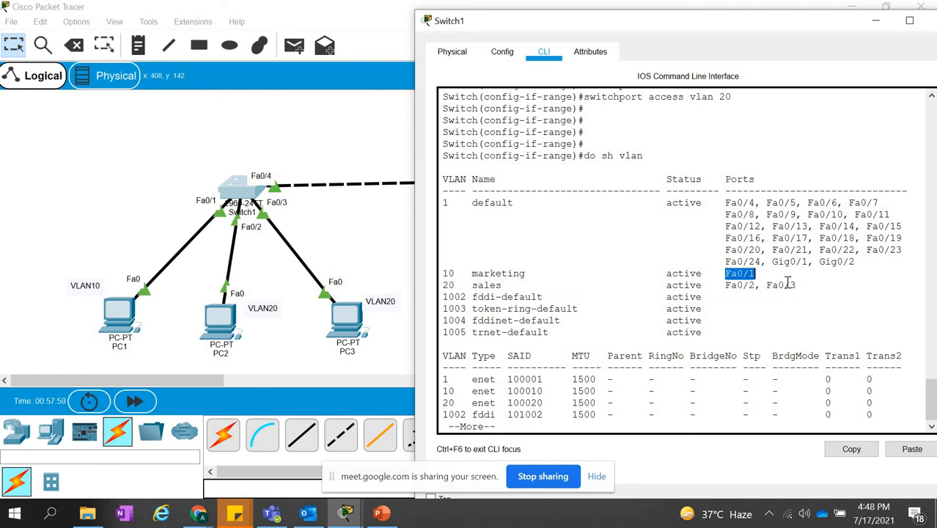
pyautogui.click(791, 284)
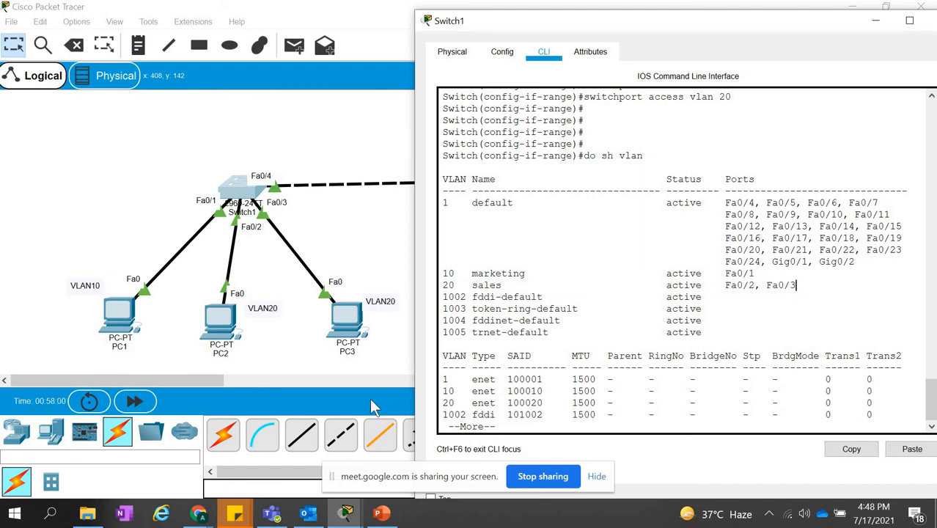
# Return to Switch2's VLAN table and check the ports assigned to VLANs 10 and 20 against the topology.
pyautogui.click(387, 357)
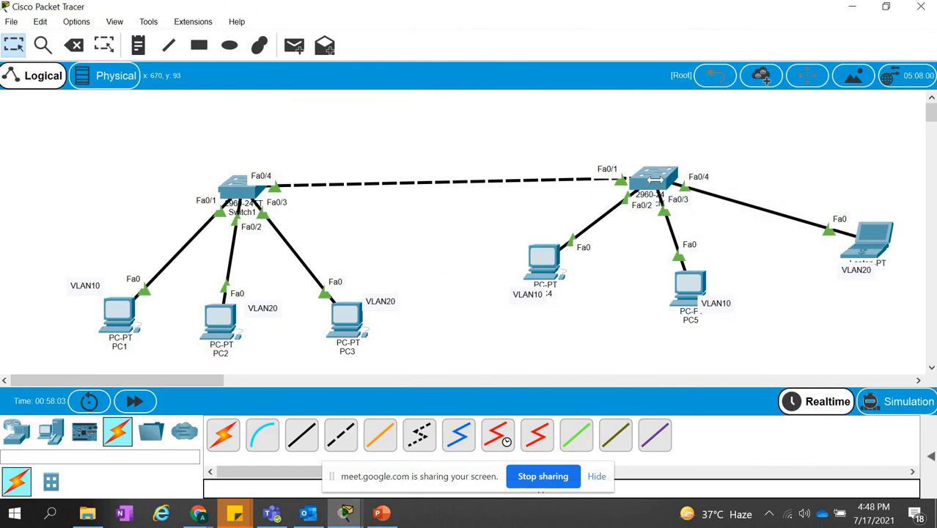
pyautogui.click(654, 179)
pyautogui.moveTo(415, 276); pyautogui.dragTo(488, 277)
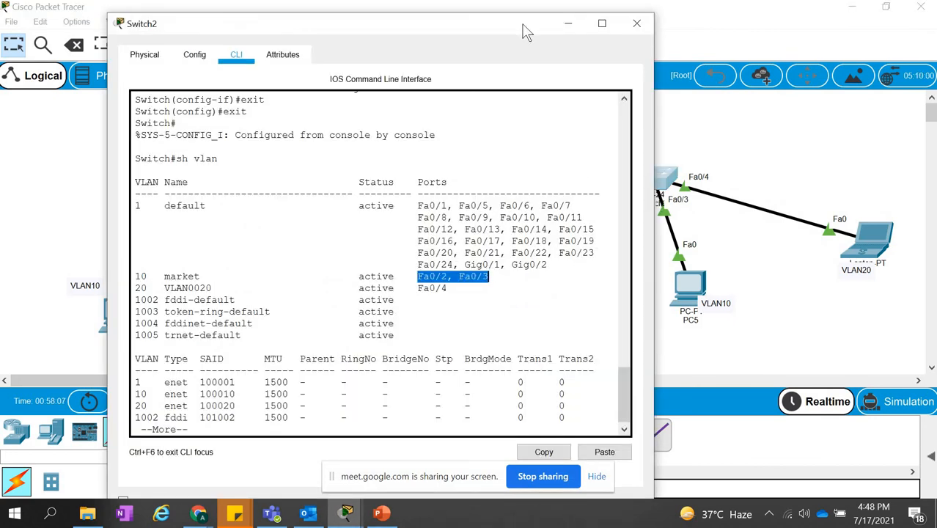
pyautogui.moveTo(422, 37); pyautogui.dragTo(314, 42)
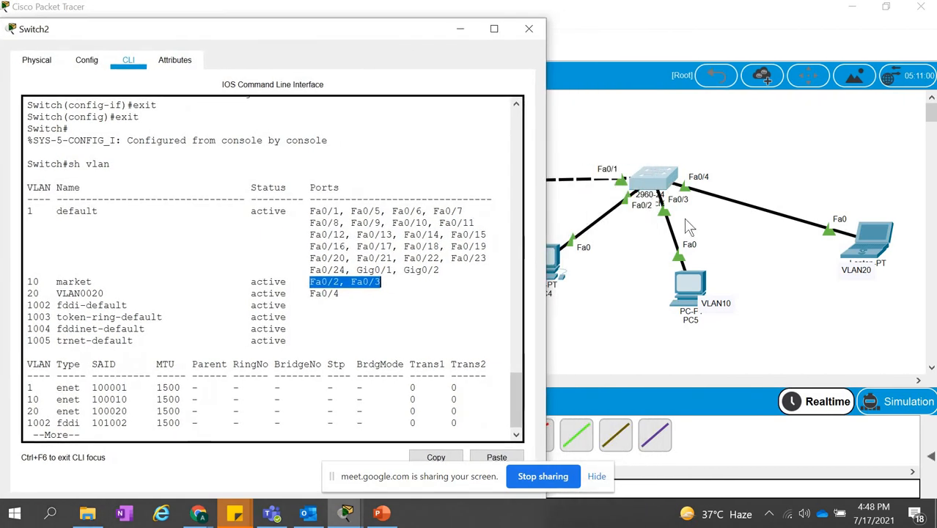
pyautogui.doubleClick(308, 293)
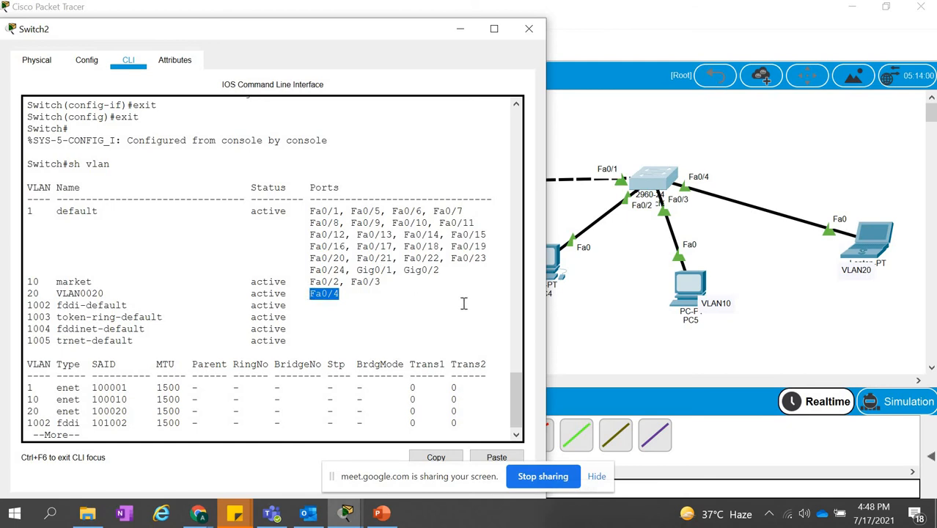
# Move the VLAN20 label in the topology below the PC6 laptop so it no longer covers the device name.
pyautogui.click(600, 318)
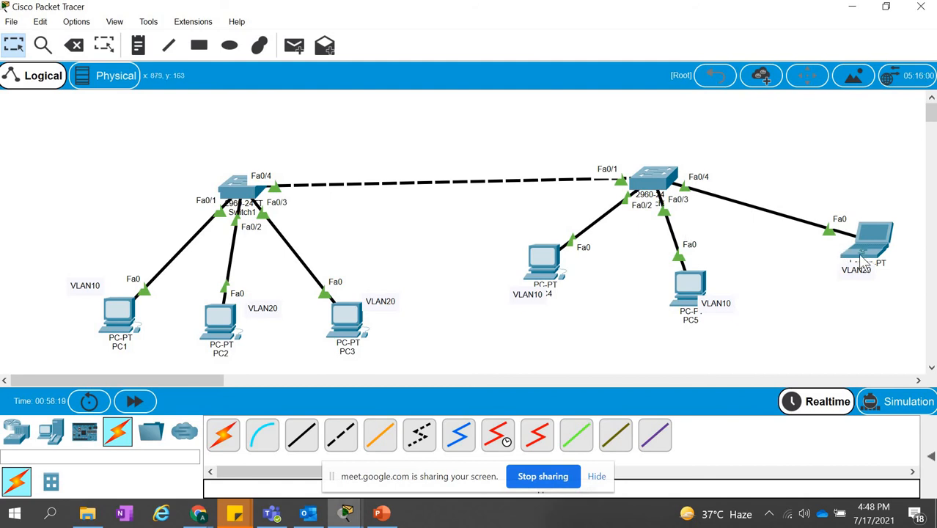
pyautogui.moveTo(851, 285); pyautogui.dragTo(824, 296)
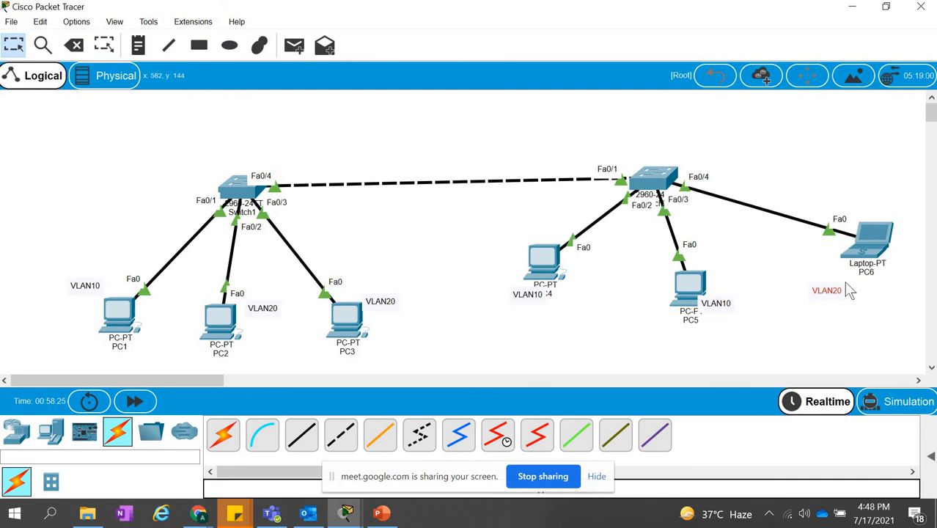
pyautogui.click(818, 307)
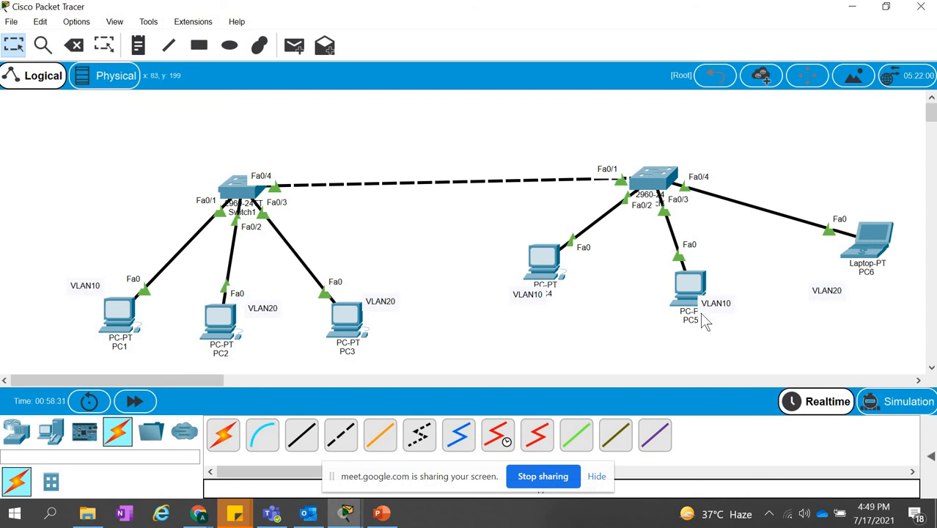
# Ping 192.168.1.5 from PC1's command prompt and move the window aside to reveal the Switch2 devices.
pyautogui.click(123, 325)
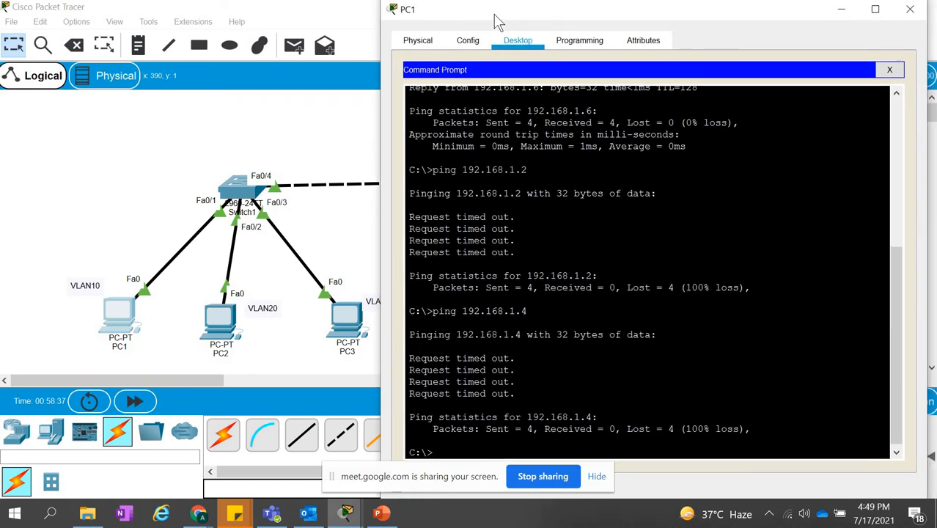
pyautogui.press('Return')
pyautogui.press('Return')
pyautogui.write('pi')
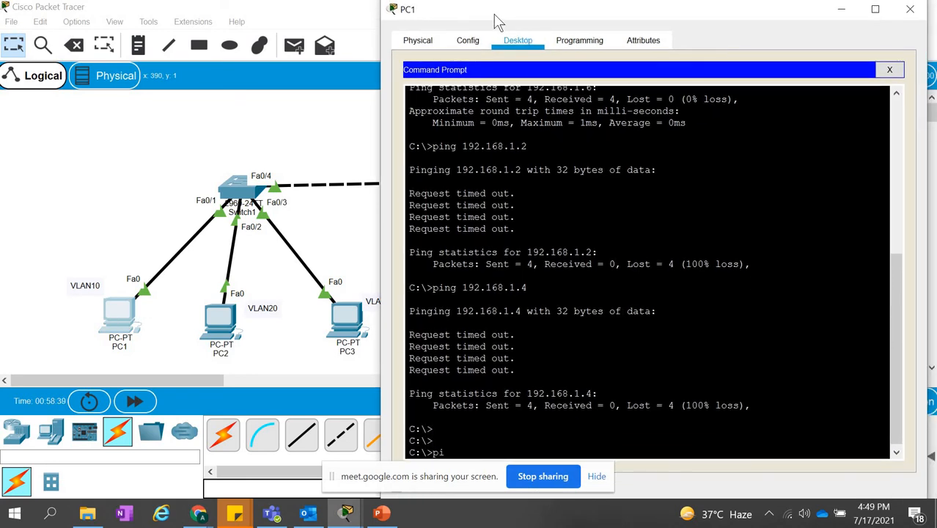
pyautogui.write('ng ')
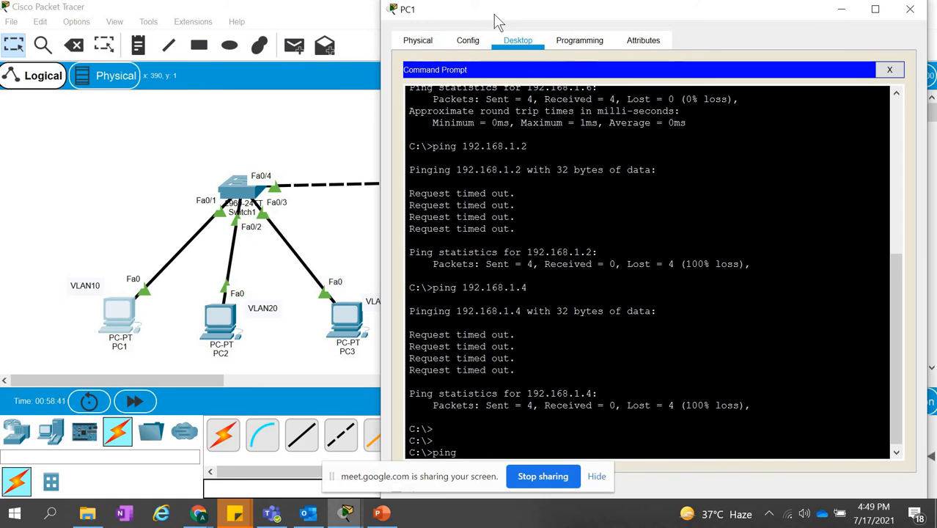
pyautogui.write('192.168')
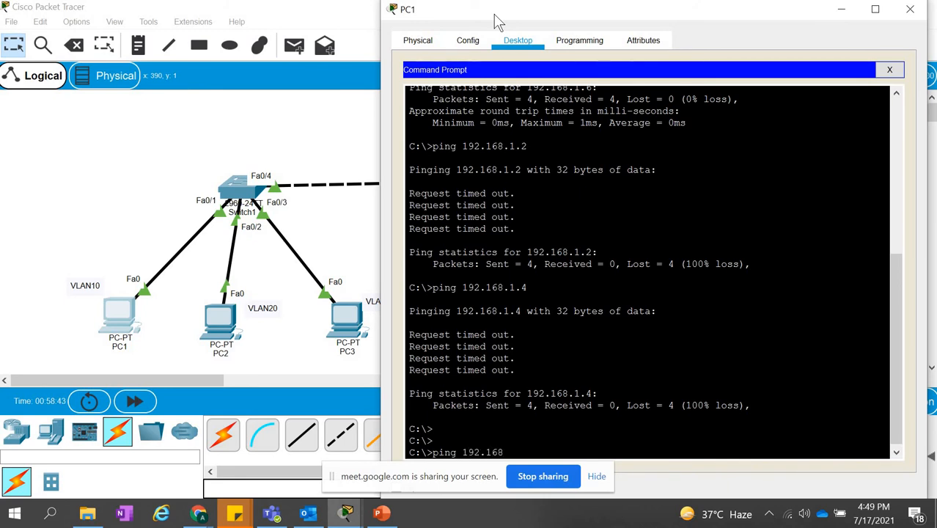
pyautogui.write('.1.5')
pyautogui.press('Return')
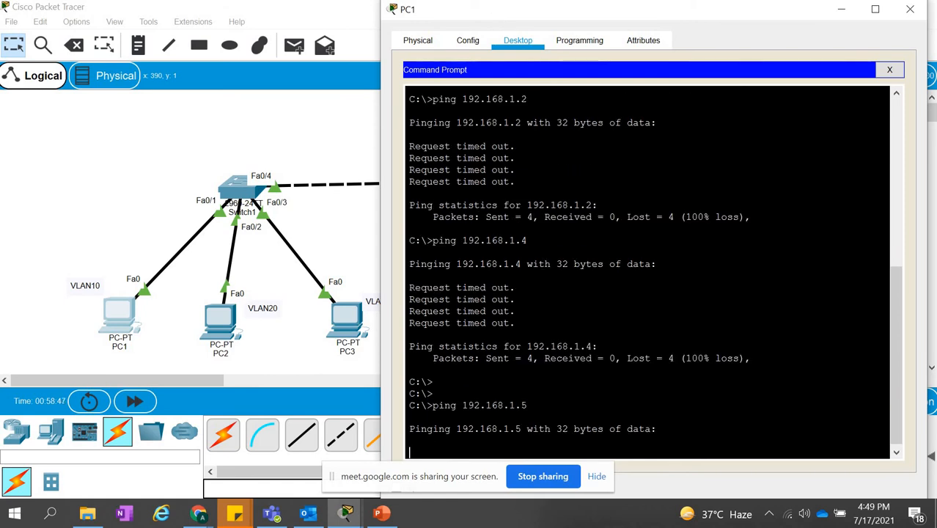
pyautogui.moveTo(669, 18); pyautogui.dragTo(613, 17)
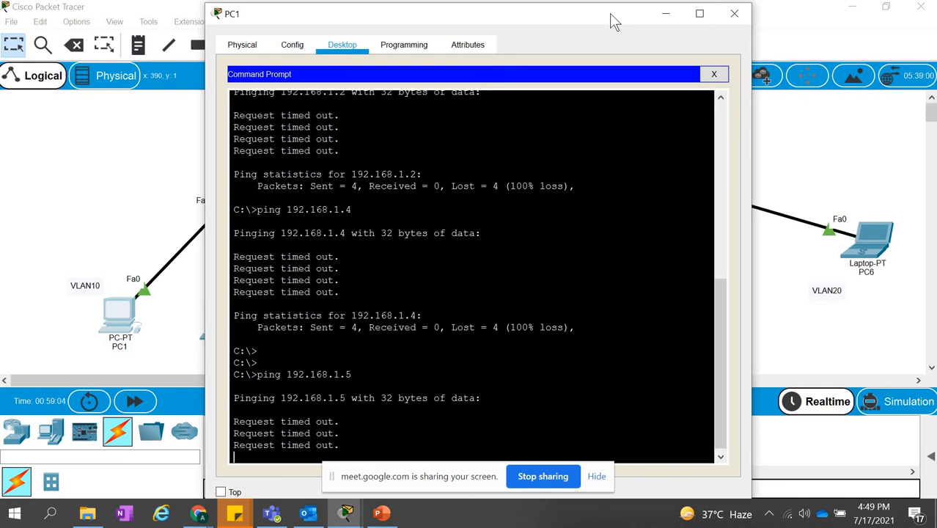
pyautogui.moveTo(615, 22); pyautogui.dragTo(409, 70)
pyautogui.moveTo(618, 40); pyautogui.dragTo(504, 27)
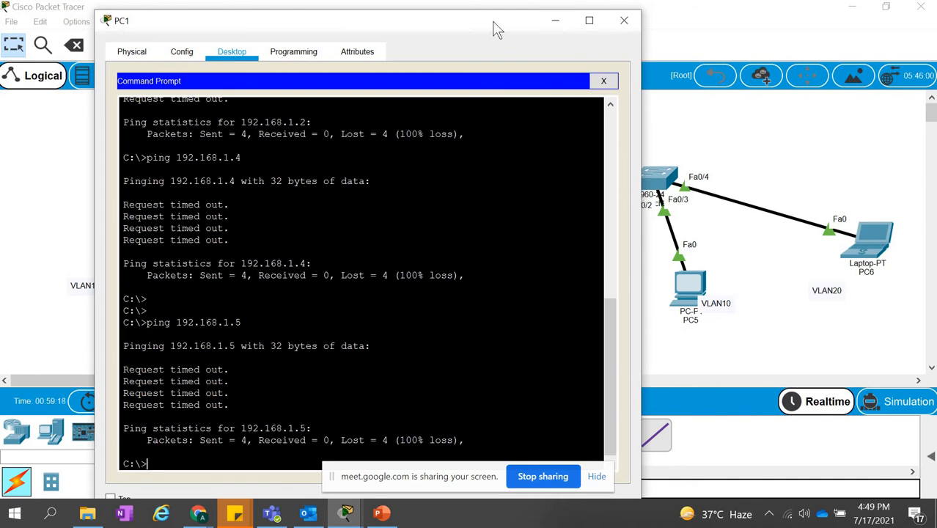
# Bring up Switch2's VLAN table to check the VLAN 10 and VLAN 20 port assignments against the topology.
pyautogui.moveTo(495, 18); pyautogui.dragTo(495, 15)
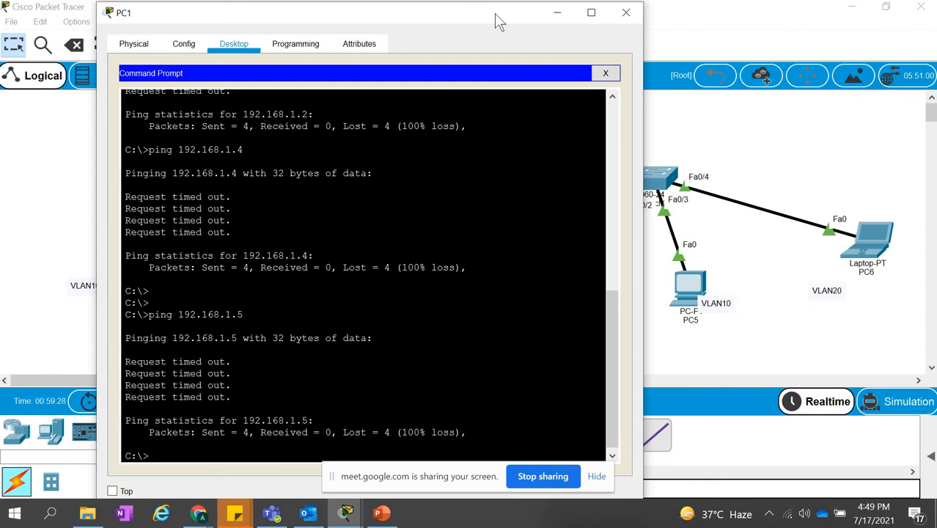
pyautogui.click(700, 140)
pyautogui.click(663, 183)
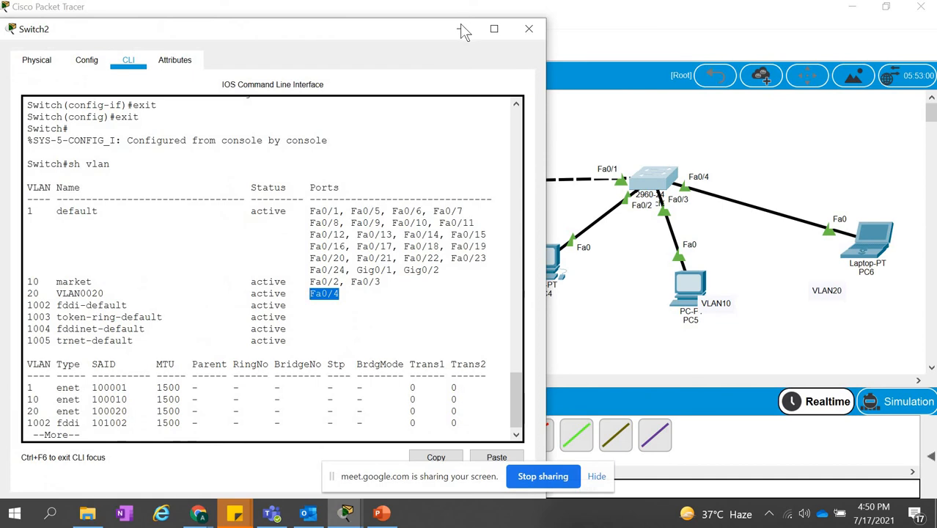
# Return to the topology and shift PC4 and PC5 so the VLAN10 labels no longer cover their device names.
pyautogui.click(605, 184)
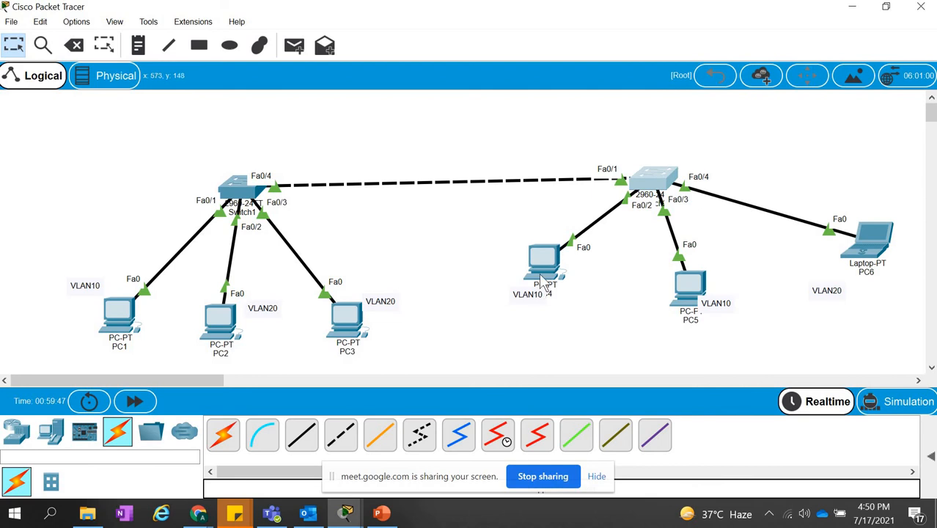
pyautogui.moveTo(575, 297); pyautogui.dragTo(604, 327)
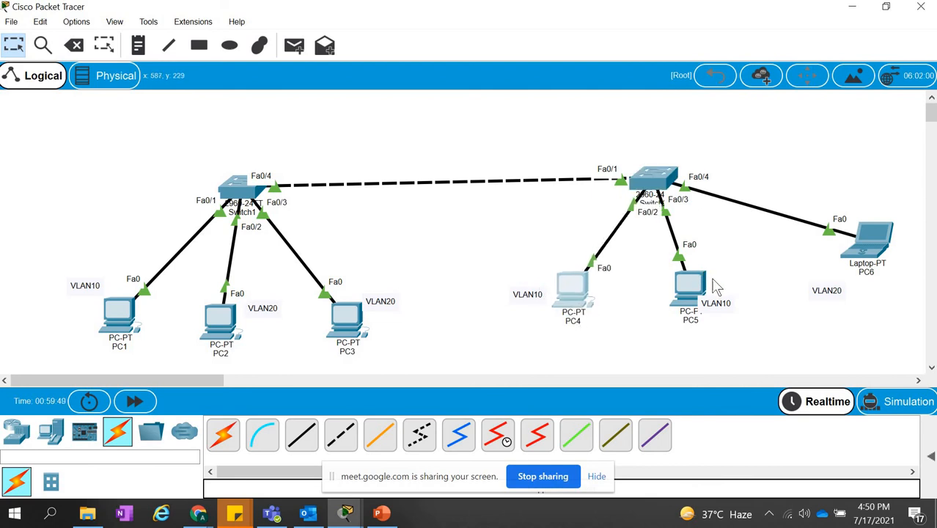
pyautogui.moveTo(679, 287); pyautogui.dragTo(660, 286)
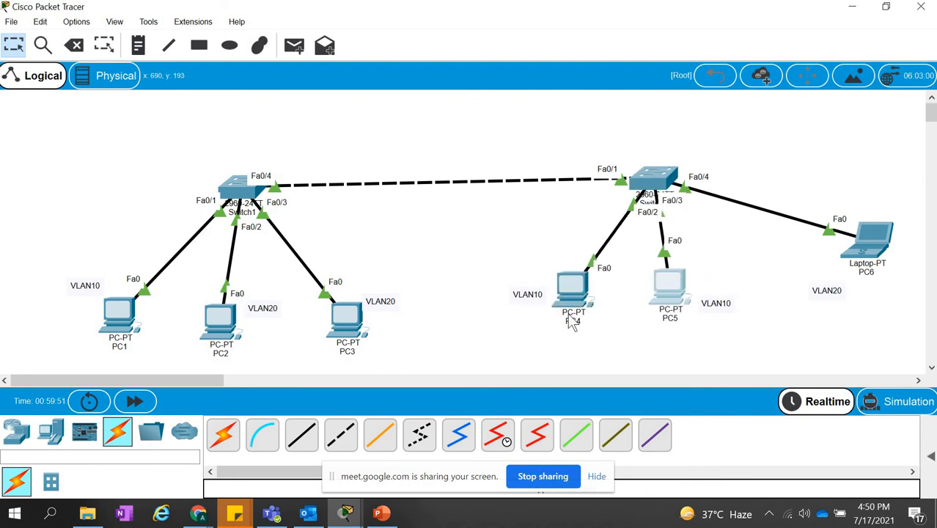
# Ping 192.168.1.5 from PC4's command prompt with the window moved clear of the Switch2 devices, and return to the topology.
pyautogui.click(575, 286)
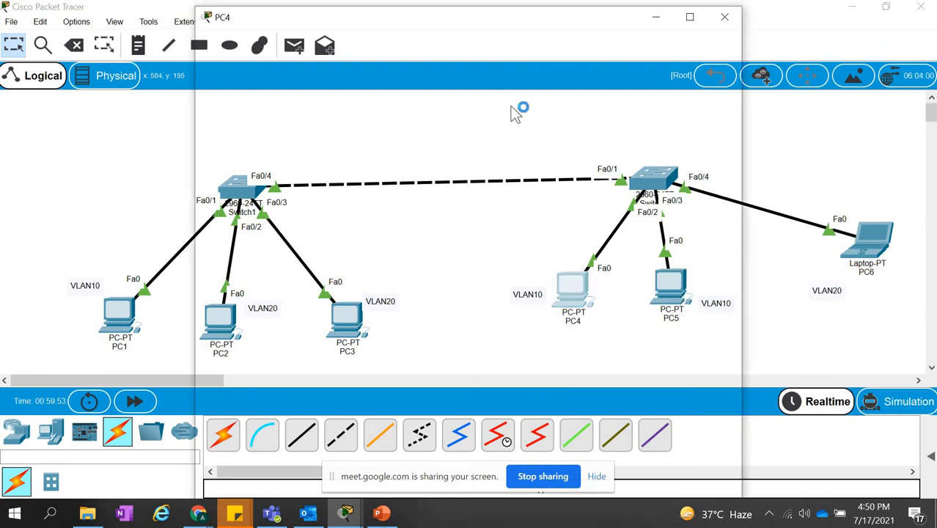
pyautogui.click(599, 136)
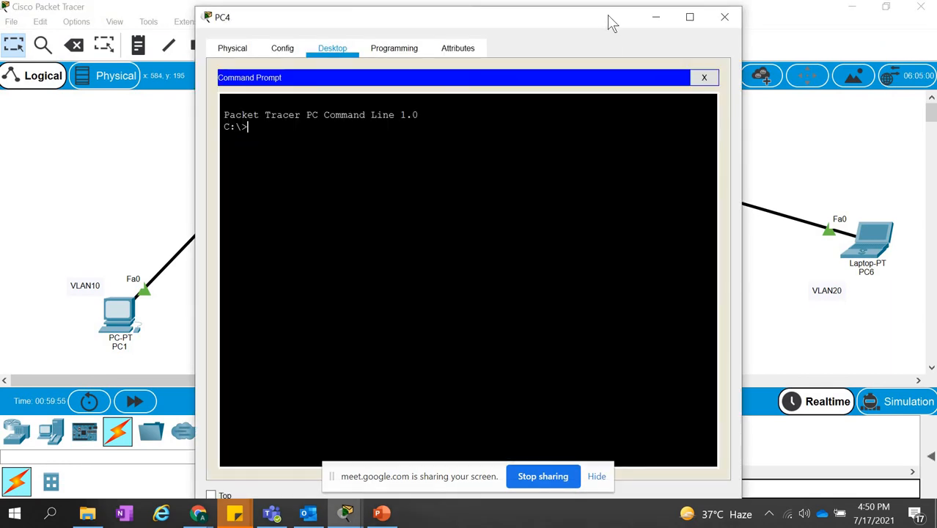
pyautogui.moveTo(607, 21); pyautogui.dragTo(387, 42)
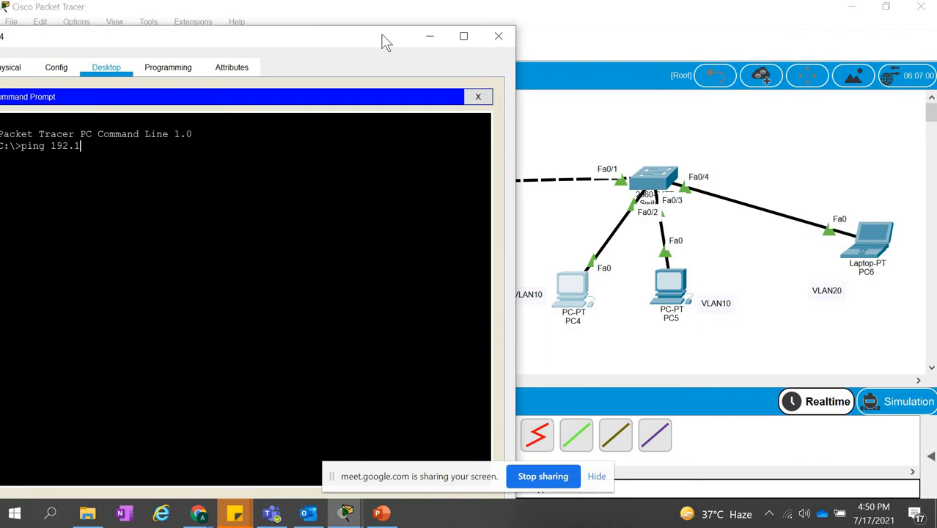
pyautogui.write('ping 192.168.1.5')
pyautogui.press('Return')
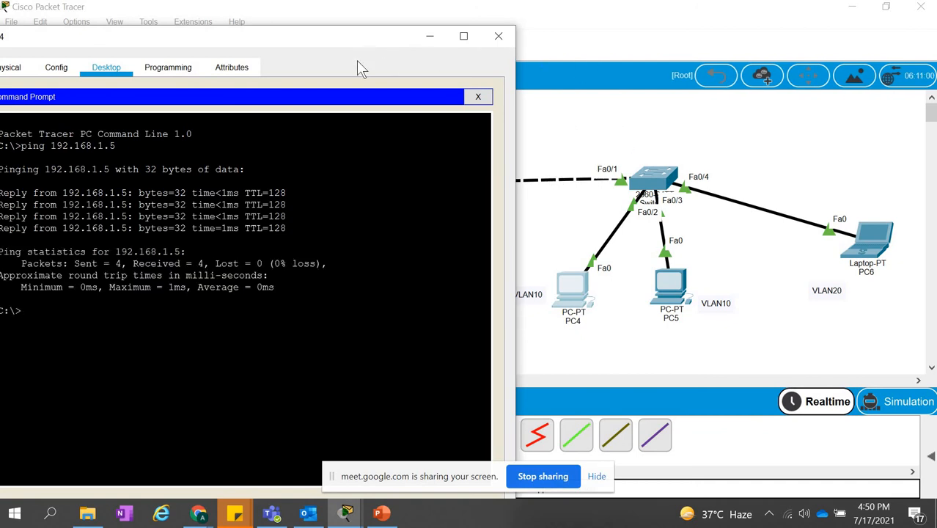
pyautogui.moveTo(424, 48); pyautogui.dragTo(584, 88)
pyautogui.click(589, 77)
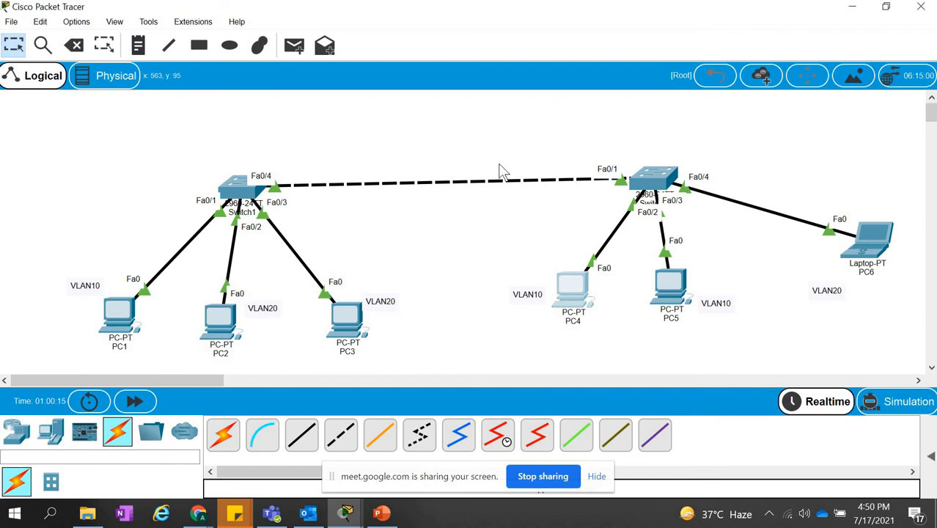
# Open Switch2's CLI, finish the paged VLAN listing and enter global configuration mode with config t.
pyautogui.click(653, 178)
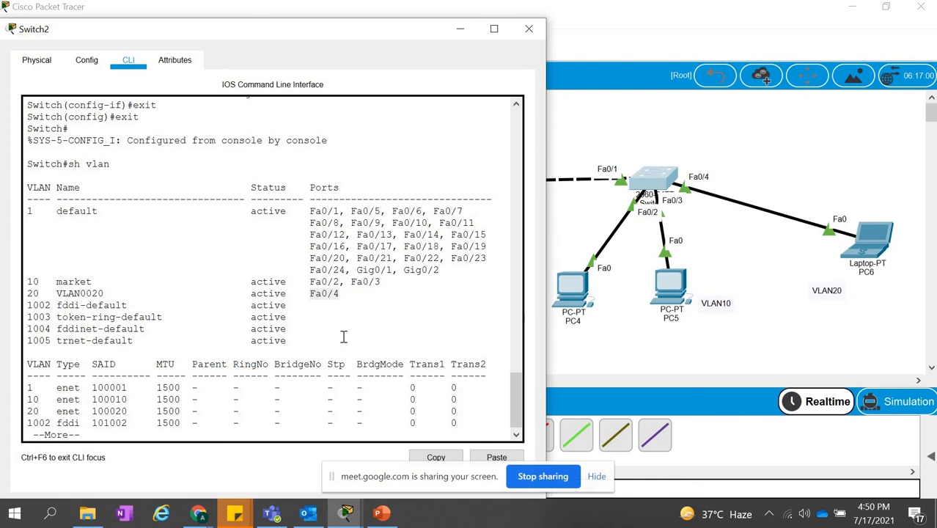
pyautogui.click(344, 336)
pyautogui.press('space')
pyautogui.press('BackSpace')
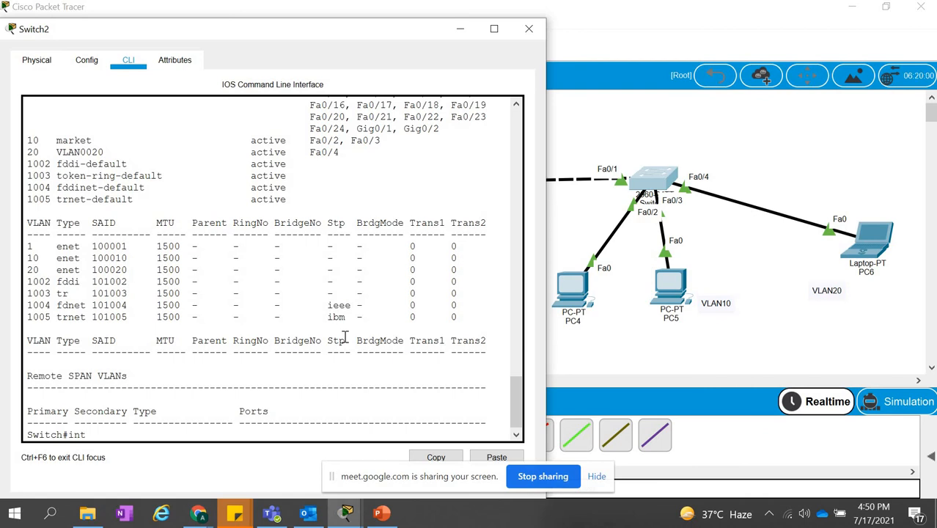
pyautogui.write('int fa')
pyautogui.press('BackSpace')
pyautogui.press('BackSpace')
pyautogui.press('BackSpace')
pyautogui.write('con')
pyautogui.press('Return')
pyautogui.press('BackSpace')
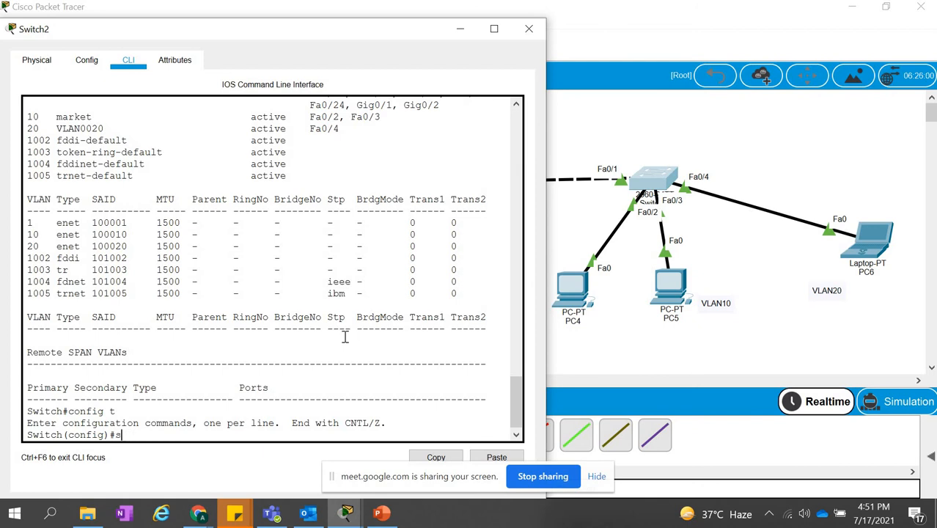
# Enter interface configuration mode for Switch2's uplink port fa0/1.
pyautogui.press('BackSpace')
pyautogui.write('int')
pyautogui.press('Tab')
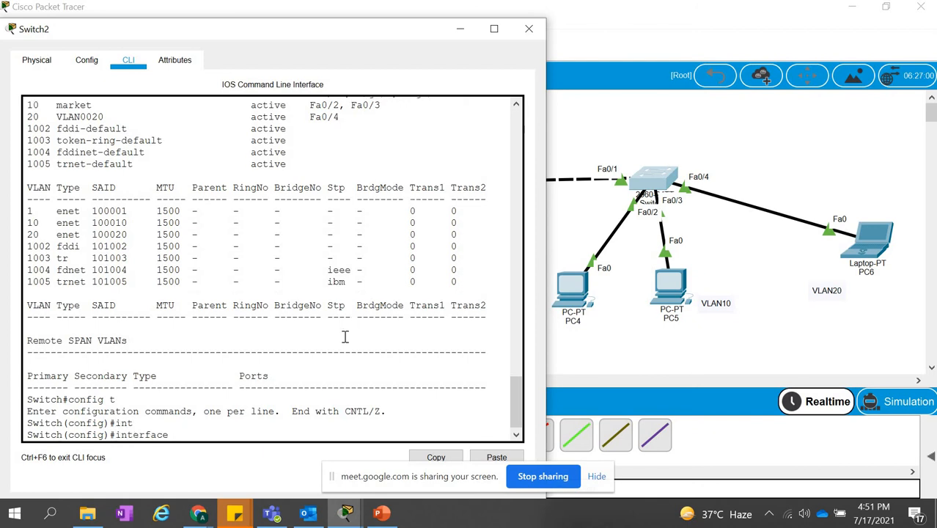
pyautogui.write('fa')
pyautogui.write('0/1')
pyautogui.press('Return')
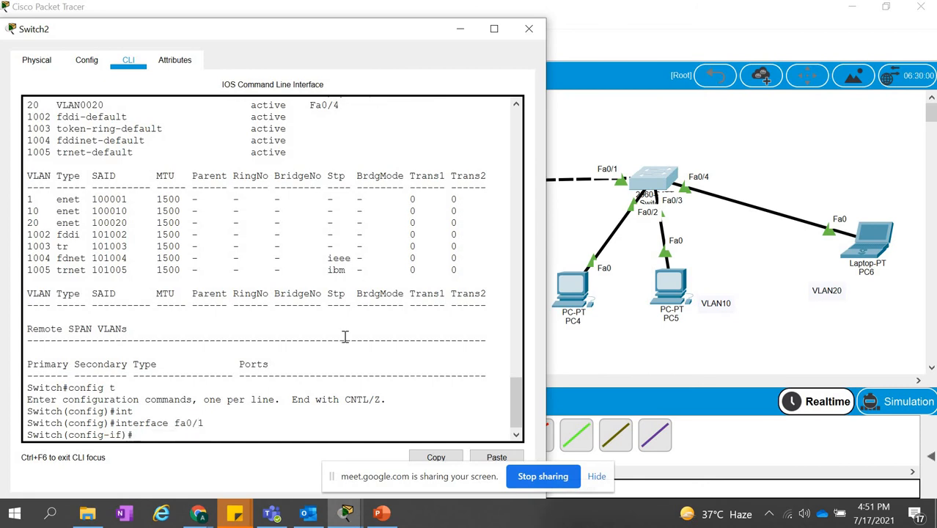
# Begin the switchport mode trunk command for fa0/1 on Switch2, without running it.
pyautogui.write('sw')
pyautogui.press('Tab')
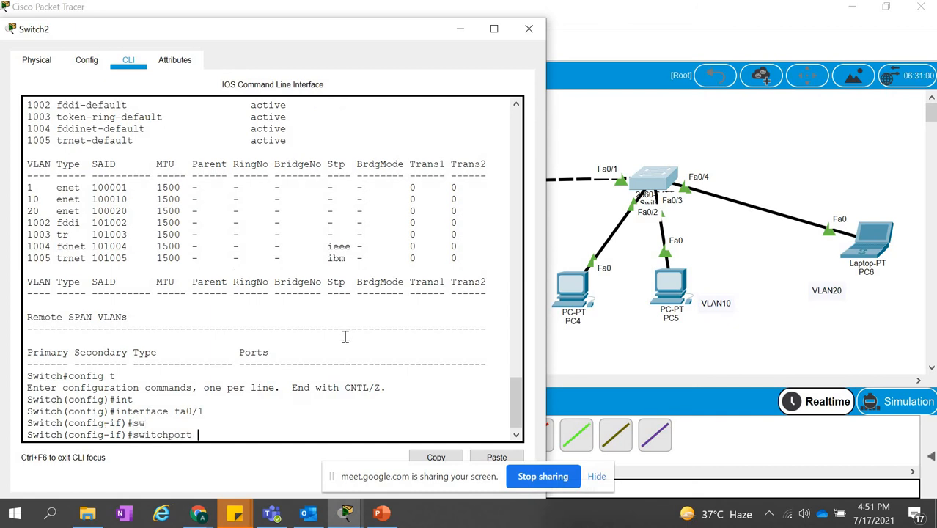
pyautogui.write('mode')
pyautogui.press('Tab')
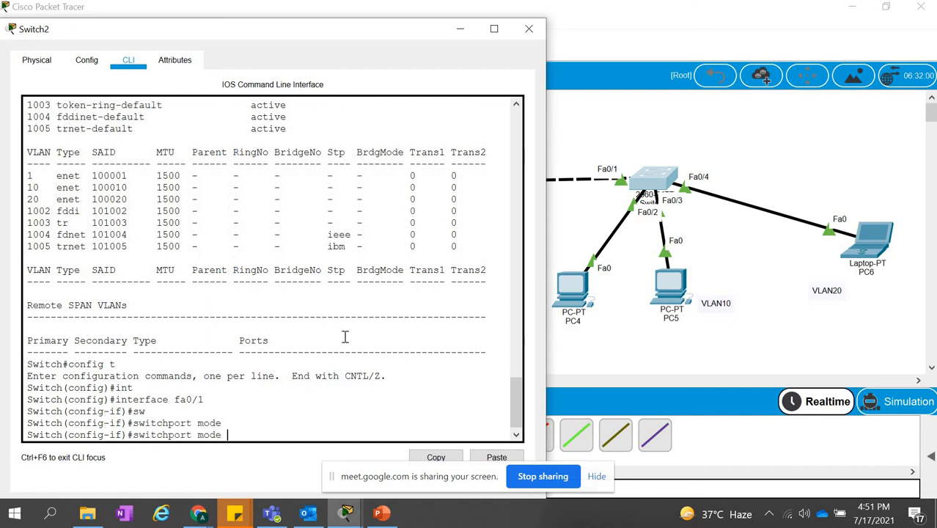
pyautogui.write('trunk')
# Switch to Chrome, search Google for "trunk ?" in a new tab and look over the tree trunk definition and images.
pyautogui.click(199, 514)
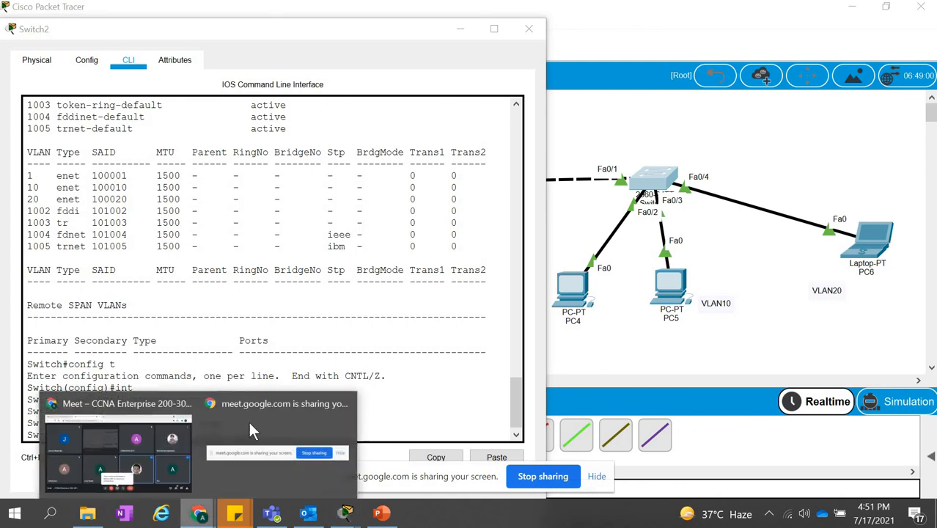
pyautogui.click(117, 401)
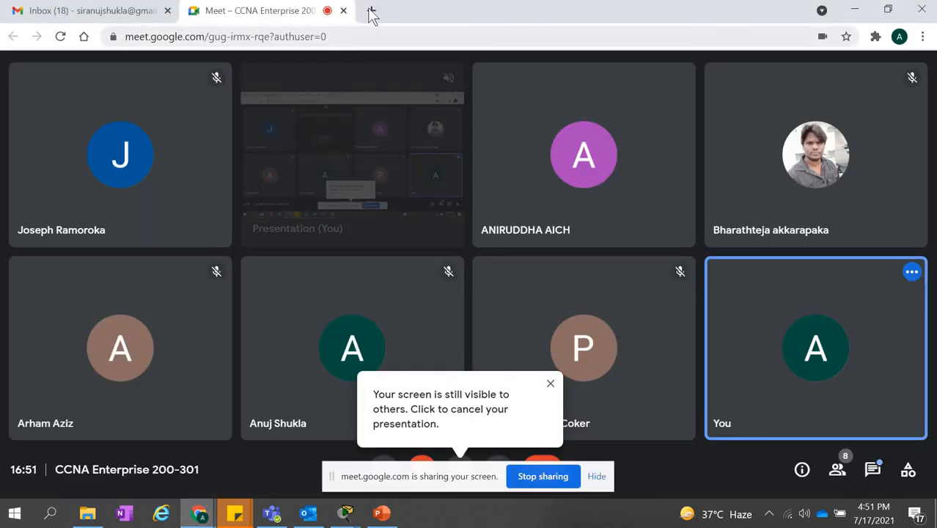
pyautogui.click(372, 10)
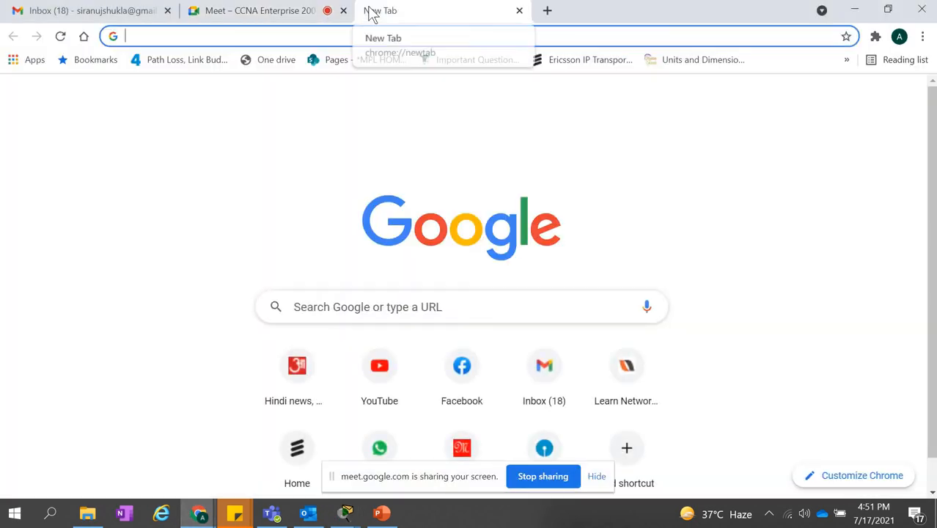
pyautogui.write('trunk ?')
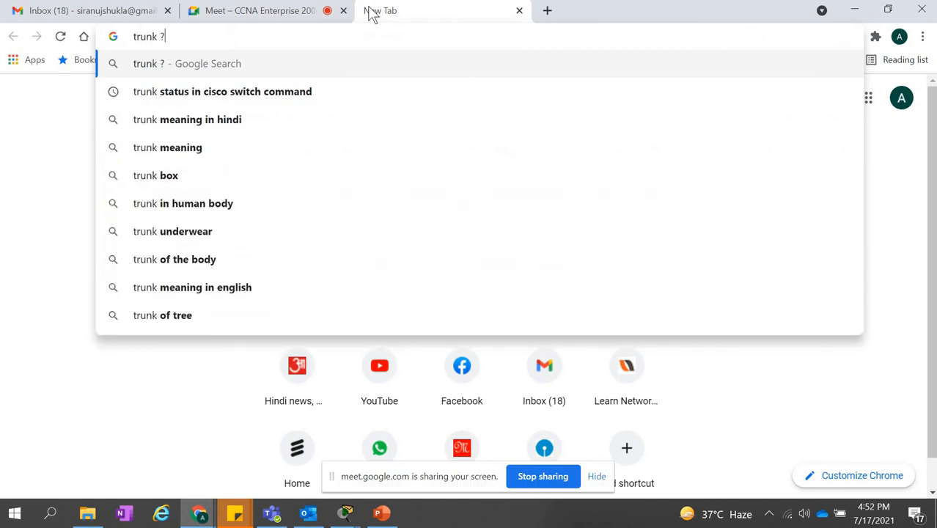
pyautogui.press('Return')
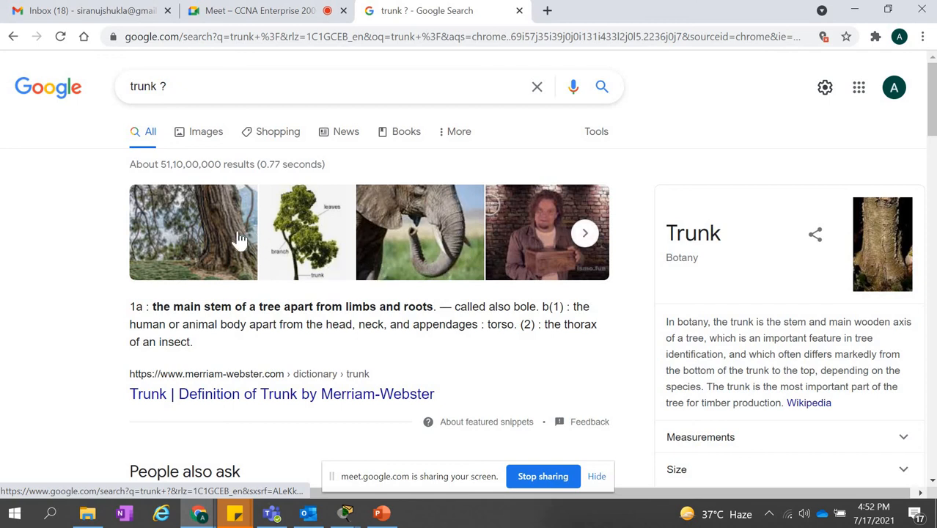
pyautogui.scroll(-1, 786, 353)
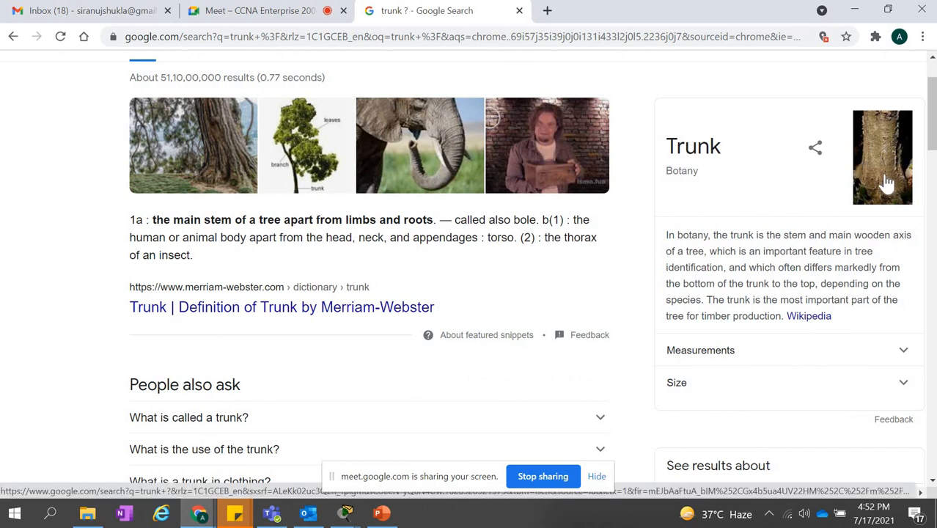
pyautogui.scroll(1, 802, 235)
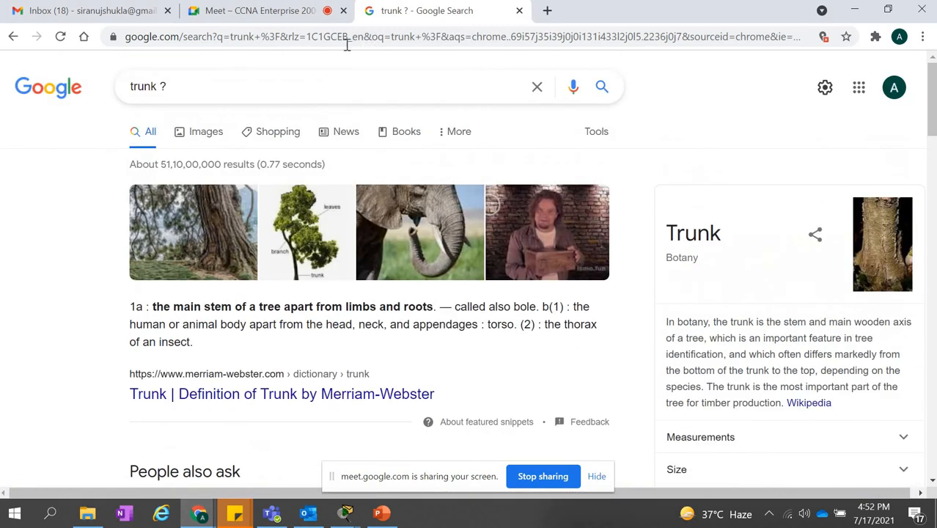
pyautogui.click(288, 91)
pyautogui.press('BackSpace')
pyautogui.press('BackSpace')
pyautogui.press('BackSpace')
pyautogui.press('BackSpace')
pyautogui.press('BackSpace')
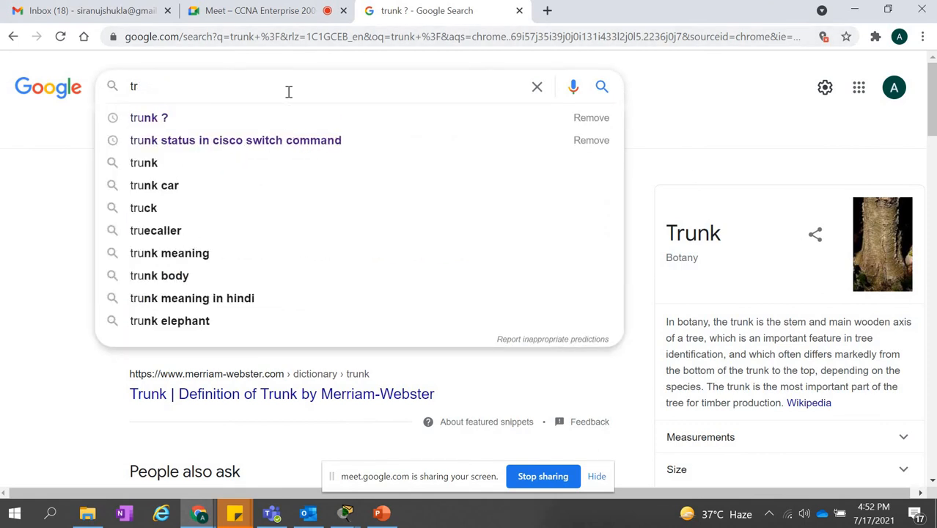
pyautogui.press('BackSpace')
pyautogui.click(48, 223)
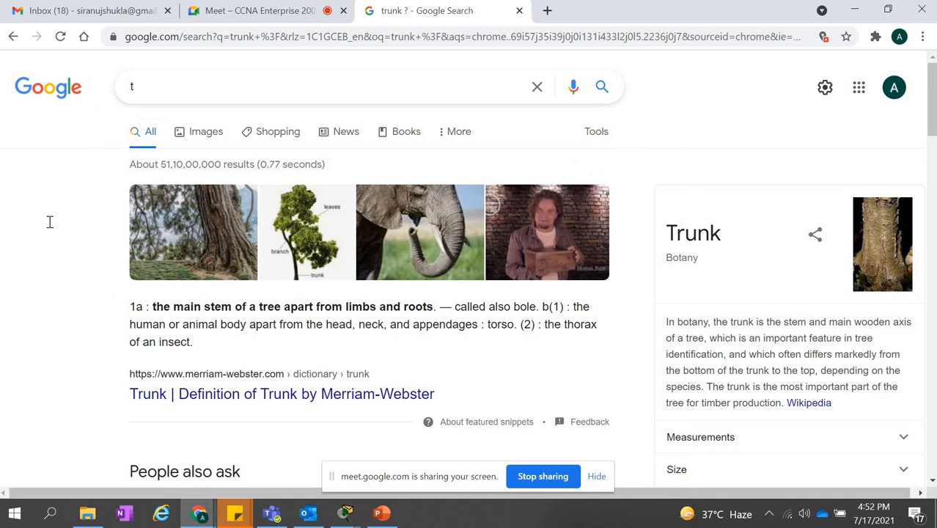
# Switch to Packet Tracer and examine the link between Switch1 and Switch2 in the topology.
pyautogui.hotkey('alt', 'Tab')
pyautogui.hotkey('alt', 'Tab')
pyautogui.hotkey('alt', 'Tab')
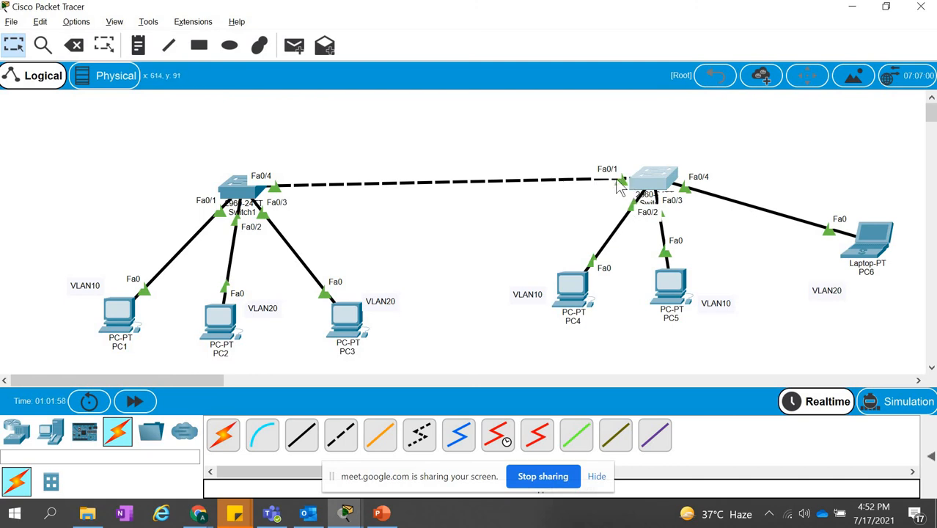
# Switch back to Chrome and search Google for "trunk in networking".
pyautogui.hotkey('alt', 'Tab')
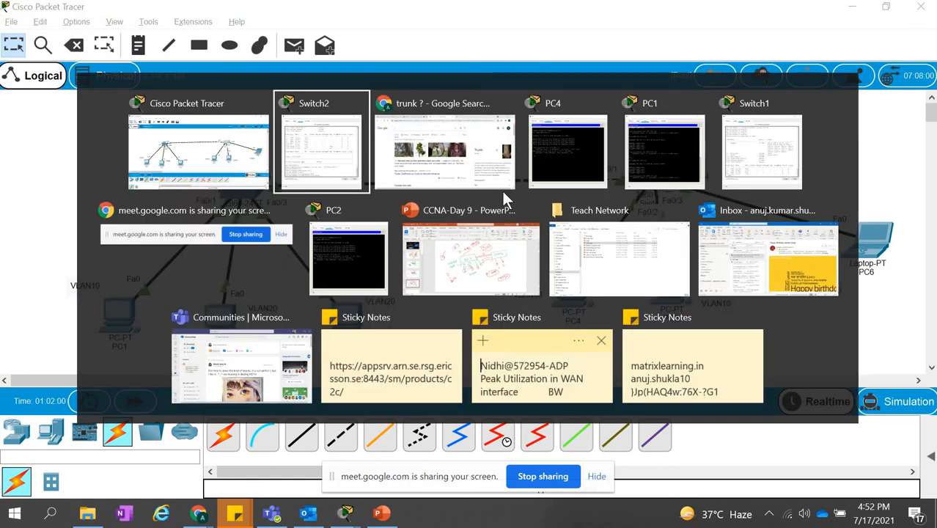
pyautogui.hotkey('alt', 'Tab')
pyautogui.click(232, 38)
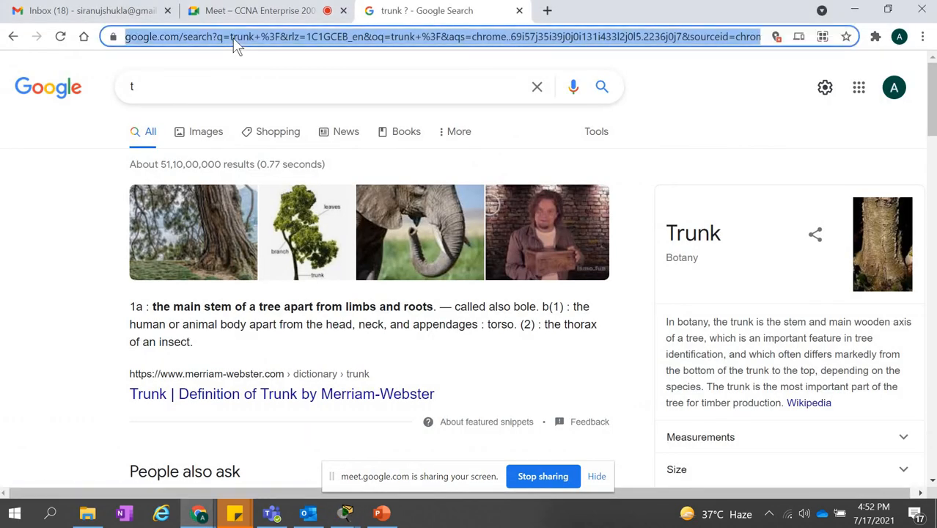
pyautogui.write('trun')
pyautogui.press('BackSpace')
pyautogui.write('k in')
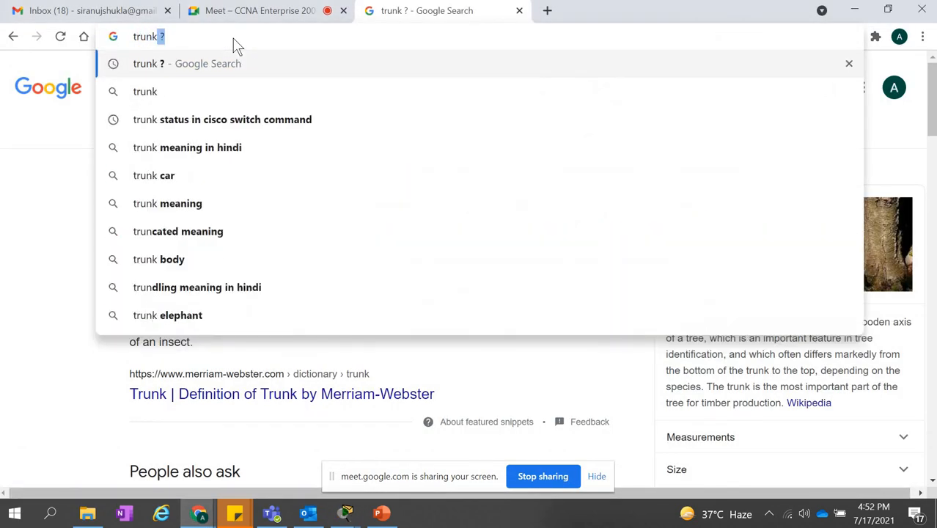
pyautogui.write(' networking')
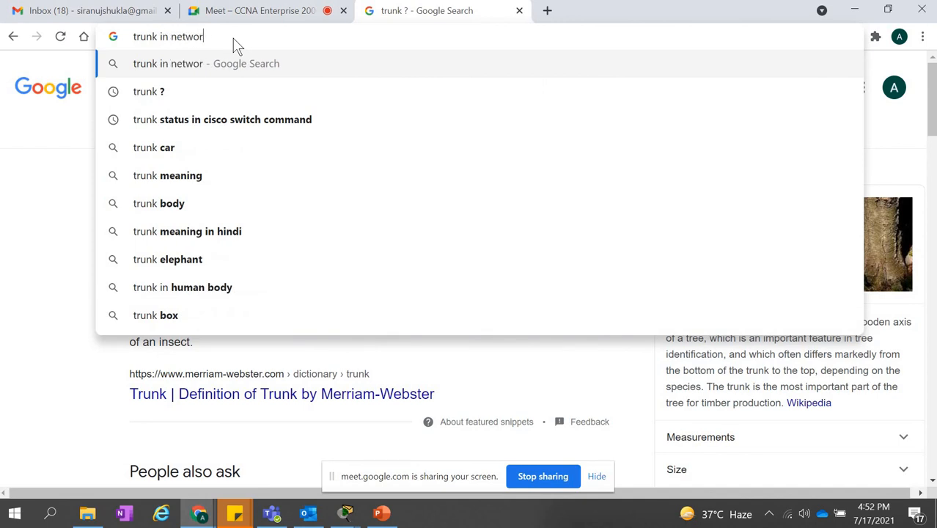
pyautogui.press('Return')
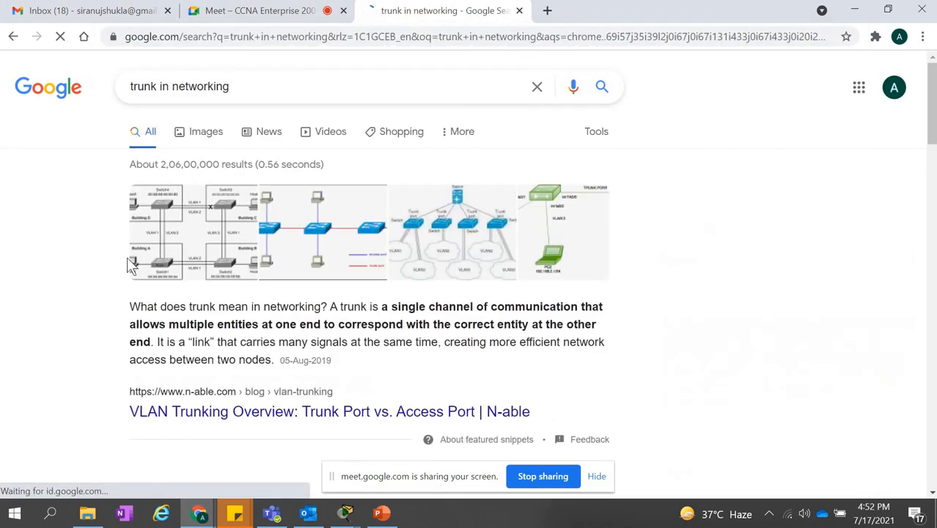
# Highlight and read the featured snippet's definition of a trunk, including the sentence on the link carrying many signals.
pyautogui.scroll(-2, 218, 245)
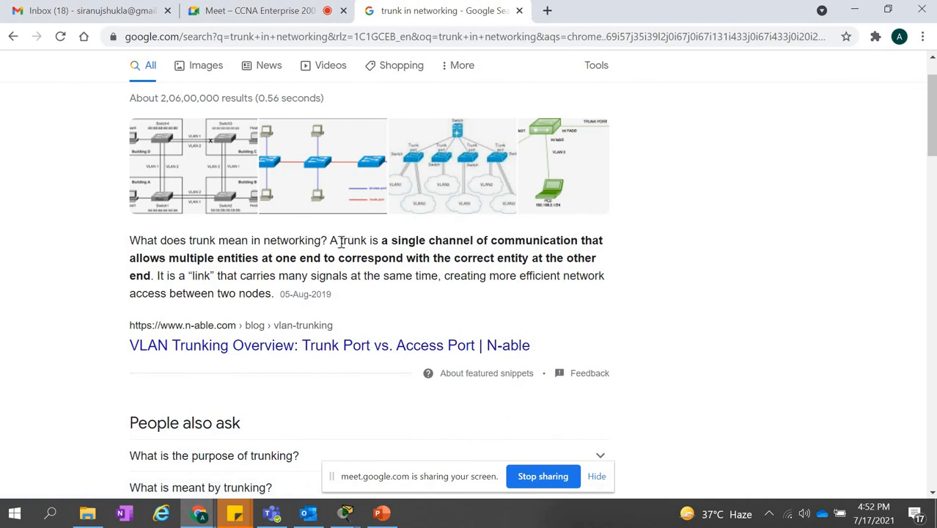
pyautogui.moveTo(331, 242); pyautogui.dragTo(598, 258)
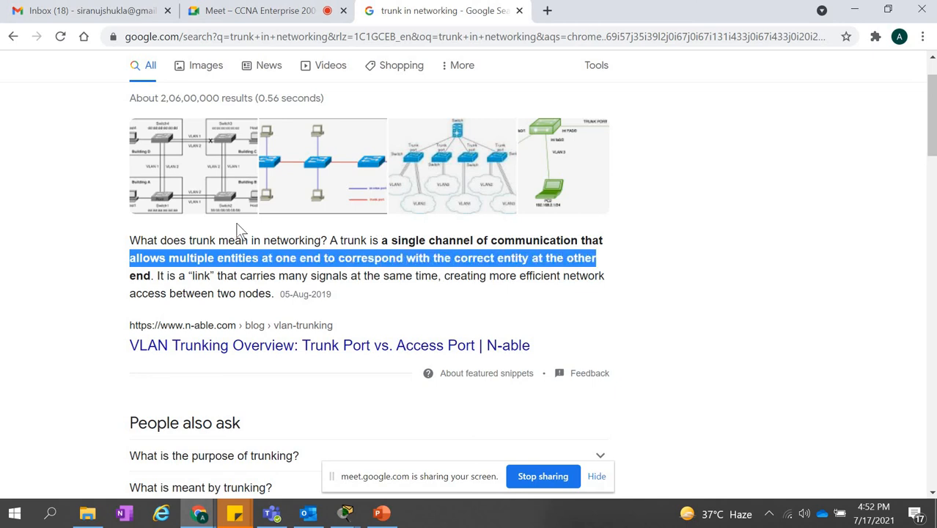
pyautogui.click(153, 275)
pyautogui.moveTo(153, 275); pyautogui.dragTo(399, 276)
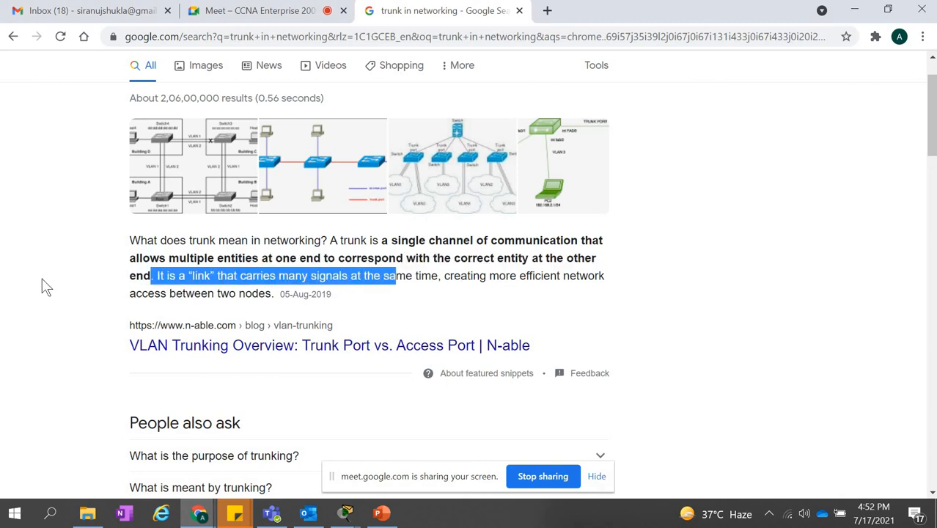
# Search Google for "trunk in cisco" and read the featured snippet's description of a trunk port.
pyautogui.scroll(-2, 53, 294)
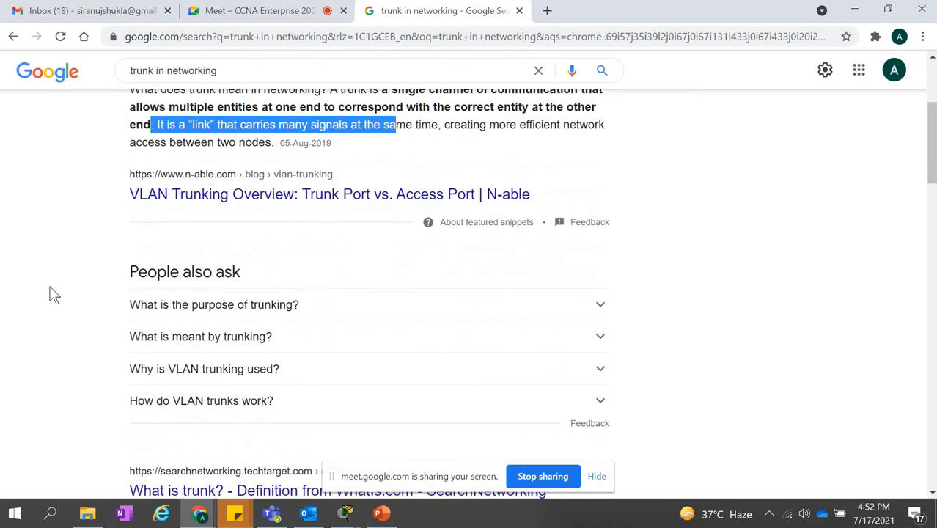
pyautogui.scroll(4, 54, 294)
pyautogui.click(265, 84)
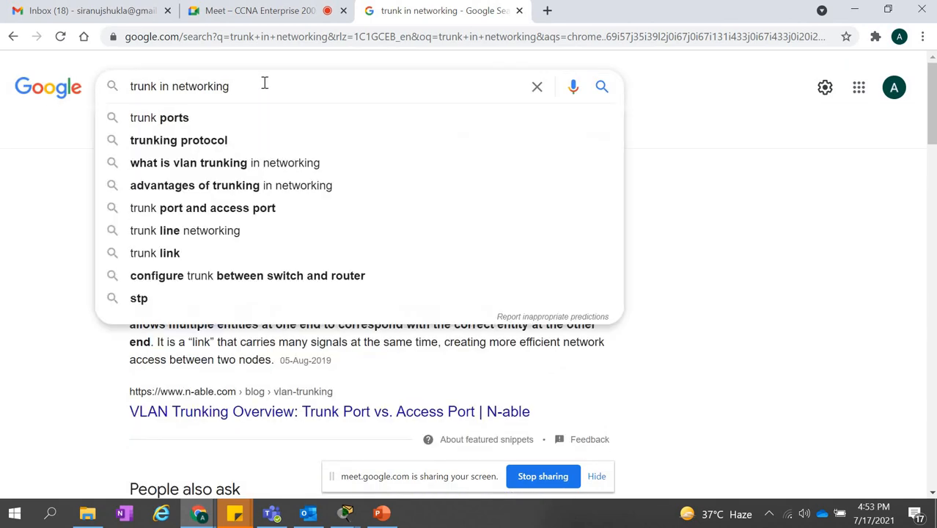
pyautogui.press('BackSpace')
pyautogui.press('BackSpace')
pyautogui.press('BackSpace')
pyautogui.press('BackSpace')
pyautogui.press('BackSpace')
pyautogui.press('BackSpace')
pyautogui.press('BackSpace')
pyautogui.press('BackSpace')
pyautogui.press('BackSpace')
pyautogui.press('BackSpace')
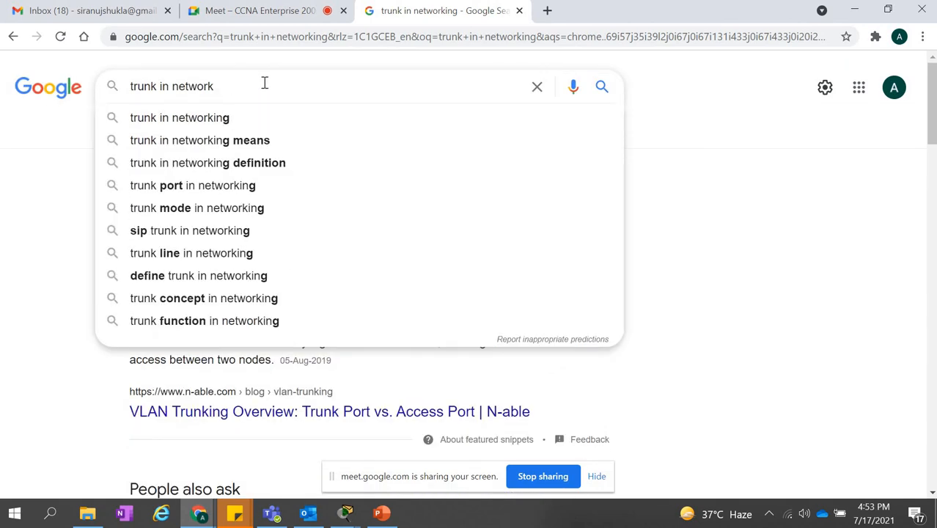
pyautogui.write('cis')
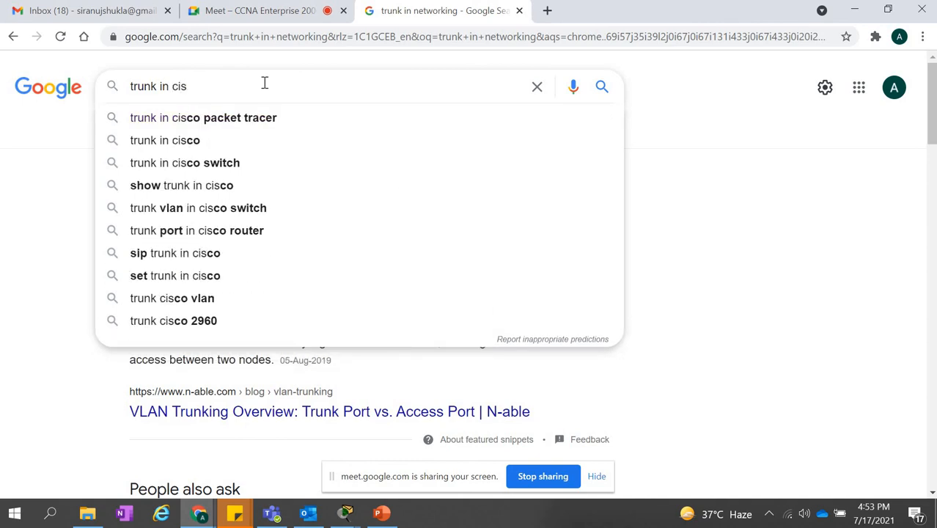
pyautogui.write('co')
pyautogui.press('Return')
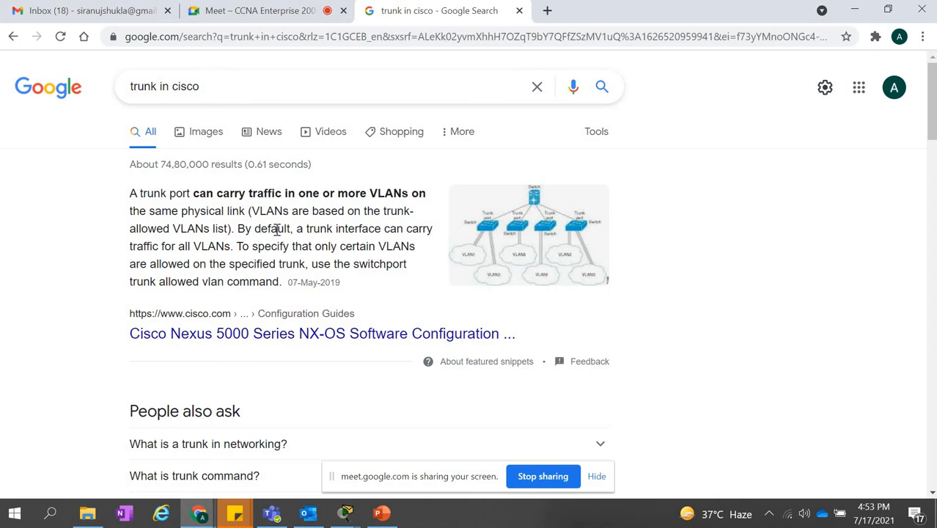
# Switch to Packet Tracer and set Switch2's interface fa0/1 to trunk mode with "switchport mode trunk".
pyautogui.click(364, 513)
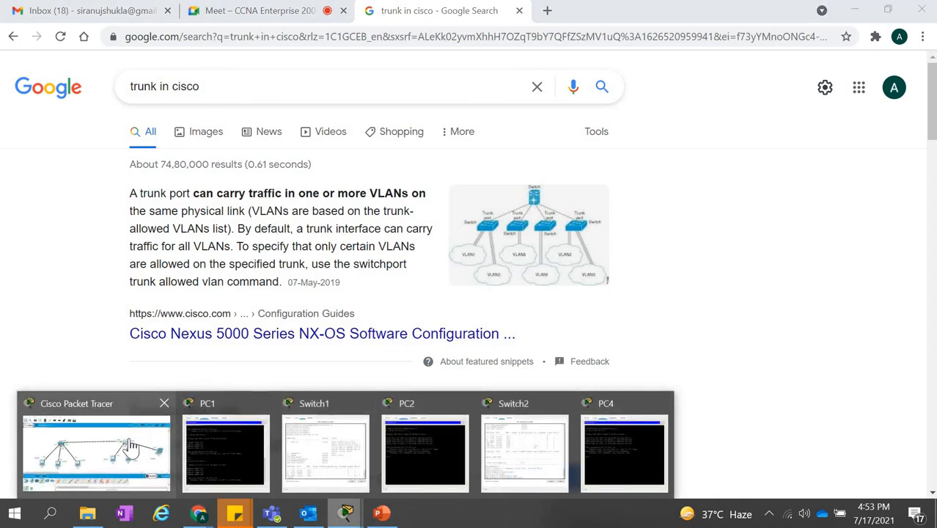
pyautogui.click(126, 444)
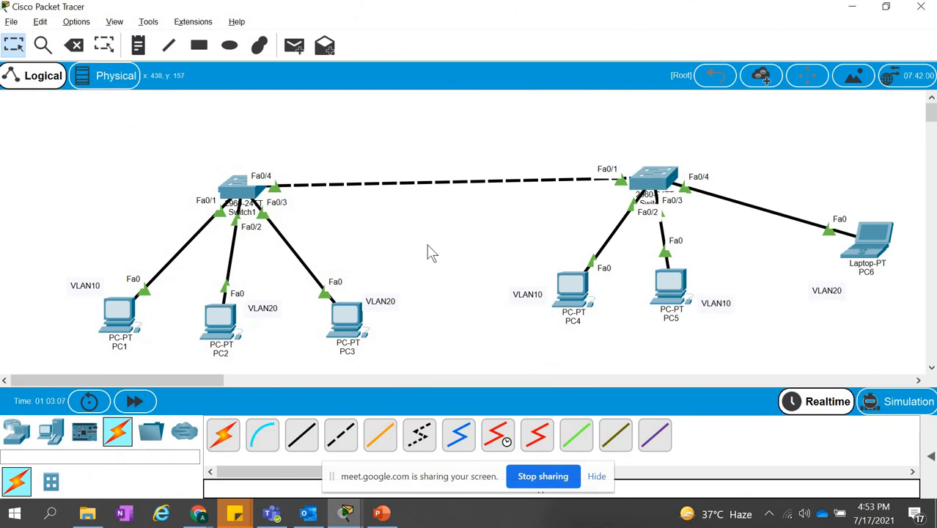
pyautogui.click(653, 178)
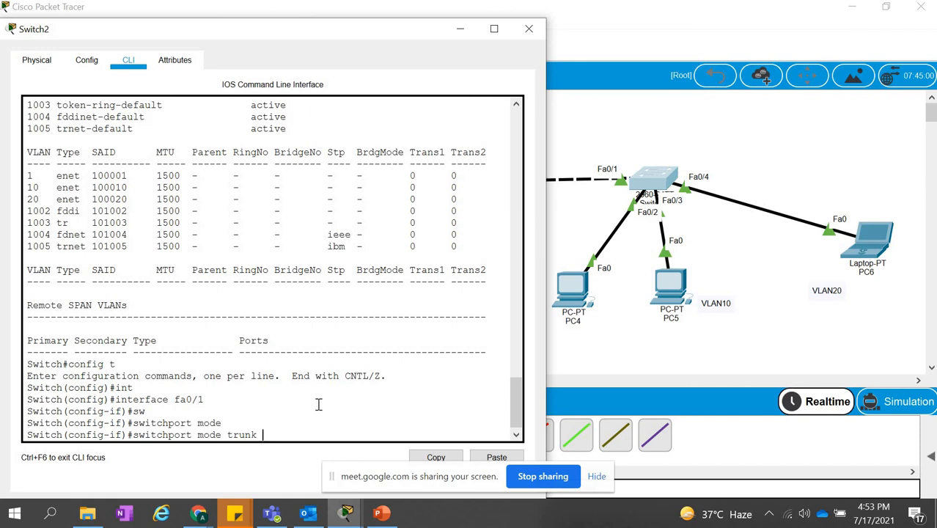
pyautogui.press('Return')
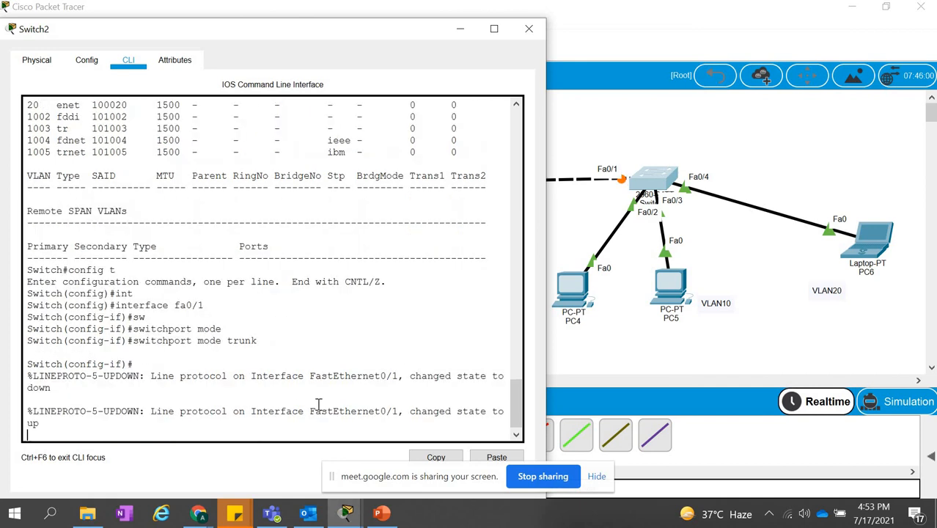
pyautogui.press('Return')
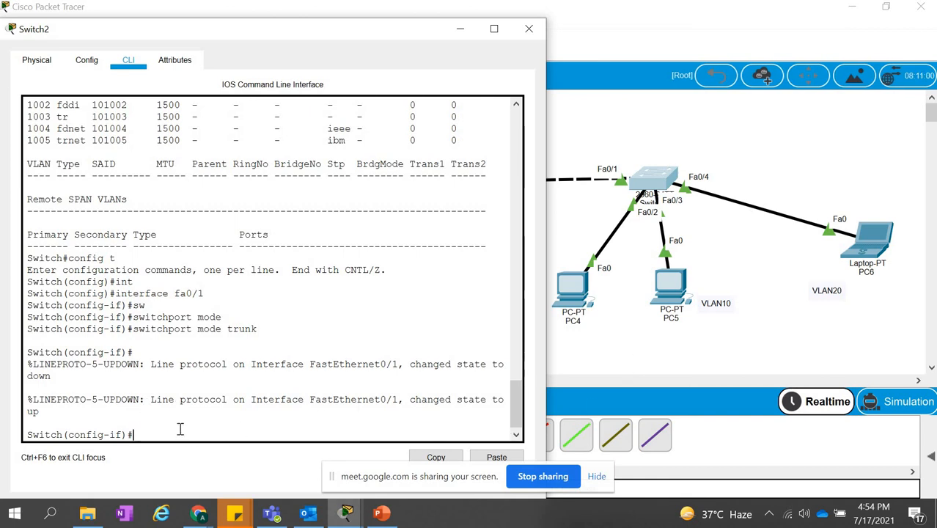
pyautogui.click(649, 354)
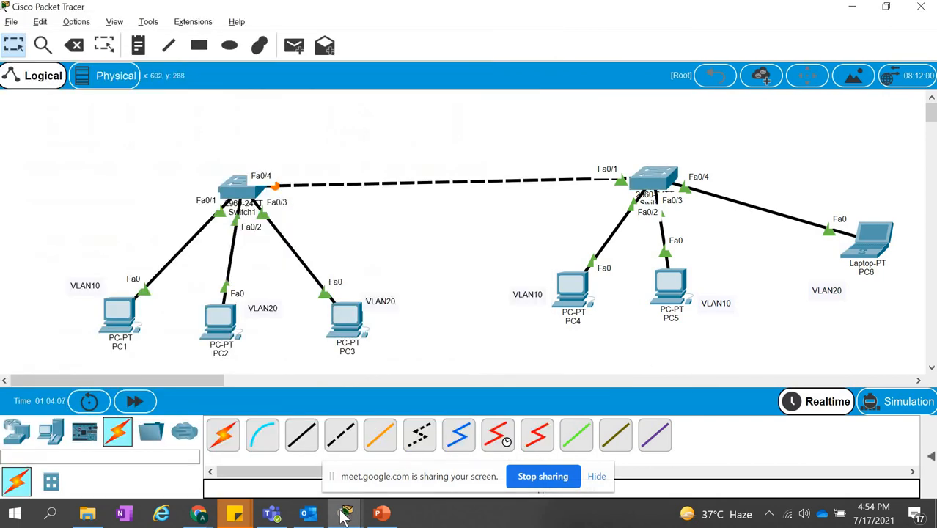
# Test connectivity across the trunk by pinging 192.168.1.5 from PC1's Command Prompt, then return to the topology.
pyautogui.moveTo(345, 512)
pyautogui.click(119, 321)
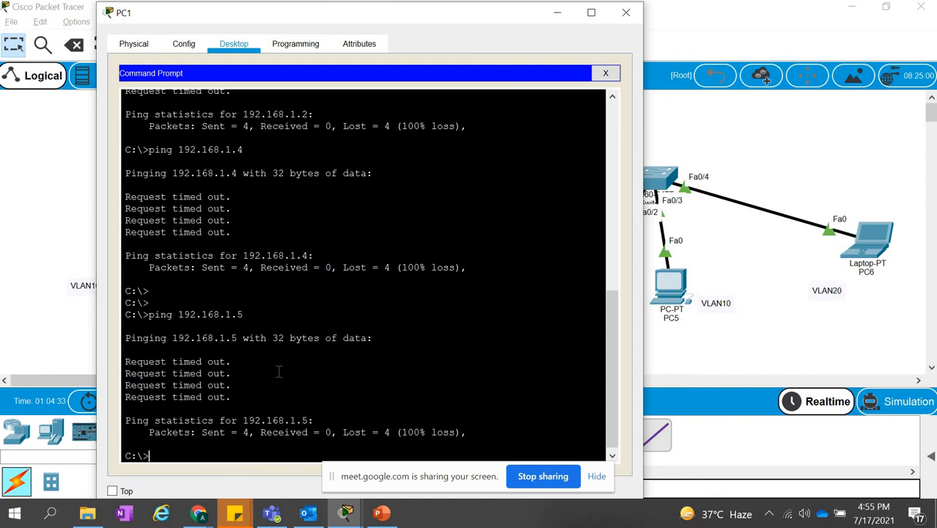
pyautogui.write('ping 192.168.1.')
pyautogui.moveTo(417, 24); pyautogui.dragTo(371, 24)
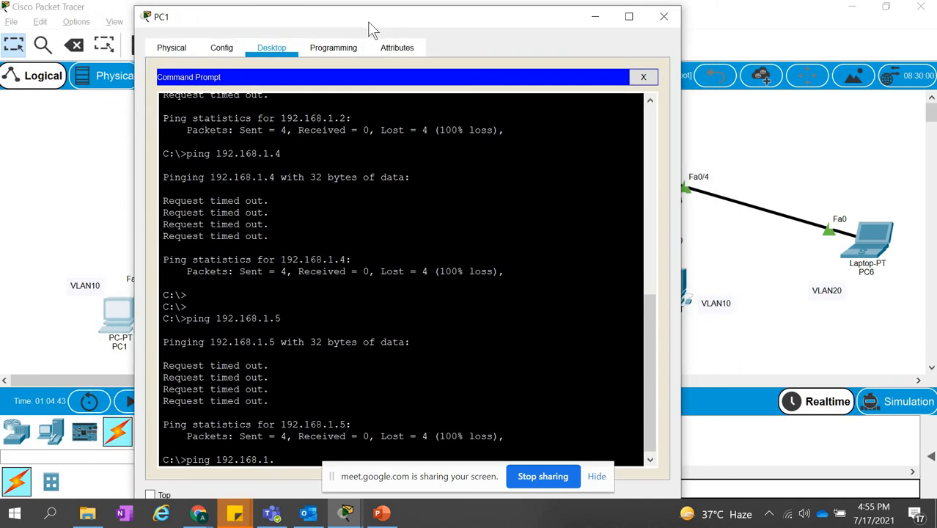
pyautogui.write('5')
pyautogui.press('Return')
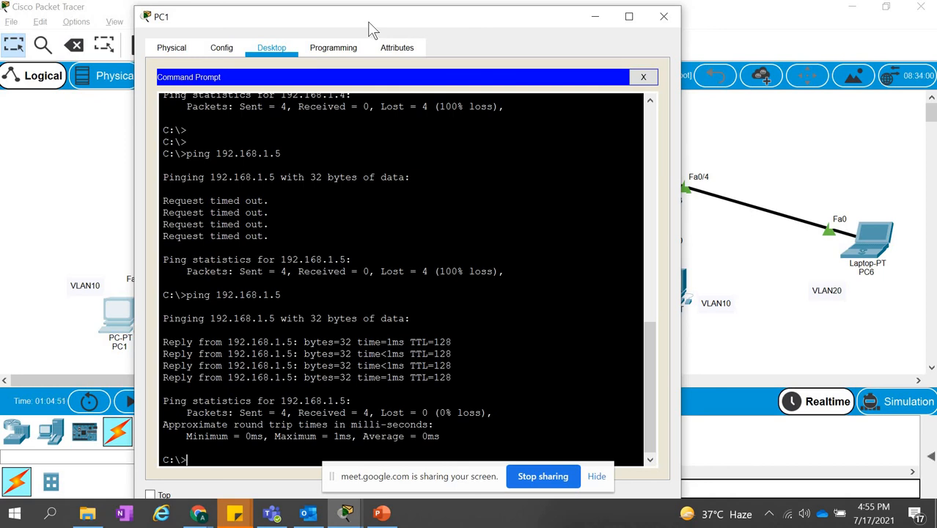
pyautogui.click(801, 130)
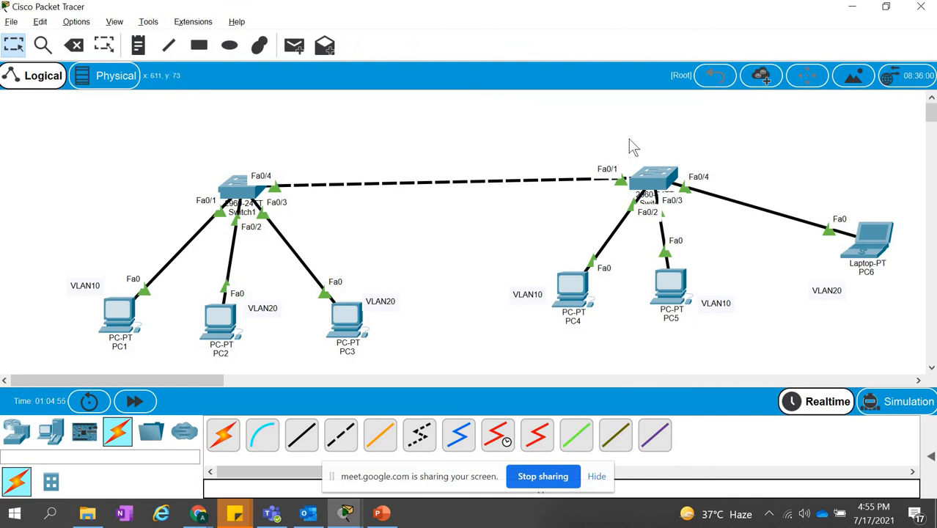